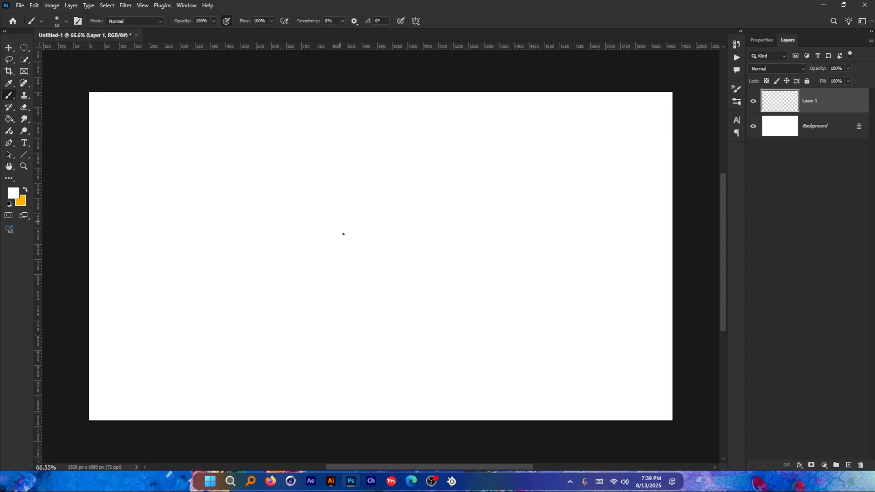
# Step: Set the painting color to bright blue and outline a bowl-shaped hip piece near the center of the canvas on Layer 1
pyautogui.click(21, 201)
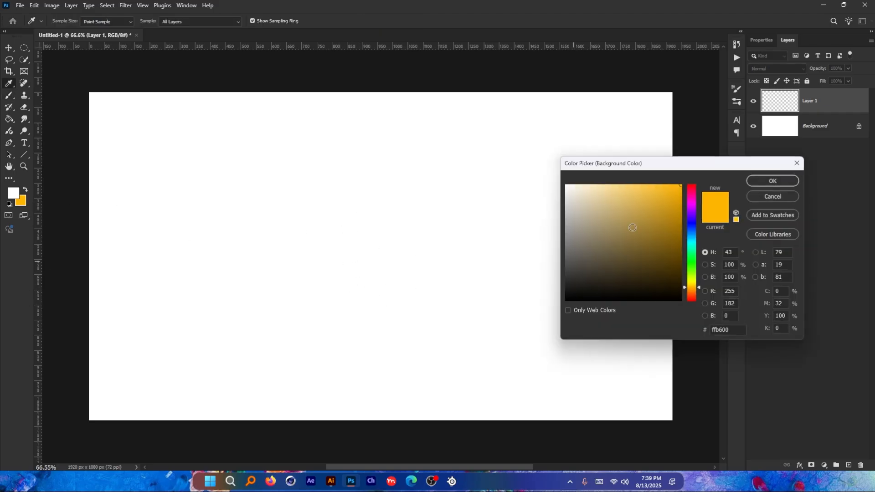
pyautogui.click(691, 232)
pyautogui.press('Return')
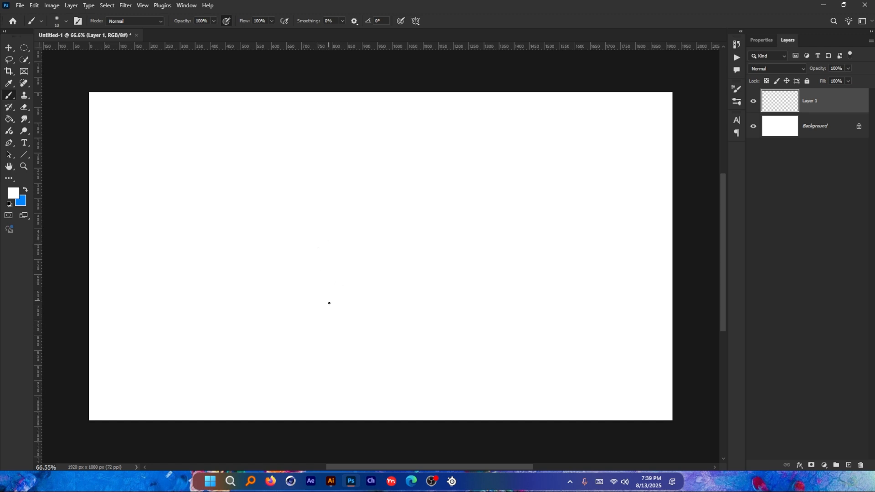
pyautogui.press('x')
pyautogui.moveTo(338, 255)
pyautogui.mouseDown()
pyautogui.moveTo(378, 243)
pyautogui.moveTo(333, 255)
pyautogui.mouseUp()
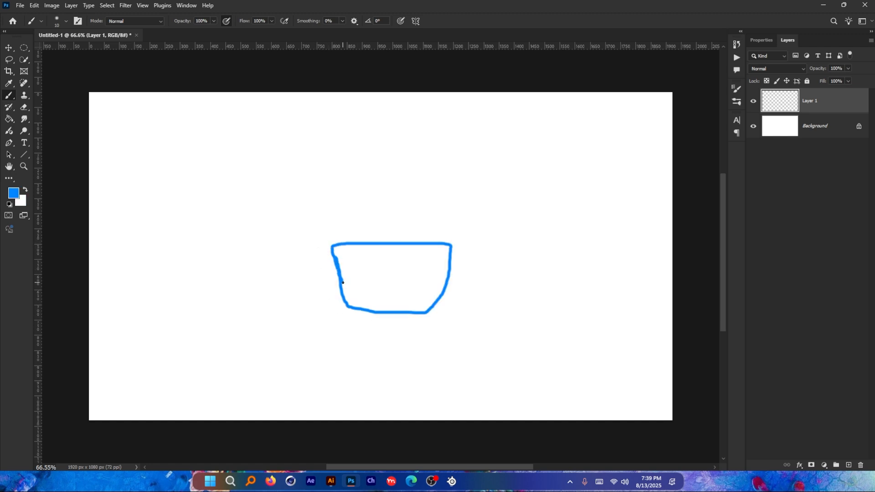
# Step: Fill the outlined hip shape using a 70 px brush at 100% hardness, and move it lower on the canvas
pyautogui.press(']')
pyautogui.press(']')
pyautogui.press(']')
pyautogui.press(']')
pyautogui.press(']')
pyautogui.press(']')
pyautogui.press(']')
pyautogui.press(']')
pyautogui.press(']')
pyautogui.moveTo(341, 253)
pyautogui.mouseDown()
pyautogui.moveTo(364, 301)
pyautogui.moveTo(377, 300)
pyautogui.mouseUp()
pyautogui.rightClick(393, 267)
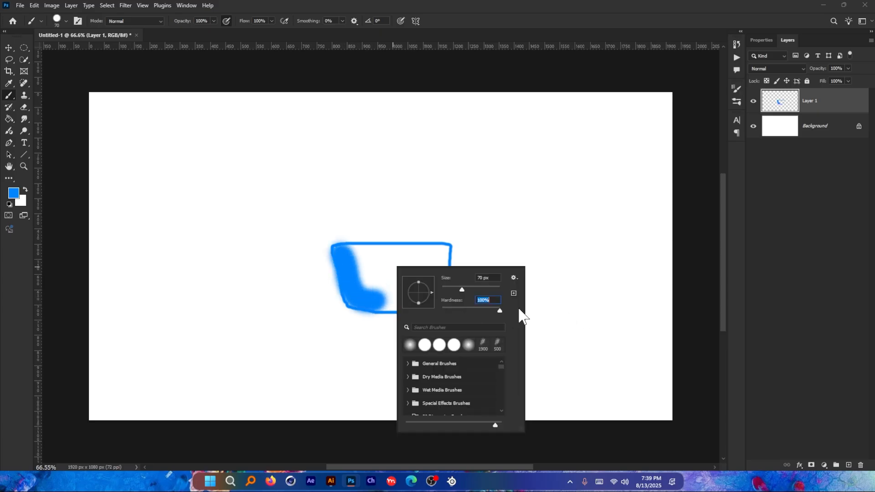
pyautogui.moveTo(336, 250)
pyautogui.mouseDown()
pyautogui.moveTo(346, 287)
pyautogui.moveTo(378, 312)
pyautogui.moveTo(433, 312)
pyautogui.moveTo(449, 252)
pyautogui.moveTo(361, 249)
pyautogui.moveTo(368, 284)
pyautogui.moveTo(441, 266)
pyautogui.moveTo(376, 284)
pyautogui.moveTo(423, 286)
pyautogui.moveTo(369, 261)
pyautogui.mouseUp()
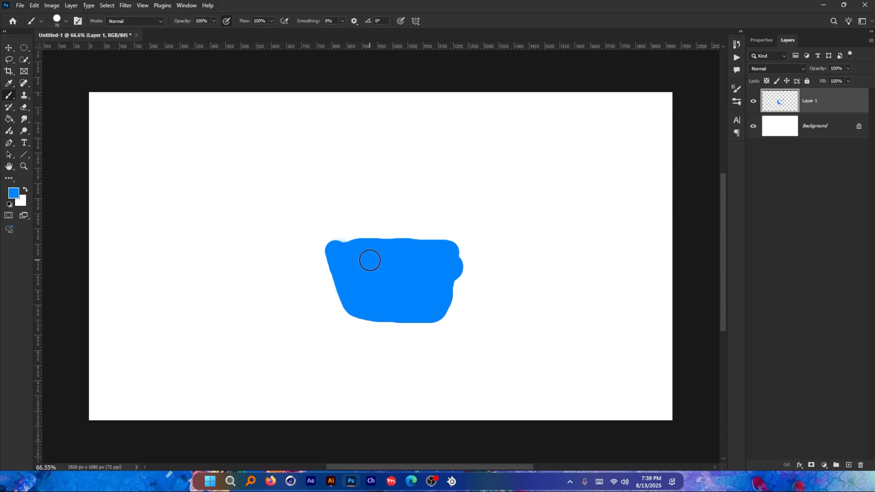
pyautogui.click(9, 48)
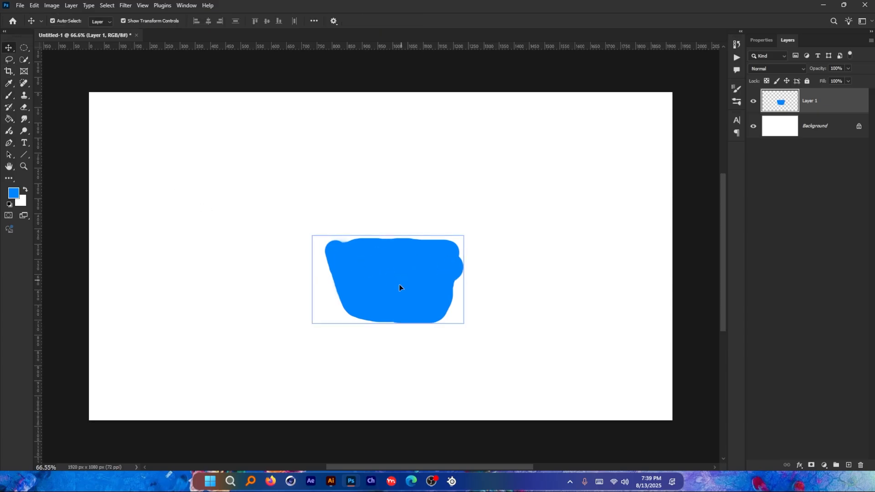
pyautogui.moveTo(400, 287); pyautogui.dragTo(396, 345)
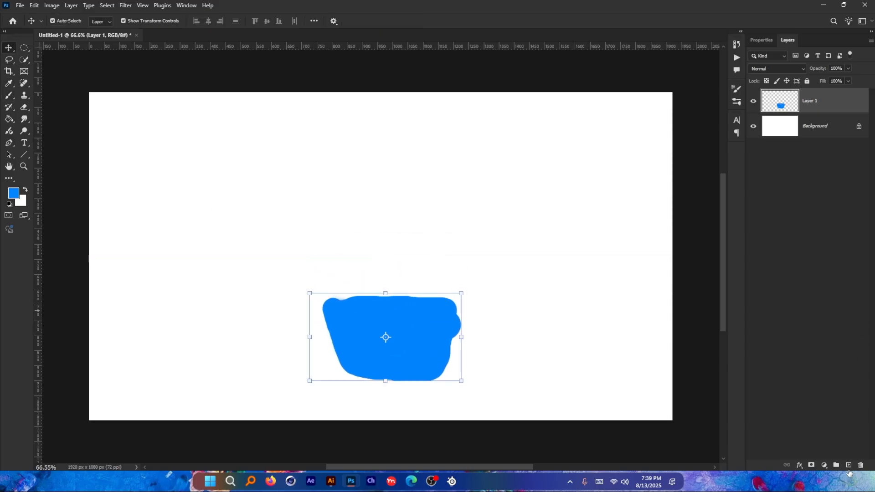
# Step: On a new layer, paint a solid purple (4e00ff) torso above the blue hips, enlarging the brush to 150 px for the fill
pyautogui.click(848, 466)
pyautogui.press('b')
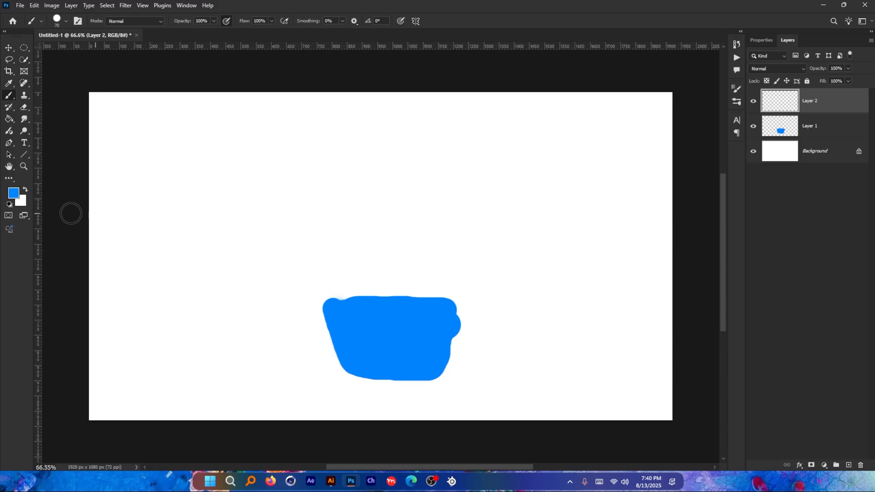
pyautogui.click(13, 193)
pyautogui.click(693, 217)
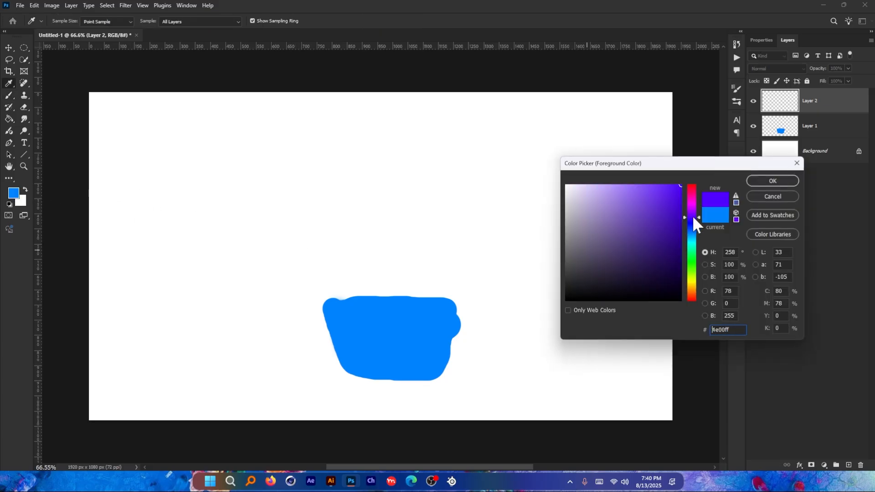
pyautogui.click(768, 180)
pyautogui.moveTo(334, 300)
pyautogui.mouseDown()
pyautogui.moveTo(314, 213)
pyautogui.moveTo(315, 166)
pyautogui.moveTo(349, 155)
pyautogui.moveTo(467, 157)
pyautogui.moveTo(495, 174)
pyautogui.moveTo(459, 283)
pyautogui.mouseUp()
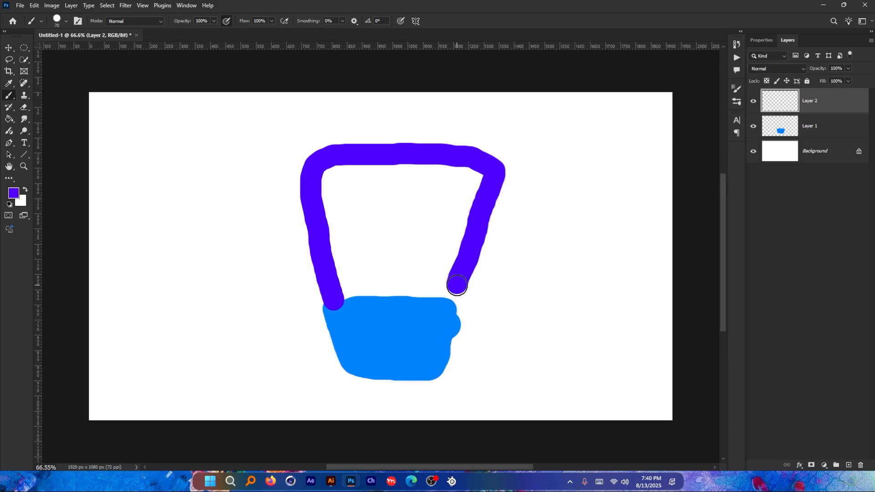
pyautogui.hotkey('ctrl', 'z')
pyautogui.moveTo(336, 305)
pyautogui.mouseDown()
pyautogui.moveTo(310, 178)
pyautogui.moveTo(343, 152)
pyautogui.moveTo(469, 162)
pyautogui.moveTo(479, 198)
pyautogui.moveTo(450, 299)
pyautogui.moveTo(350, 295)
pyautogui.moveTo(326, 189)
pyautogui.moveTo(332, 169)
pyautogui.moveTo(354, 167)
pyautogui.moveTo(353, 196)
pyautogui.moveTo(388, 272)
pyautogui.moveTo(366, 209)
pyautogui.moveTo(423, 199)
pyautogui.moveTo(419, 222)
pyautogui.moveTo(353, 207)
pyautogui.mouseUp()
pyautogui.press(']')
pyautogui.press(']')
pyautogui.press(']')
pyautogui.press(']')
pyautogui.press(']')
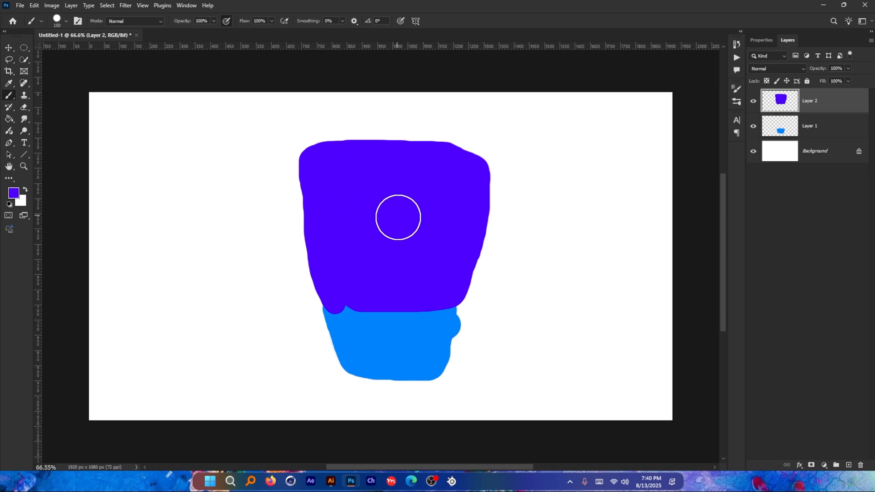
# Step: Paint a turquoise upper arm and a magenta forearm on separate new layers at the torso's left side
pyautogui.click(848, 465)
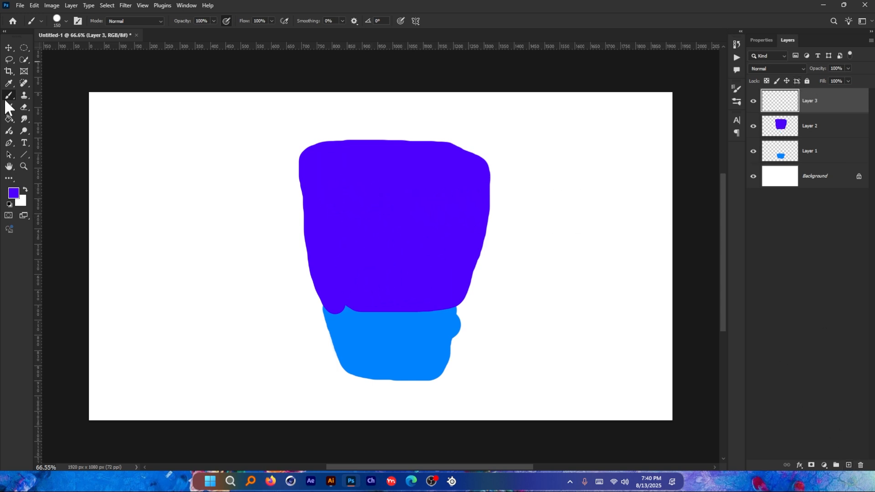
pyautogui.click(13, 193)
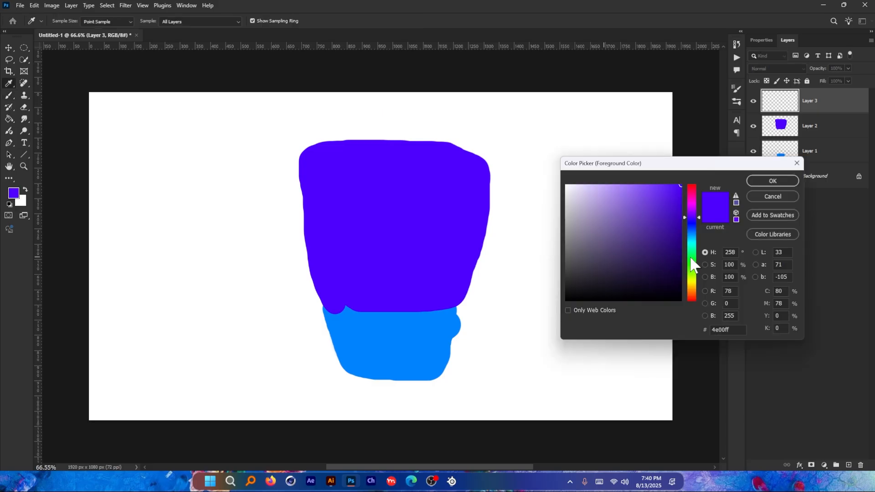
pyautogui.click(689, 246)
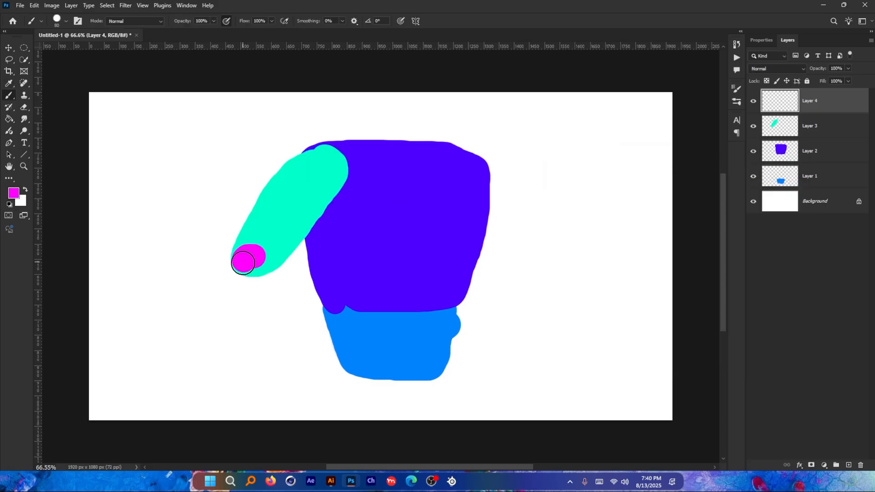
pyautogui.moveTo(243, 262)
pyautogui.mouseDown()
pyautogui.moveTo(233, 339)
pyautogui.moveTo(245, 337)
pyautogui.moveTo(261, 295)
pyautogui.moveTo(265, 258)
pyautogui.moveTo(252, 251)
pyautogui.moveTo(237, 296)
pyautogui.mouseUp()
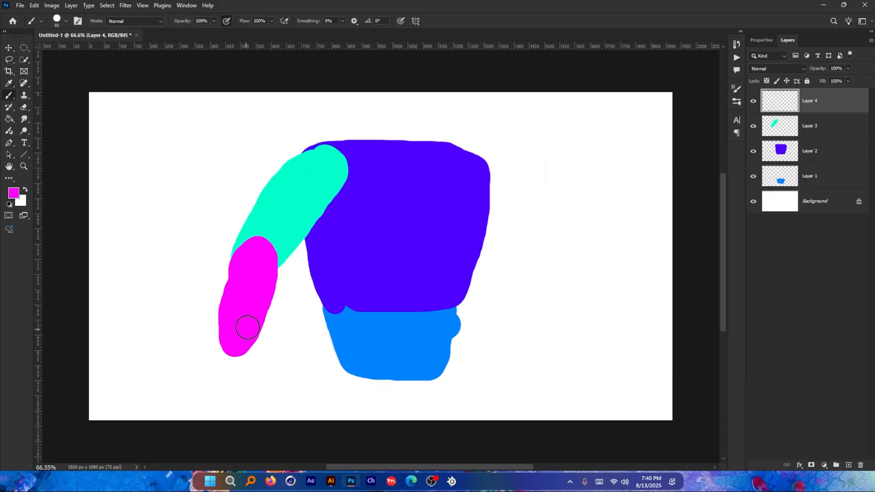
pyautogui.hotkey('ctrl', 'z')
pyautogui.moveTo(259, 257)
pyautogui.mouseDown()
pyautogui.moveTo(287, 341)
pyautogui.moveTo(269, 330)
pyautogui.moveTo(253, 258)
pyautogui.moveTo(282, 342)
pyautogui.mouseUp()
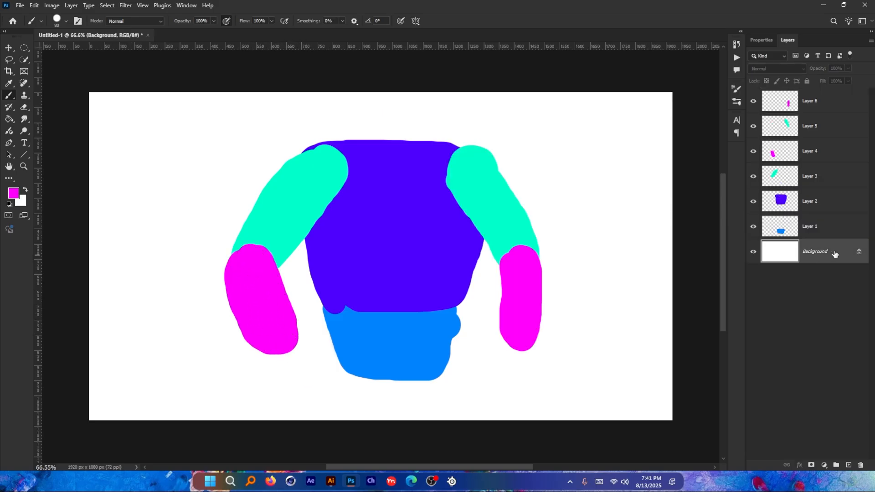
# Step: Convert the locked white background into a regular layer and delete it, and group all six body layers
pyautogui.doubleClick(834, 251)
pyautogui.click(505, 168)
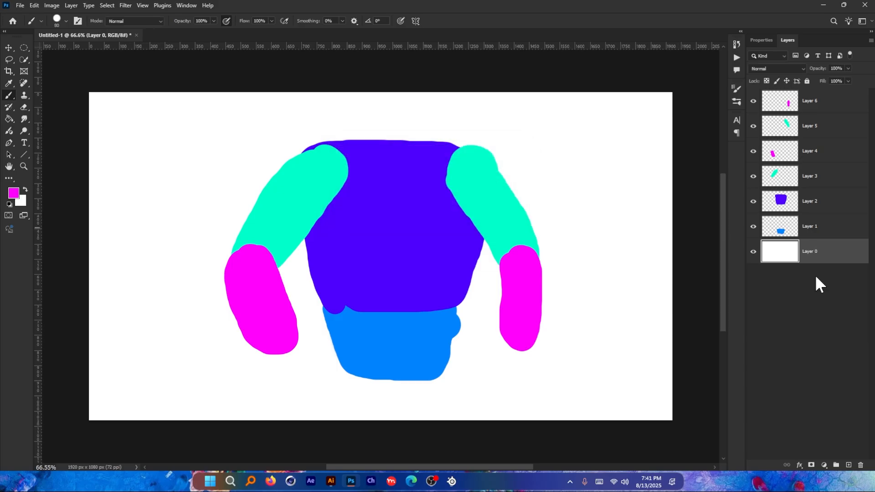
pyautogui.click(861, 465)
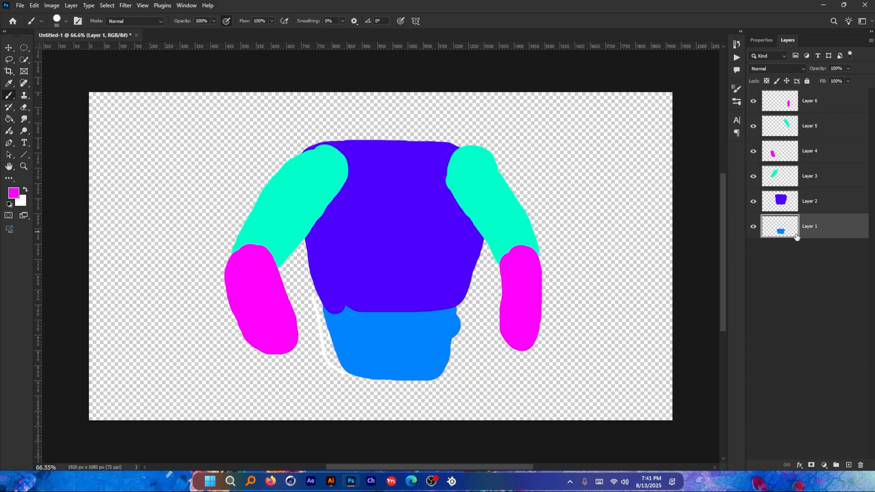
pyautogui.keyDown('shift'); pyautogui.click(824, 100); pyautogui.keyUp('shift')
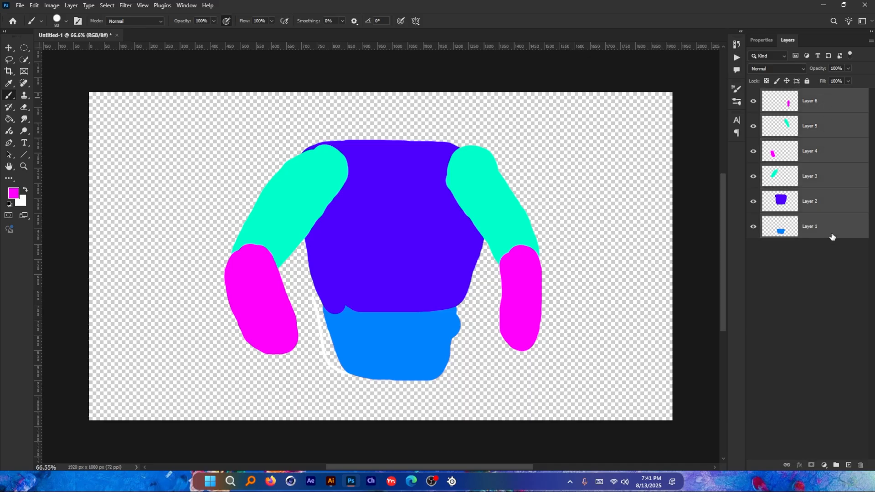
pyautogui.click(836, 465)
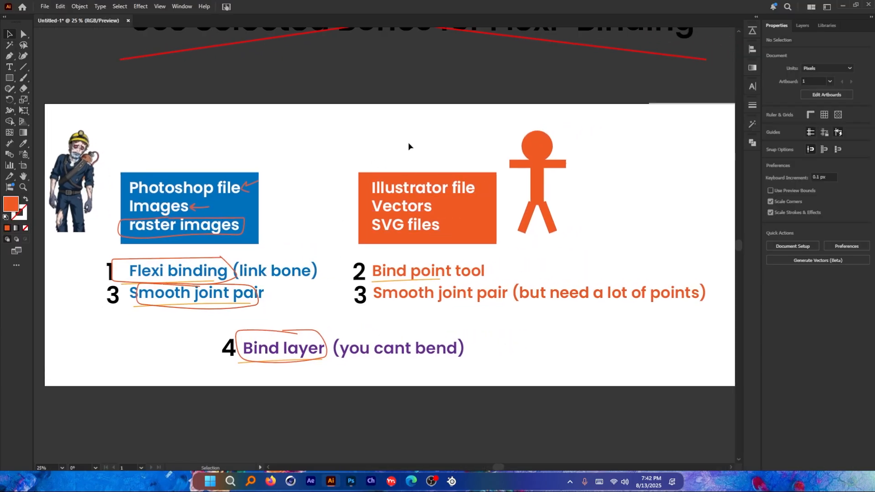
# Step: Move the "Use Selected Bones for Flexi-Binding" heading clear of the red cross and back onto it
pyautogui.moveTo(406, 100); pyautogui.dragTo(393, 289)
pyautogui.moveTo(528, 204); pyautogui.dragTo(525, 100)
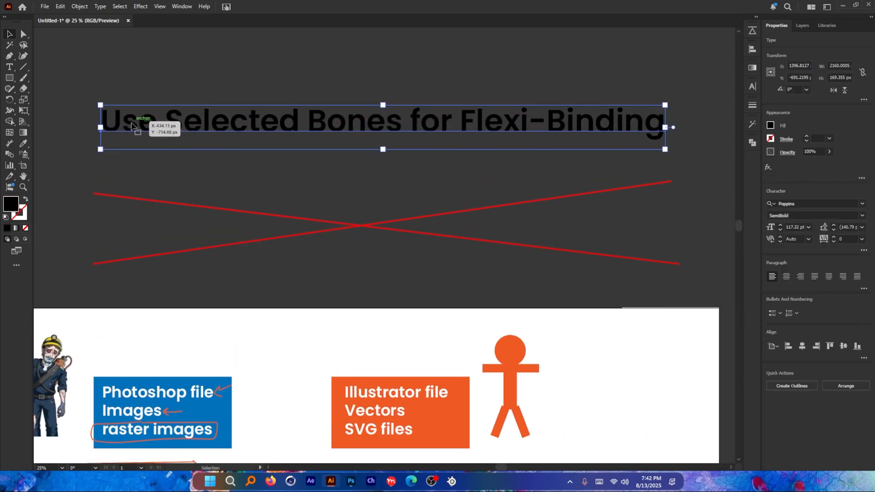
pyautogui.moveTo(489, 126); pyautogui.dragTo(474, 225)
pyautogui.click(410, 152)
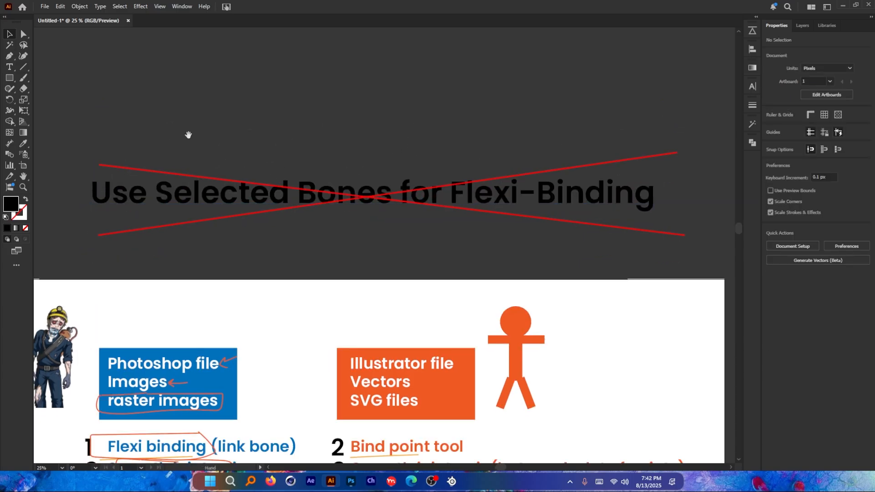
pyautogui.moveTo(188, 135); pyautogui.dragTo(199, 136)
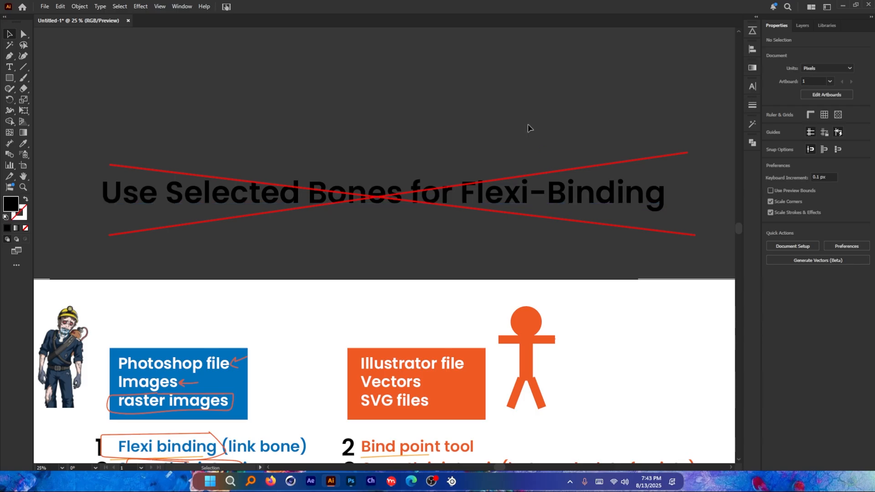
pyautogui.moveTo(433, 307); pyautogui.dragTo(422, 204)
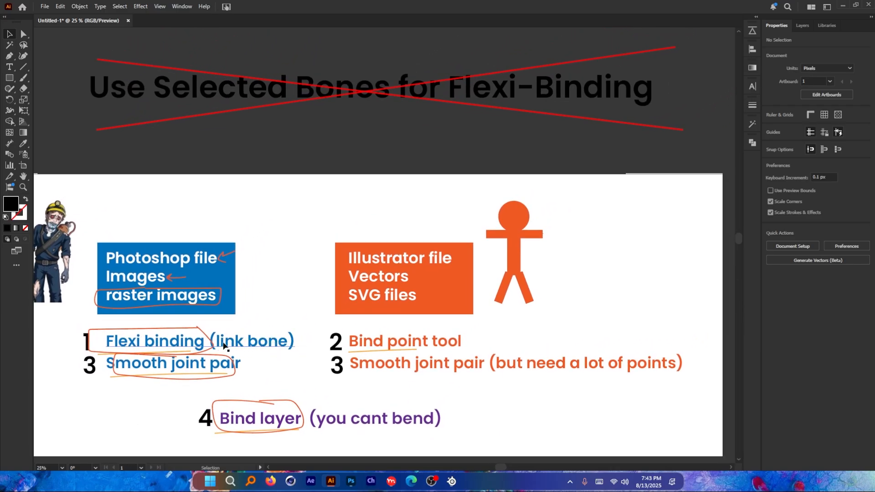
pyautogui.moveTo(365, 160); pyautogui.dragTo(374, 229)
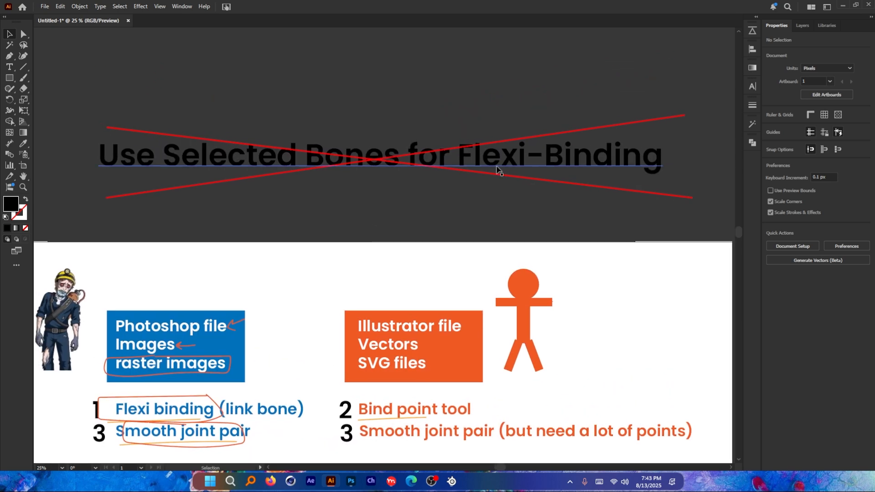
pyautogui.scroll(3, 462, 146)
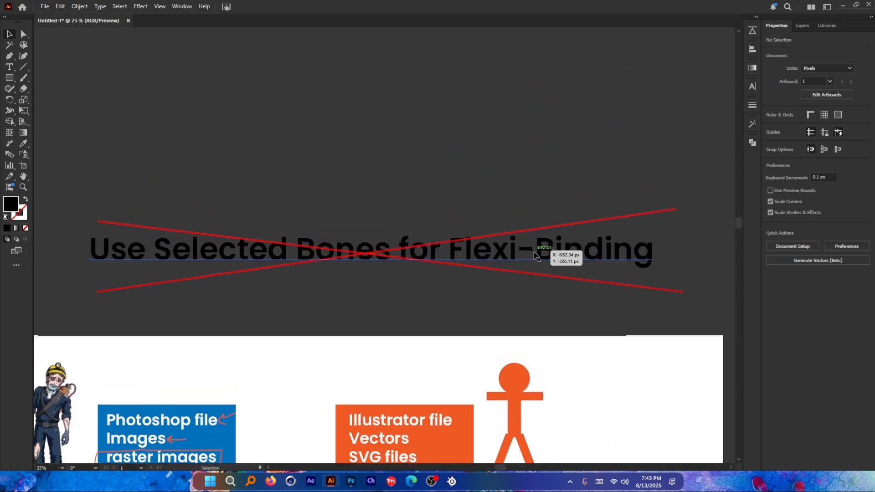
pyautogui.moveTo(540, 240); pyautogui.dragTo(537, 139)
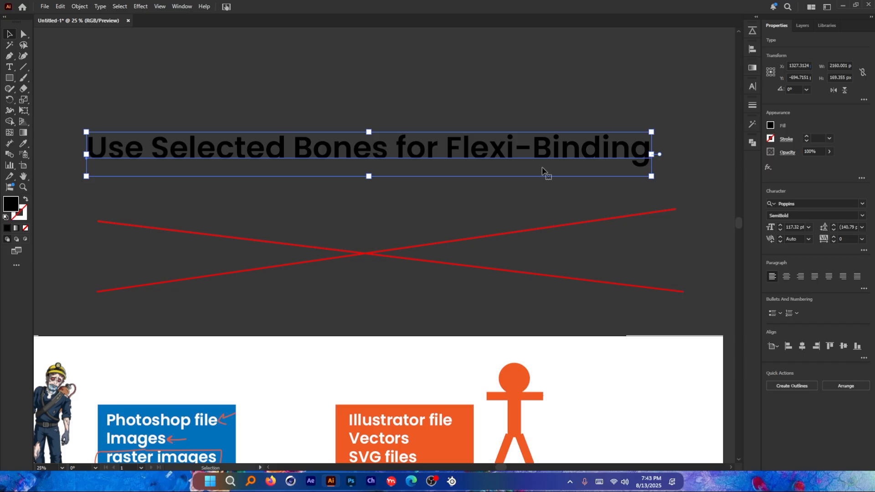
pyautogui.moveTo(549, 150); pyautogui.dragTo(551, 255)
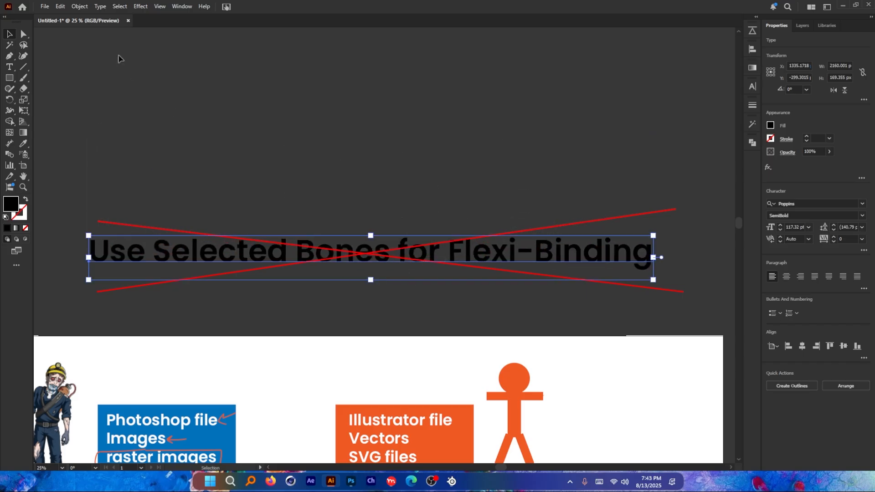
# Step: Examine the binding methods listed for raster images and for vector files in the notes
pyautogui.press('space')
pyautogui.moveTo(408, 296); pyautogui.dragTo(437, 168)
pyautogui.moveTo(430, 227); pyautogui.dragTo(454, 148)
pyautogui.scroll(1, 241, 318)
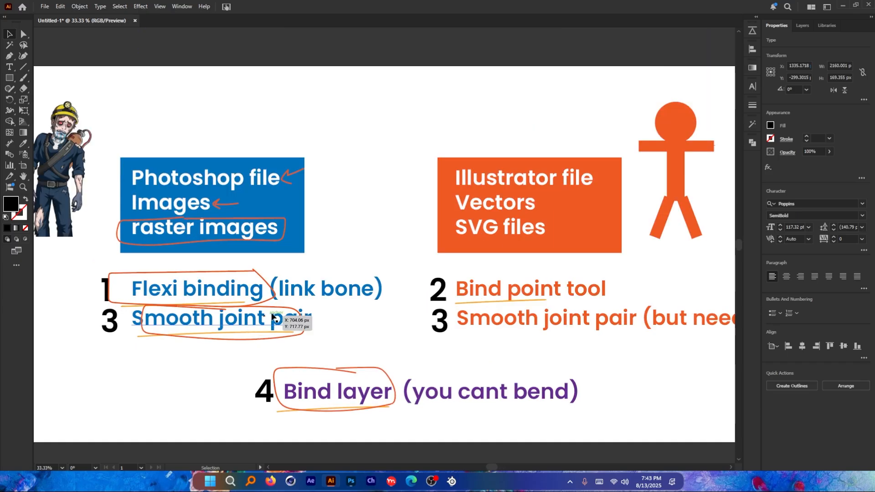
pyautogui.press('space')
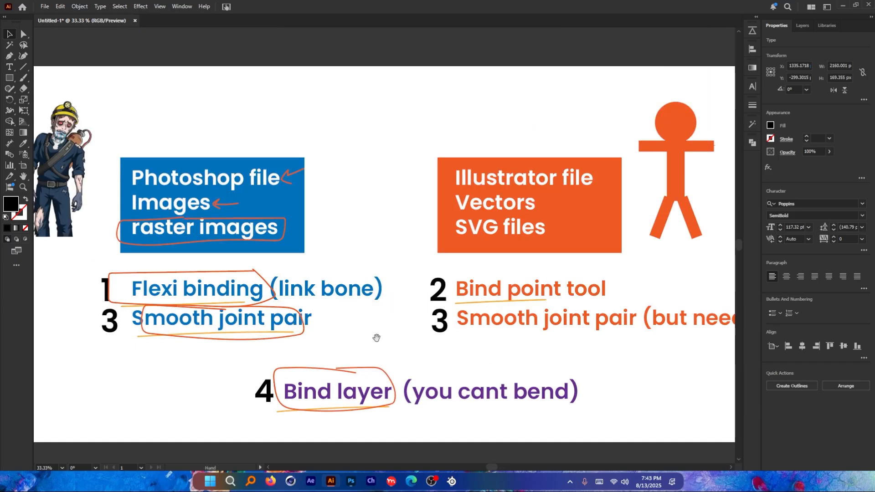
pyautogui.moveTo(377, 338); pyautogui.dragTo(349, 336)
# Step: Switch to Moho Pro and import the body file from the "5 - Bind methods" folder with its layers brought in individually
pyautogui.hotkey('alt', 'Tab')
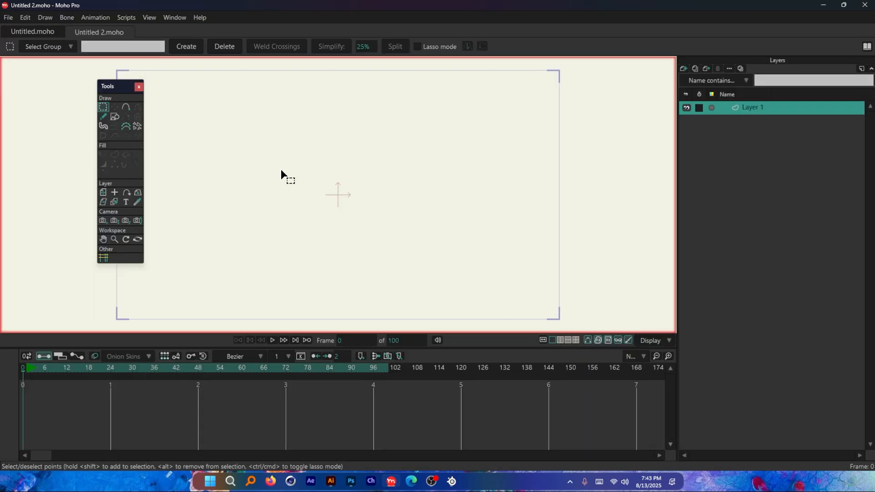
pyautogui.click(7, 16)
pyautogui.moveTo(81, 187)
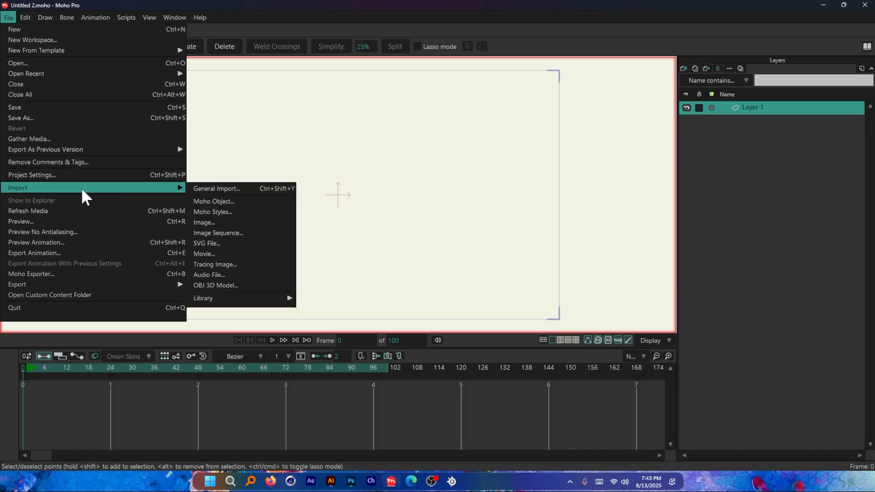
pyautogui.click(249, 191)
pyautogui.click(288, 184)
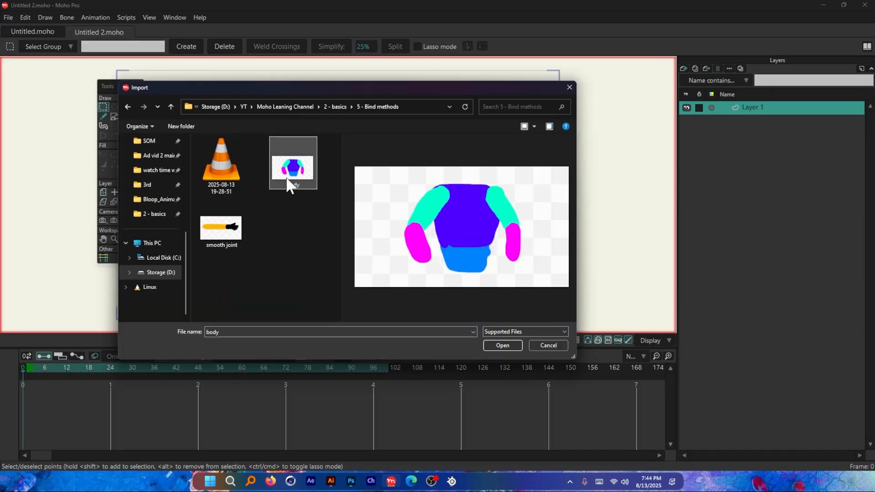
pyautogui.click(503, 345)
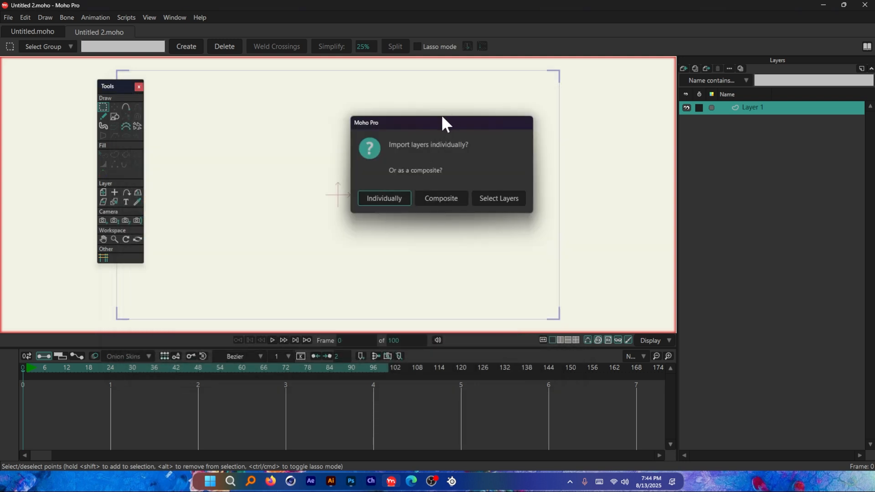
pyautogui.click(384, 198)
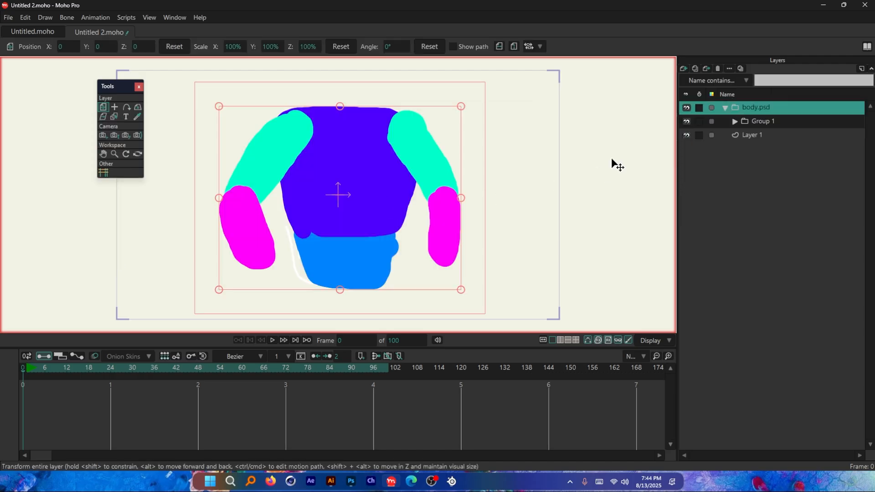
# Step: Expand Group 1 inside the imported body.psd group to inspect its individual layers
pyautogui.click(725, 107)
pyautogui.click(725, 108)
pyautogui.click(734, 121)
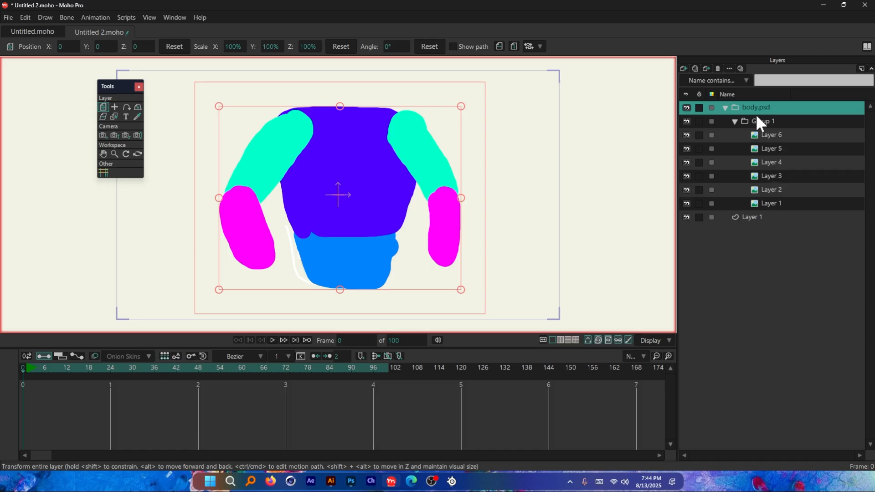
# Step: Move Layer 1 through Layer 6 out of Group 1 so they sit directly inside the body.psd group
pyautogui.click(760, 122)
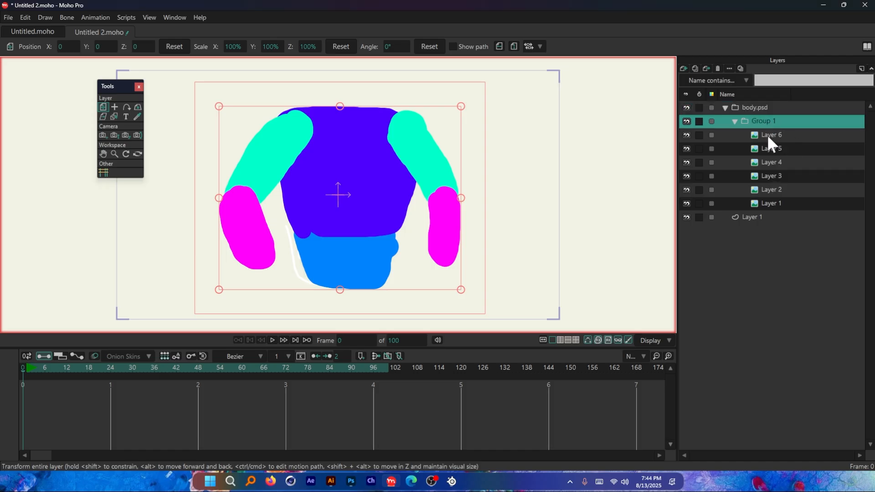
pyautogui.click(768, 135)
pyautogui.click(773, 201)
pyautogui.keyDown('shift'); pyautogui.click(775, 140); pyautogui.keyUp('shift')
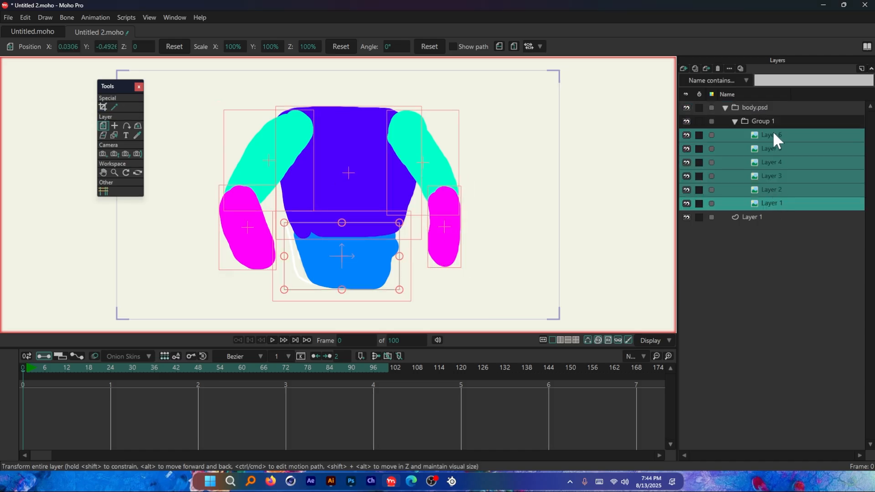
pyautogui.moveTo(772, 130); pyautogui.dragTo(771, 113)
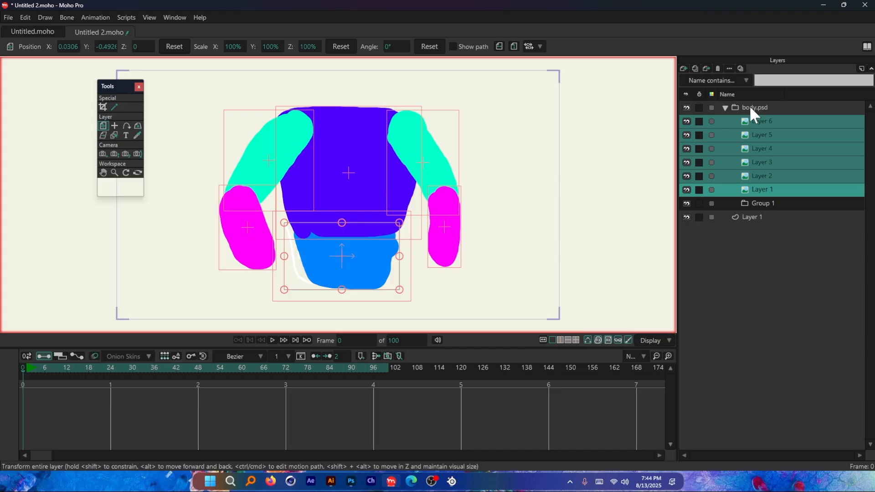
# Step: Delete the emptied Group 1 folder from body.psd
pyautogui.click(751, 108)
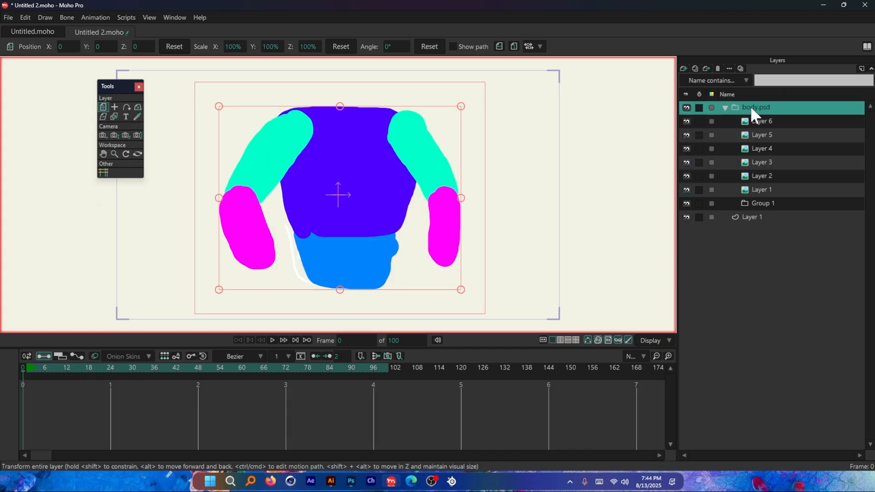
pyautogui.click(767, 204)
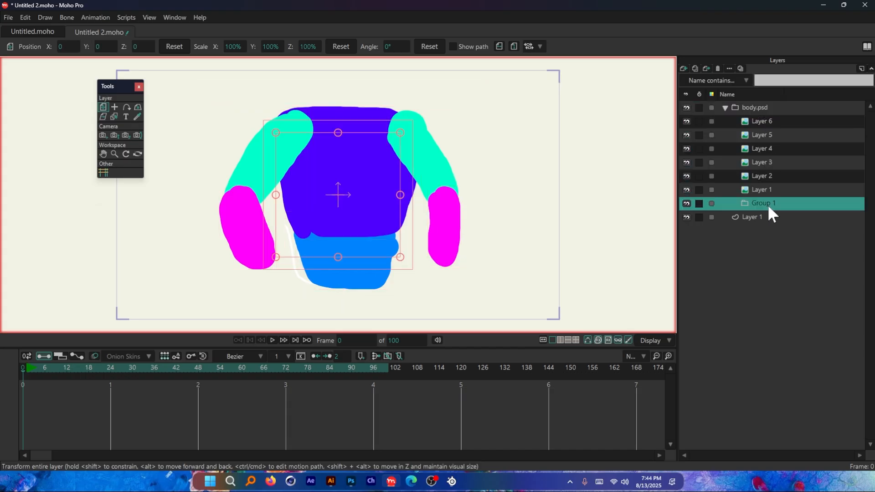
pyautogui.click(718, 68)
# Step: Convert the body.psd group layer to a bone layer
pyautogui.click(757, 107)
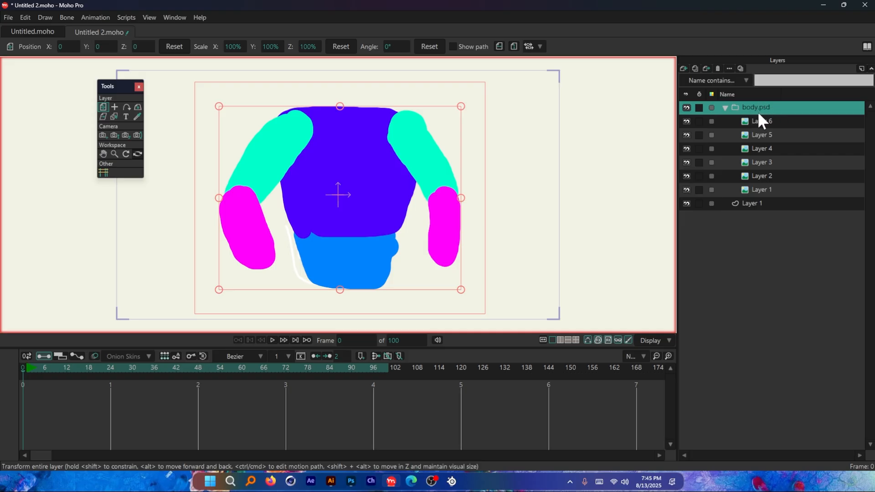
pyautogui.rightClick(773, 108)
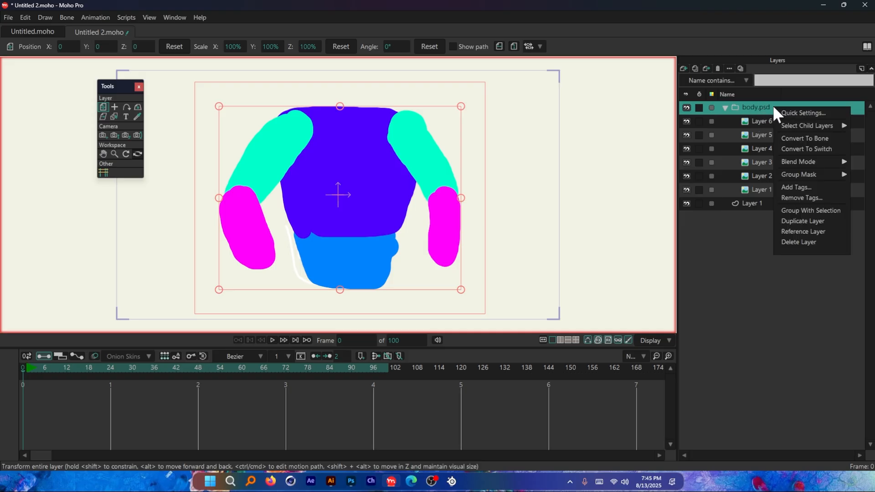
pyautogui.click(805, 139)
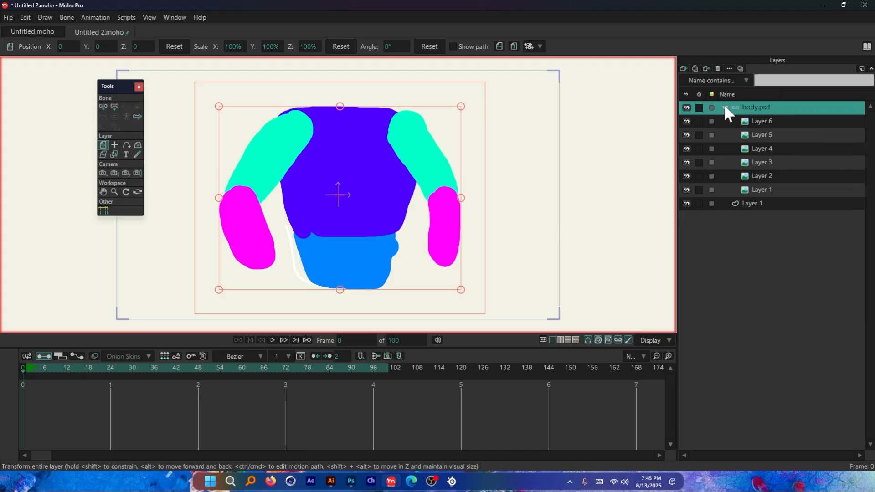
# Step: Sketch a bone from the base of the blue waist to its upper edge, and a second one up through the purple chest
pyautogui.click(115, 108)
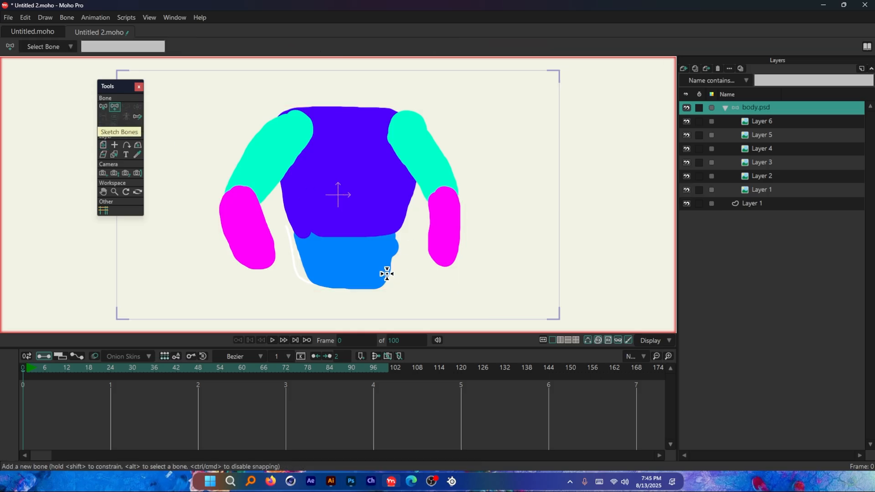
pyautogui.scroll(1, 376, 258)
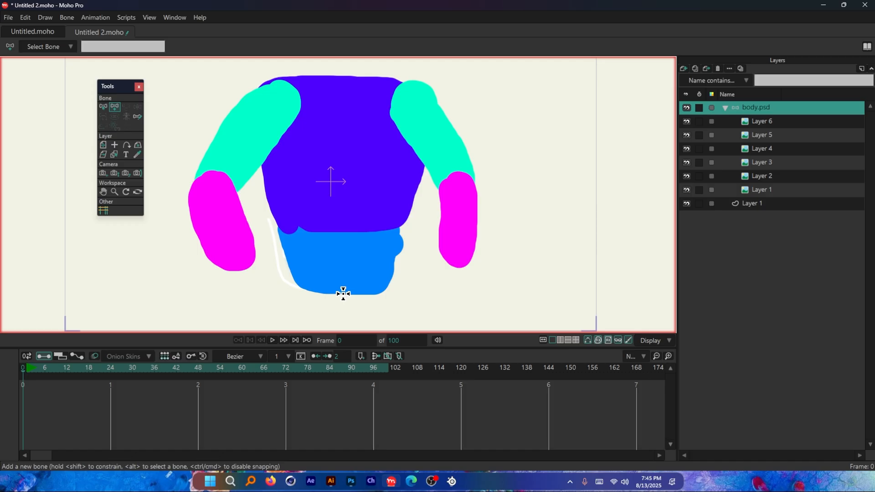
pyautogui.moveTo(344, 294); pyautogui.dragTo(343, 233)
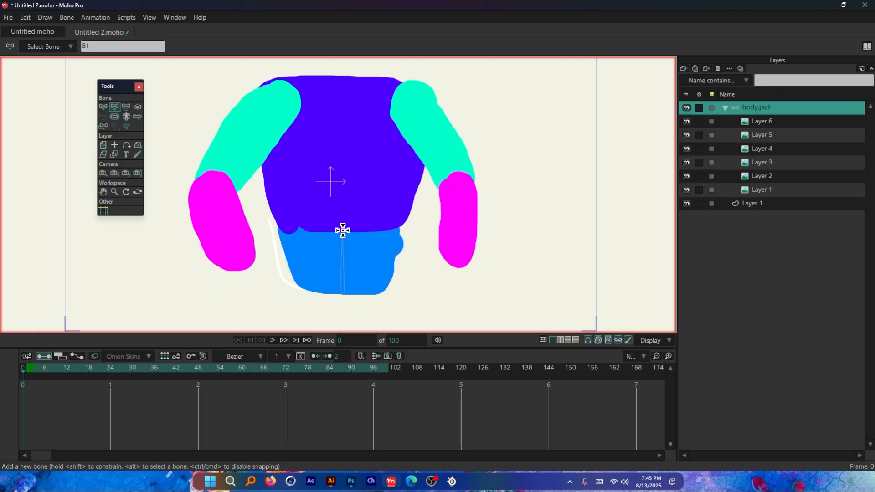
pyautogui.moveTo(343, 231); pyautogui.dragTo(356, 81)
pyautogui.scroll(-2, 346, 172)
pyautogui.scroll(2, 349, 164)
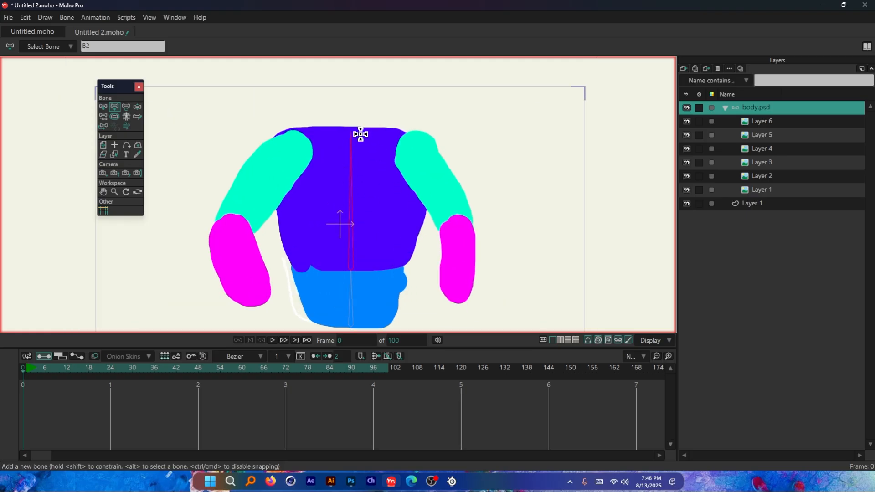
# Step: Sketch upper-arm and forearm bones along the left-side arm, from the shoulder through the elbow to the forearm's end
pyautogui.scroll(-1, 368, 144)
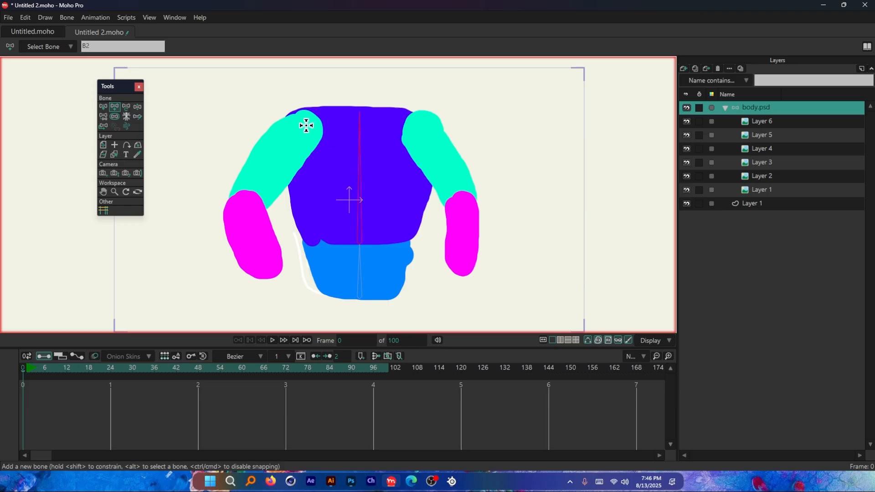
pyautogui.moveTo(307, 126); pyautogui.dragTo(271, 277)
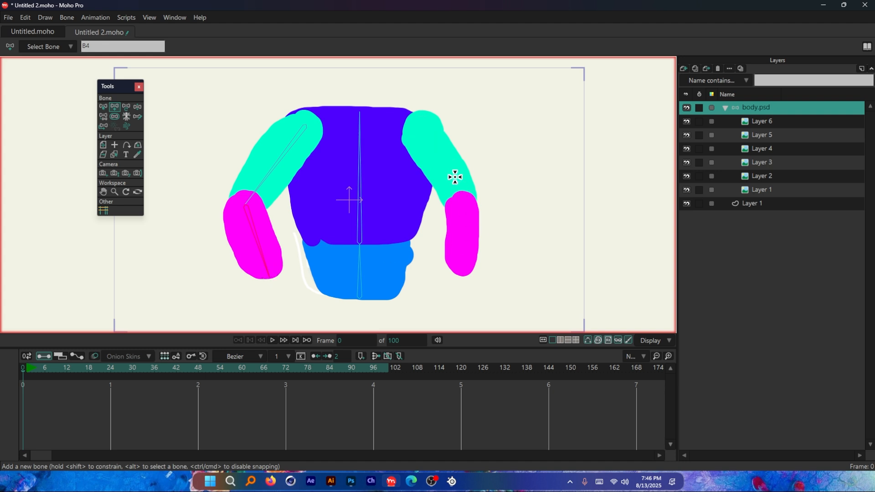
# Step: Select the chest bone as parent and sketch upper-arm and forearm bones along the right-side arm
pyautogui.scroll(1, 434, 134)
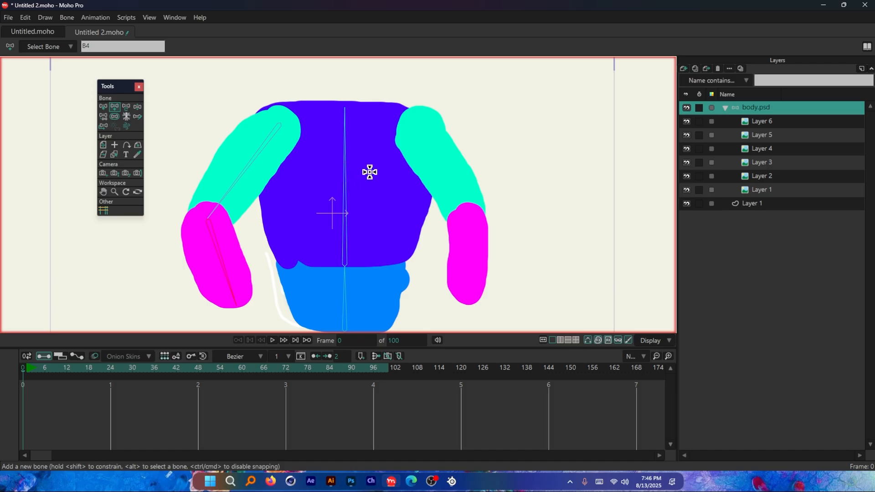
pyautogui.keyDown('alt'); pyautogui.click(344, 190); pyautogui.keyUp('alt')
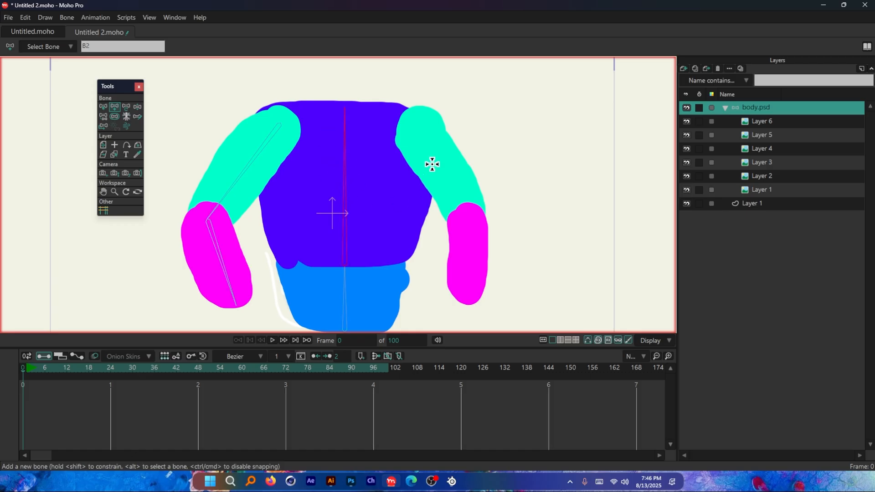
pyautogui.moveTo(413, 122); pyautogui.dragTo(469, 216)
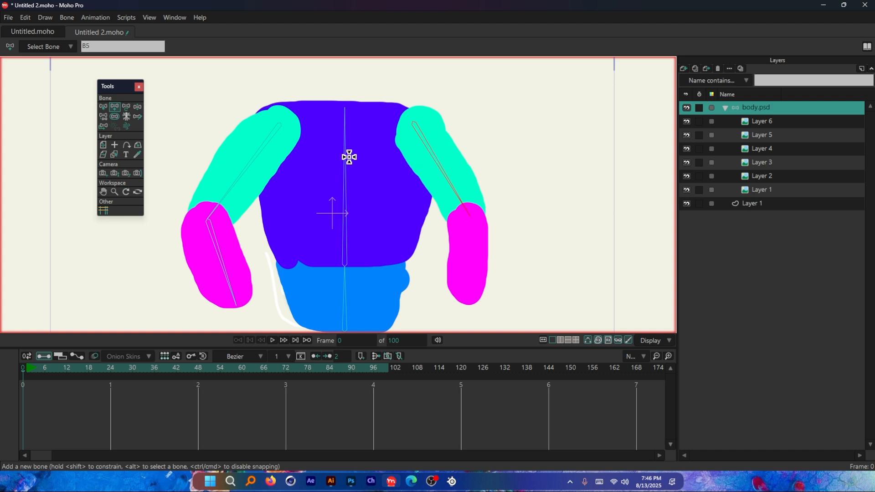
pyautogui.scroll(-1, 441, 180)
pyautogui.scroll(3, 461, 195)
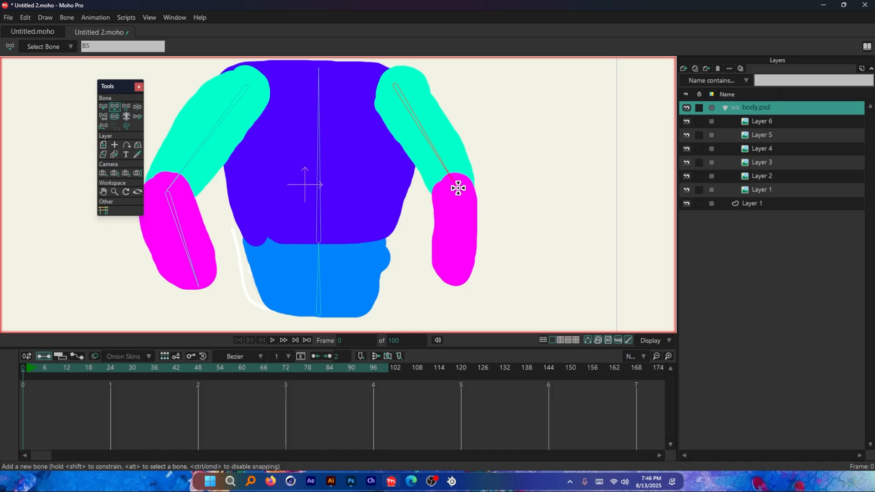
pyautogui.moveTo(458, 187); pyautogui.dragTo(452, 279)
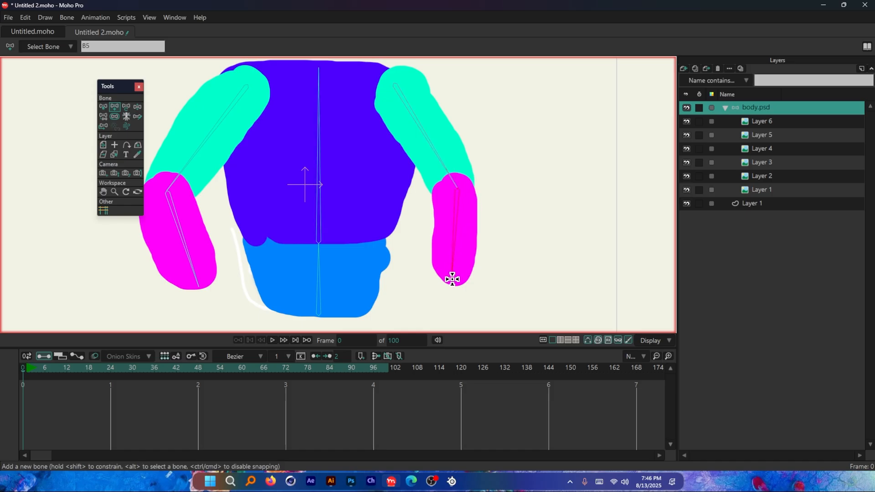
pyautogui.scroll(-2, 326, 211)
pyautogui.scroll(1, 291, 121)
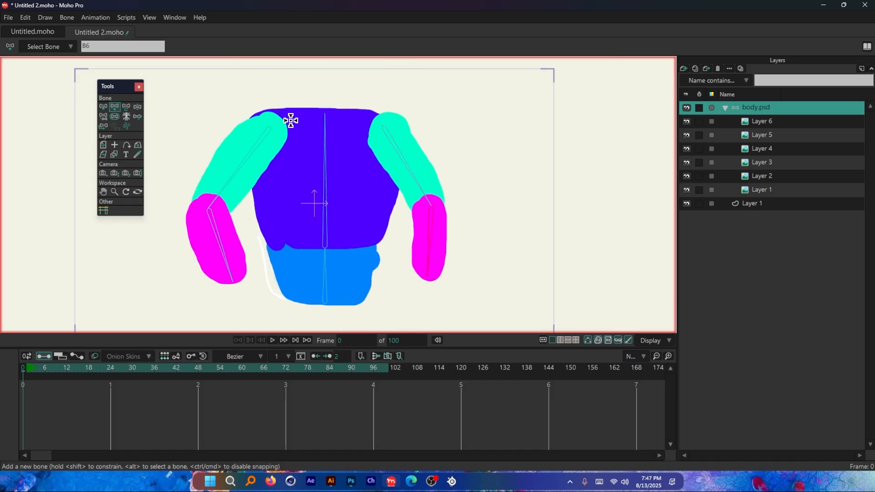
# Step: Switch to Illustrator to review the Flexi binding entry for raster images in the notes, and return to Moho Pro
pyautogui.click(330, 483)
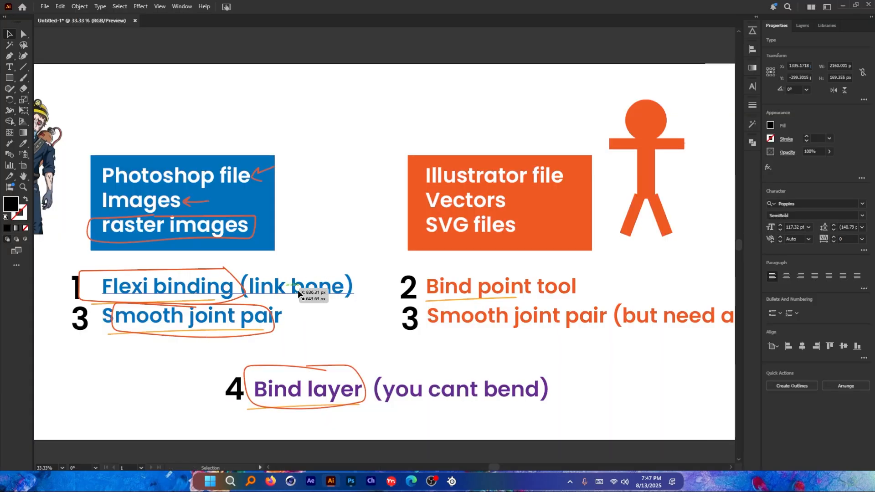
pyautogui.hscroll(-2, 334, 226)
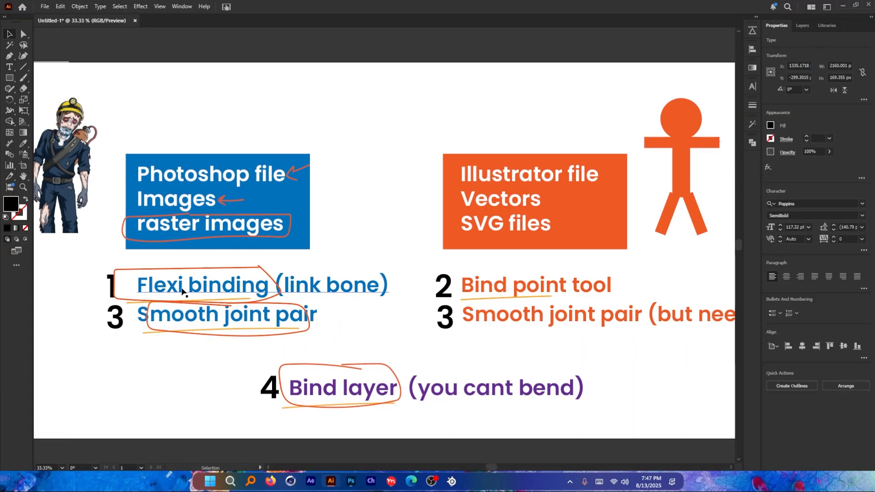
pyautogui.click(391, 481)
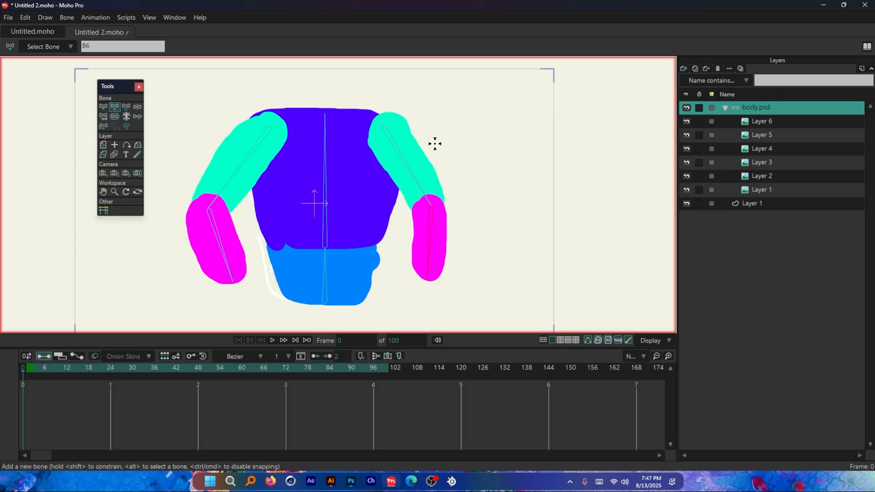
# Step: Try moving the left-side upper-arm bone and the chest bone at frame 0, and undo each change
pyautogui.moveTo(34, 366)
pyautogui.mouseDown()
pyautogui.moveTo(141, 370)
pyautogui.moveTo(20, 371)
pyautogui.mouseUp()
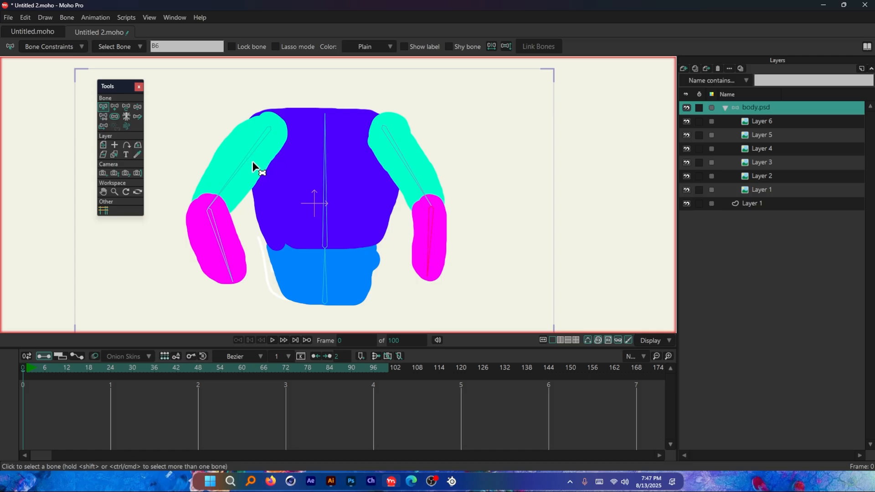
pyautogui.click(125, 106)
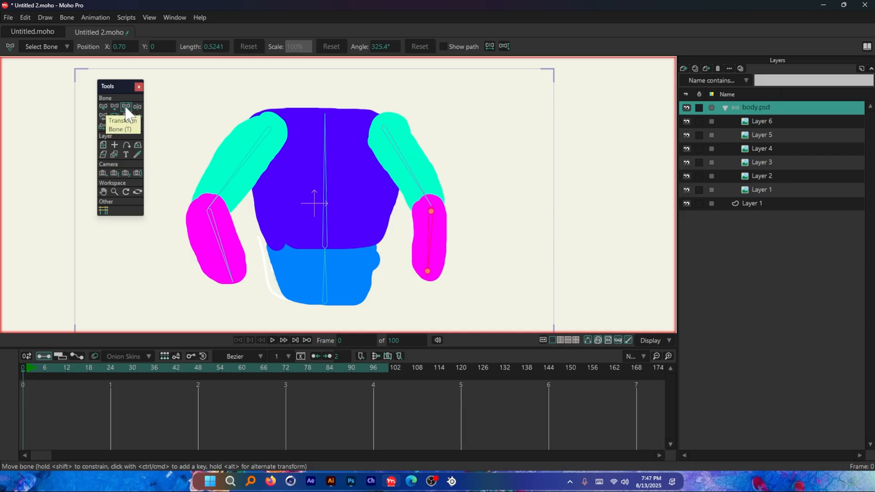
pyautogui.click(245, 167)
pyautogui.moveTo(241, 169)
pyautogui.mouseDown()
pyautogui.moveTo(229, 135)
pyautogui.moveTo(239, 154)
pyautogui.mouseUp()
pyautogui.hotkey('ctrl', 'z')
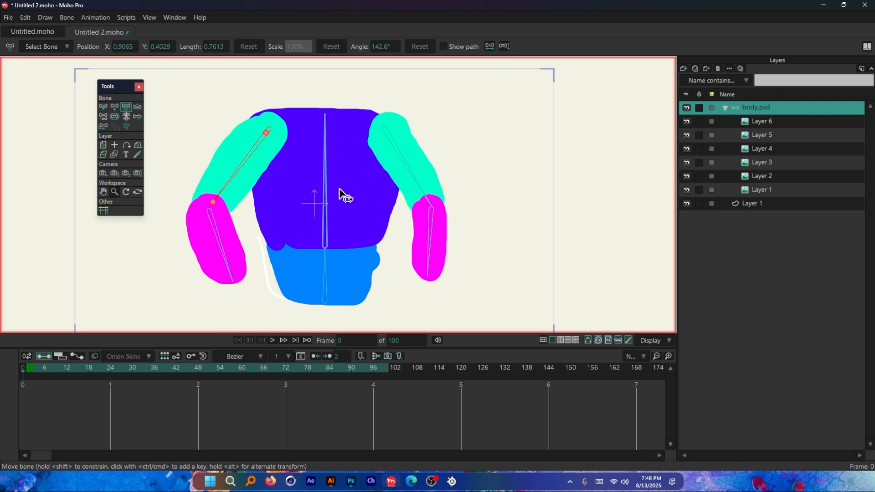
pyautogui.click(324, 175)
pyautogui.moveTo(324, 174); pyautogui.dragTo(296, 176)
pyautogui.hotkey('ctrl', 'z')
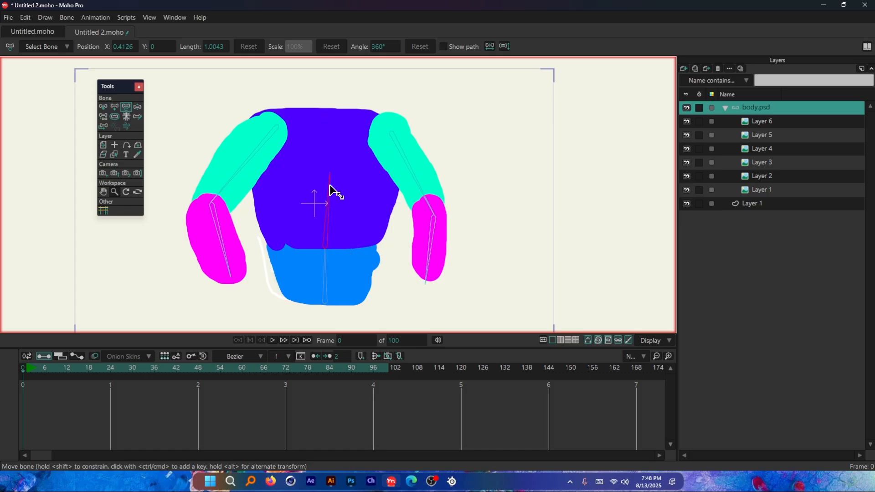
pyautogui.moveTo(325, 238); pyautogui.dragTo(326, 205)
pyautogui.hotkey('ctrl', 'z')
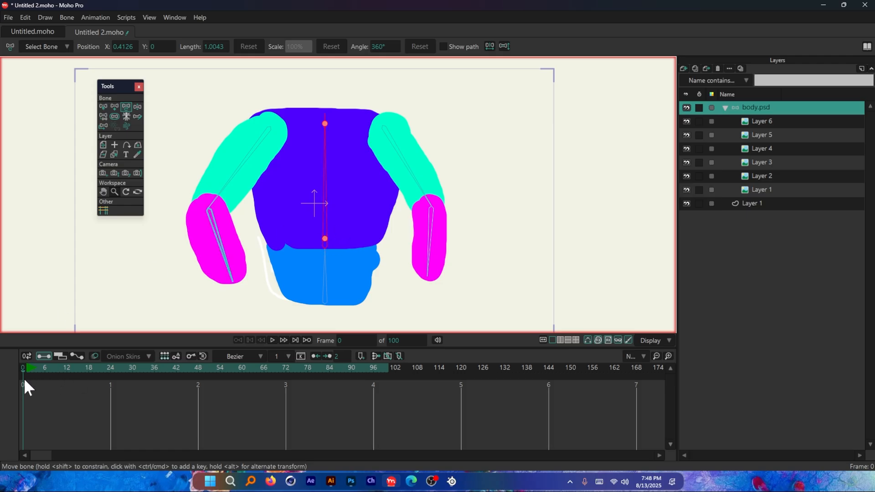
# Step: Go to frame 12 and test the default binding by rotating the left-side upper-arm bone, undoing the rotation
pyautogui.moveTo(75, 373); pyautogui.dragTo(60, 375)
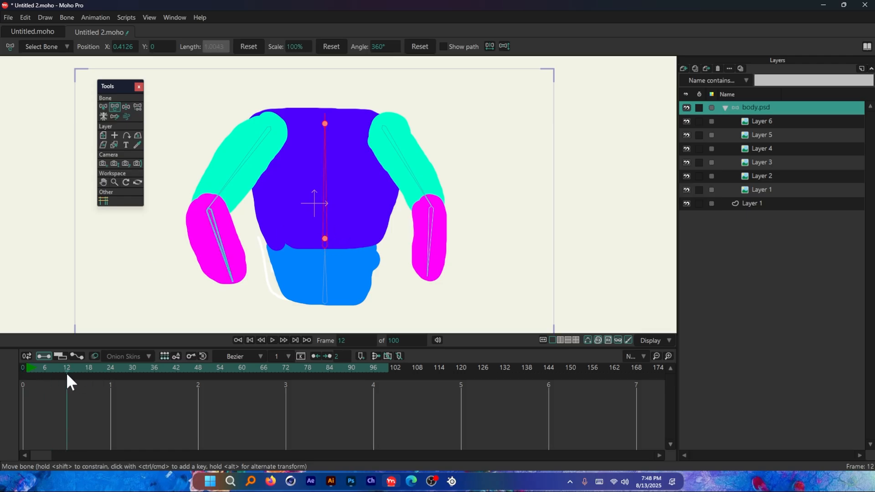
pyautogui.click(247, 167)
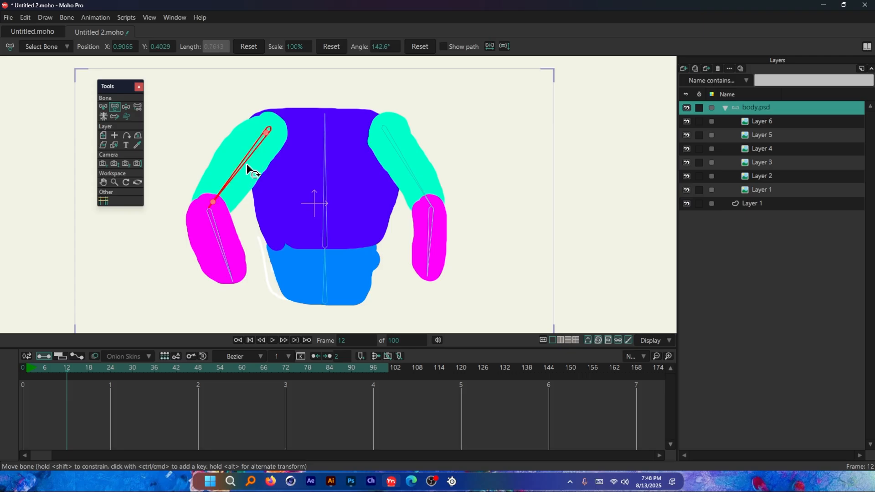
pyautogui.moveTo(245, 165); pyautogui.dragTo(237, 125)
pyautogui.hotkey('ctrl', 'z')
pyautogui.hotkey('ctrl', 'z')
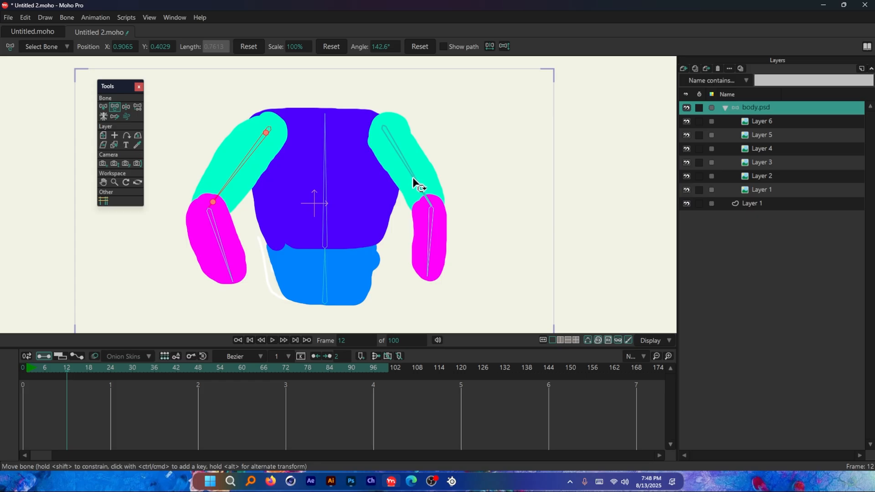
# Step: Try rotating the right-side upper-arm bone and both forearm bones at frame 12, undoing each rotation
pyautogui.moveTo(410, 185); pyautogui.dragTo(429, 161)
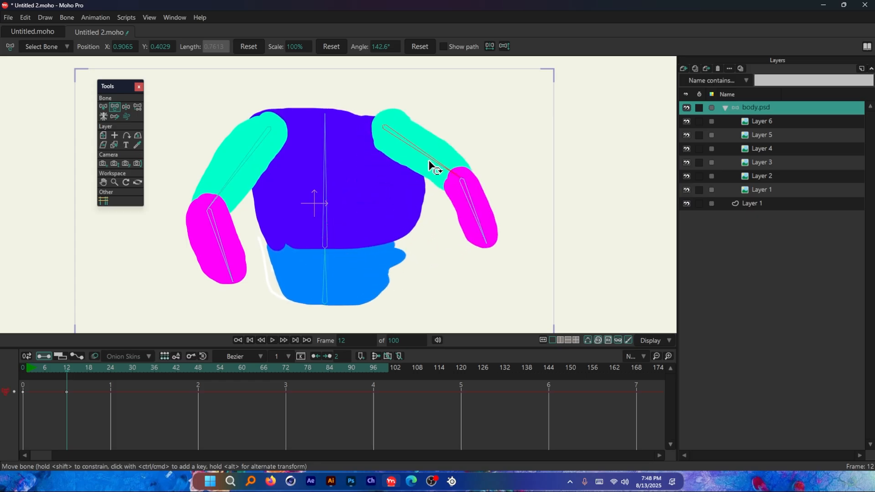
pyautogui.hotkey('ctrl', 'z')
pyautogui.moveTo(431, 249); pyautogui.dragTo(472, 210)
pyautogui.hotkey('ctrl', 'z')
pyautogui.moveTo(227, 258); pyautogui.dragTo(164, 254)
pyautogui.hotkey('ctrl', 'z')
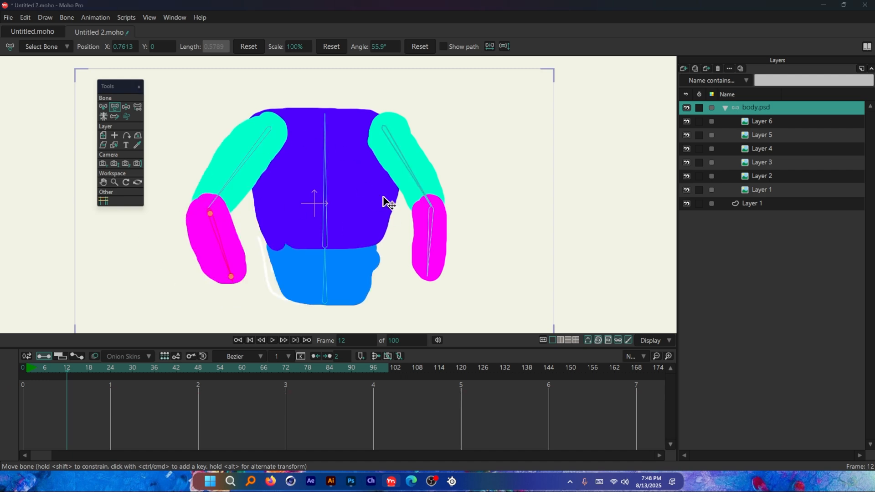
# Step: Recheck the binding notes in Illustrator, and back in Moho Pro try raising the right-side upper-arm bone to horizontal, undoing it
pyautogui.hotkey('alt', 'Tab')
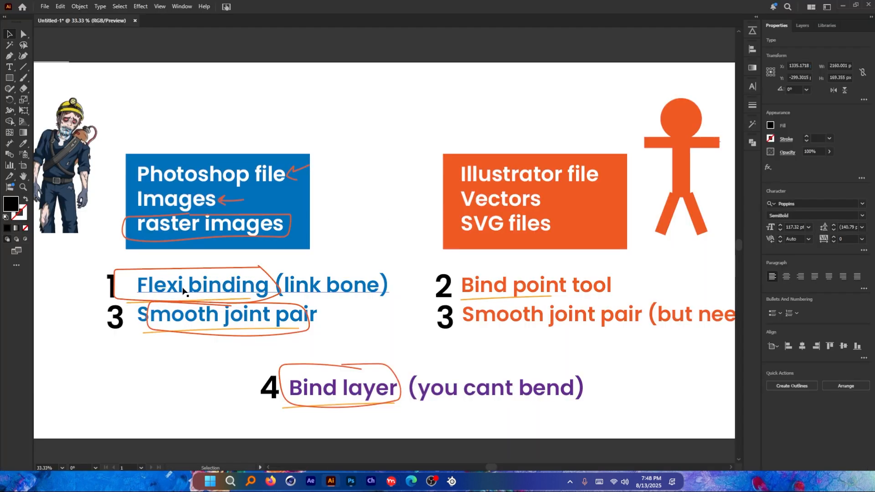
pyautogui.hotkey('alt', 'Tab')
pyautogui.moveTo(436, 234); pyautogui.dragTo(447, 131)
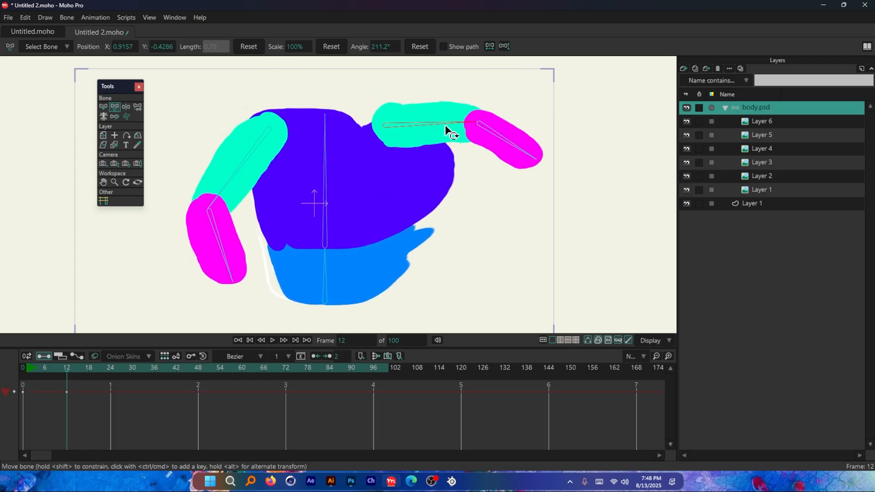
pyautogui.hotkey('ctrl', 'z')
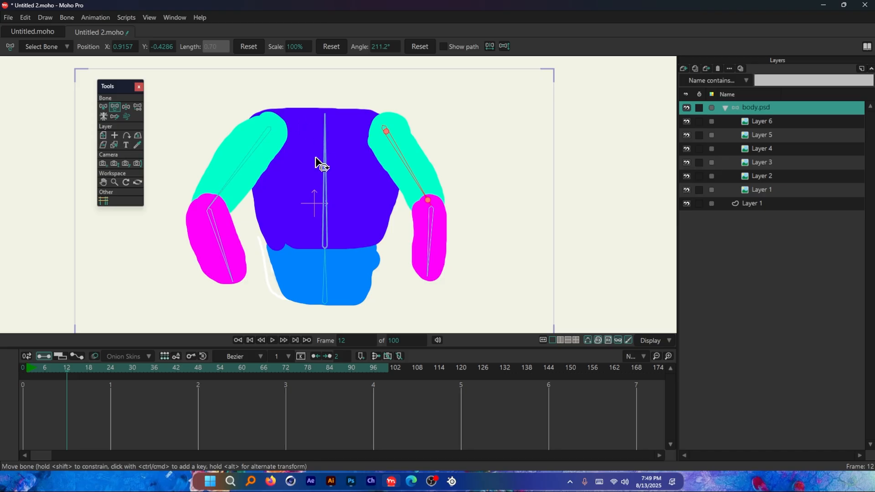
# Step: At frame 0, select all bones, try bone strengths of about 1.5 and 1.9, and reduce the strength to 0
pyautogui.hotkey('shift', 'Left')
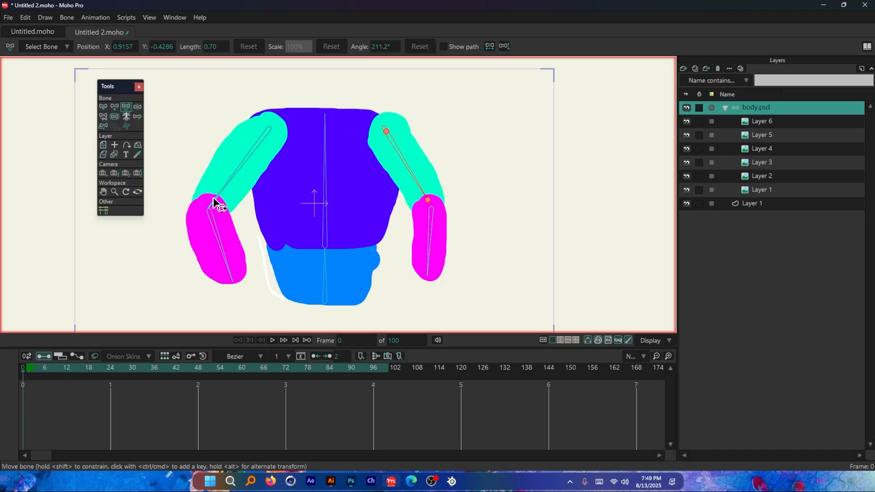
pyautogui.click(103, 108)
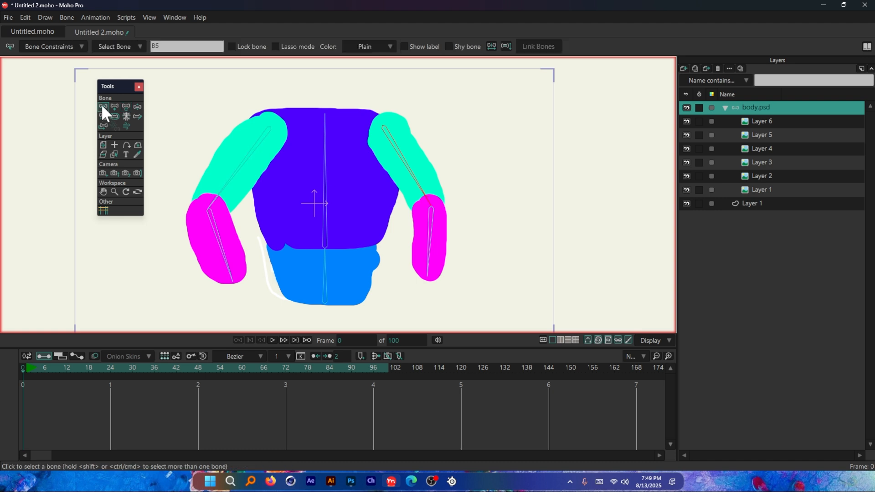
pyautogui.click(214, 142)
pyautogui.click(326, 219)
pyautogui.moveTo(182, 101); pyautogui.dragTo(483, 321)
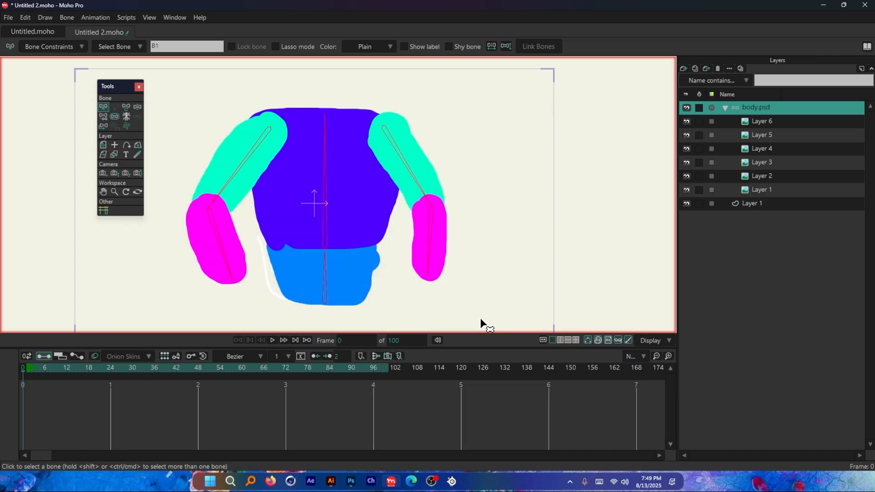
pyautogui.click(115, 117)
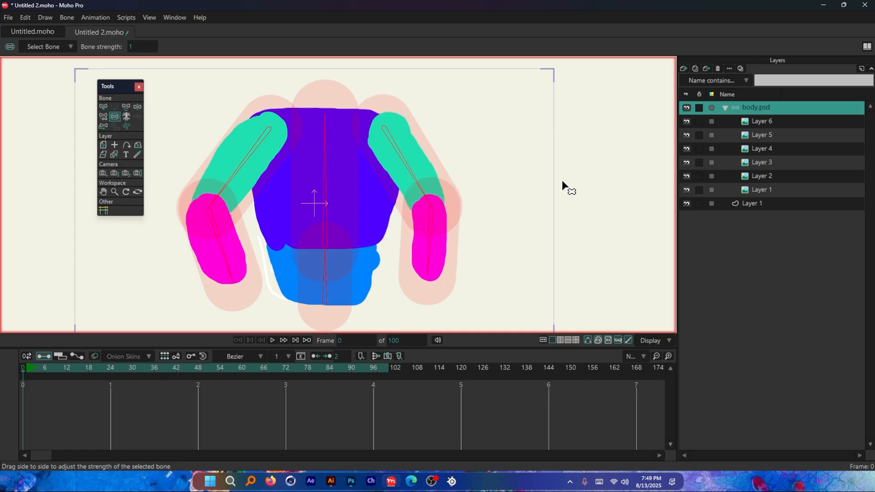
pyautogui.moveTo(563, 182); pyautogui.dragTo(581, 185)
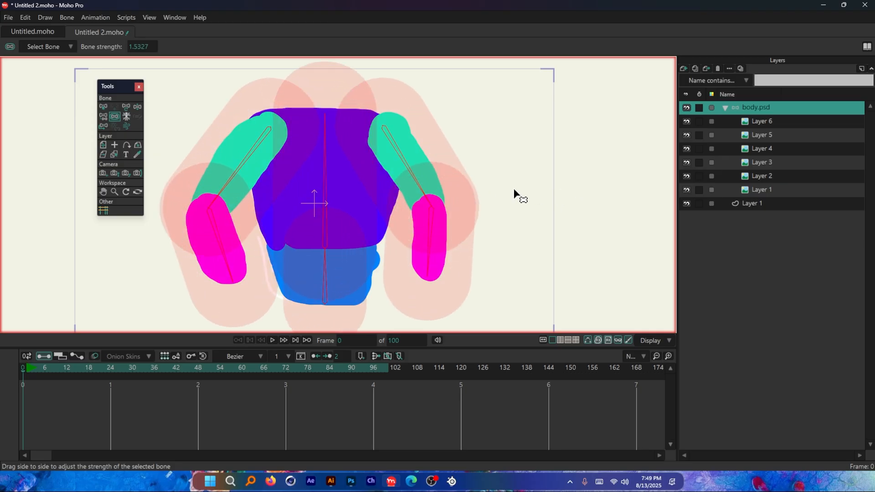
pyautogui.moveTo(513, 188); pyautogui.dragTo(541, 213)
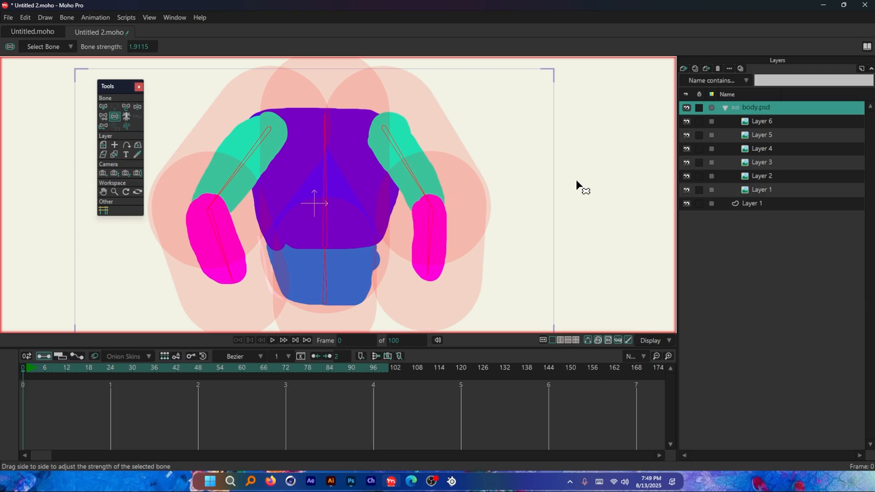
pyautogui.moveTo(611, 174); pyautogui.dragTo(504, 213)
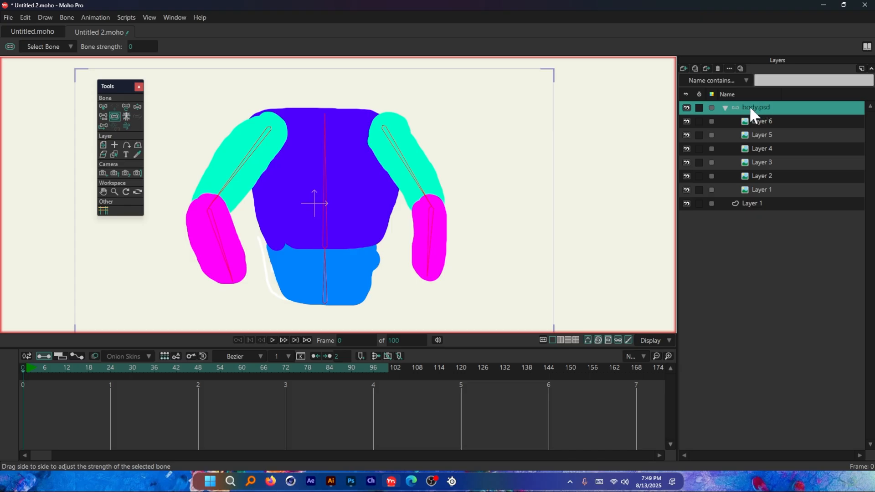
# Step: Test the left-side upper-arm bone's rotation at frame 12, undo it, and glance at the binding notes in Illustrator before returning to Moho Pro
pyautogui.click(67, 369)
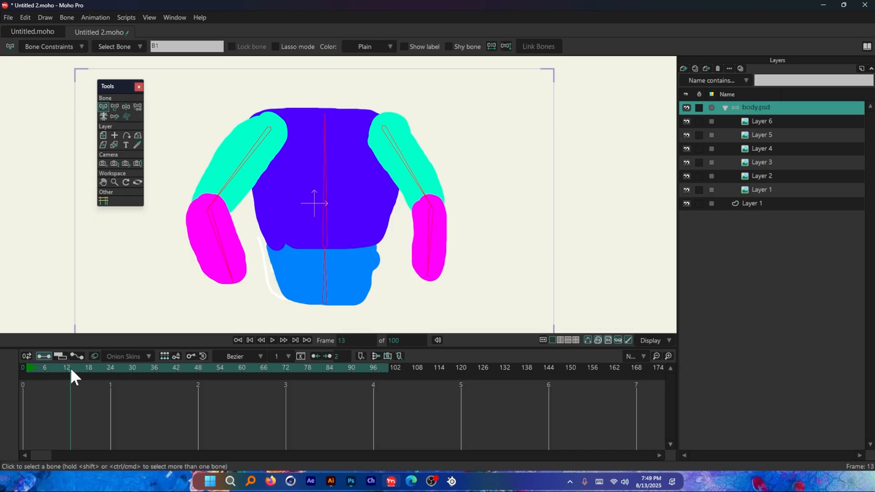
pyautogui.click(114, 106)
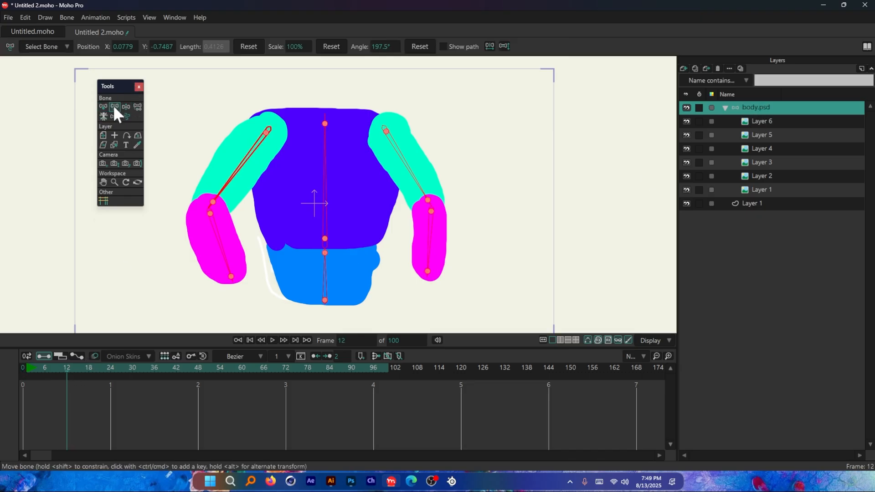
pyautogui.click(104, 107)
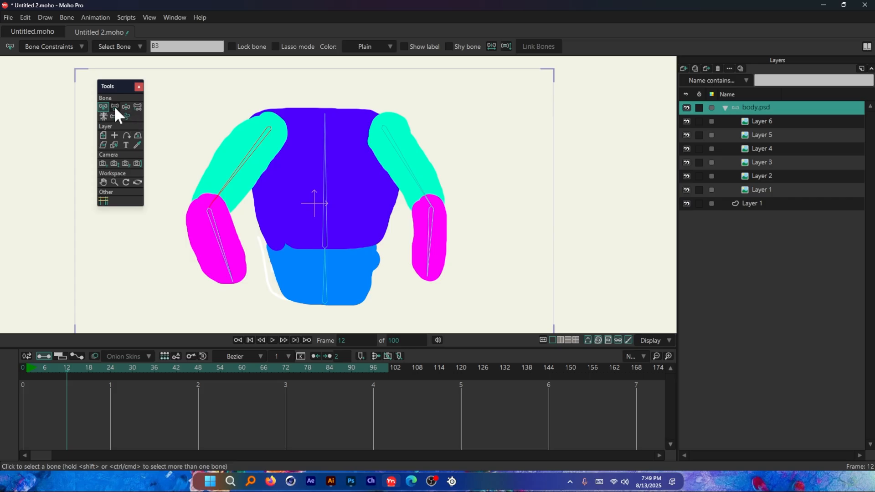
pyautogui.click(115, 107)
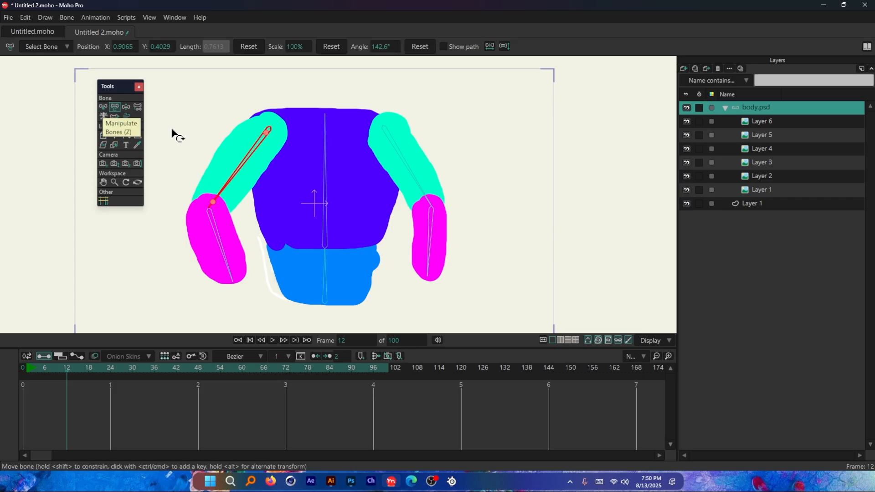
pyautogui.moveTo(234, 172); pyautogui.dragTo(269, 178)
pyautogui.hotkey('ctrl', 'z')
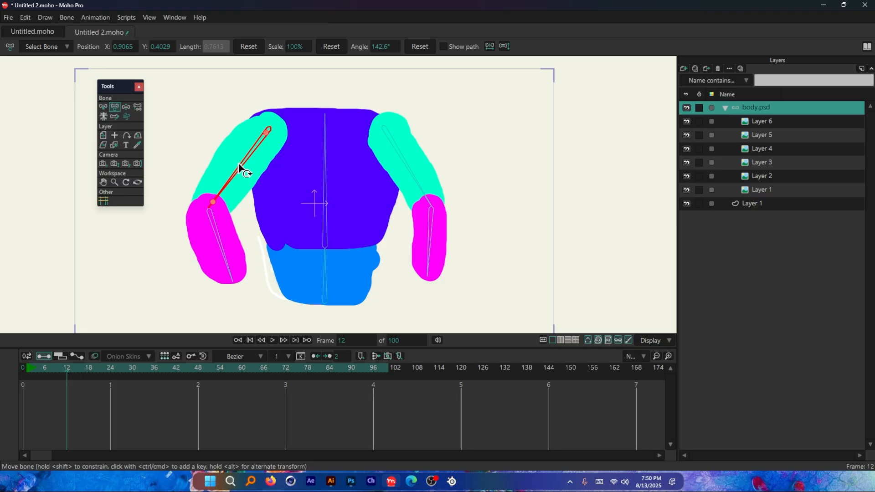
pyautogui.hotkey('alt', 'Tab')
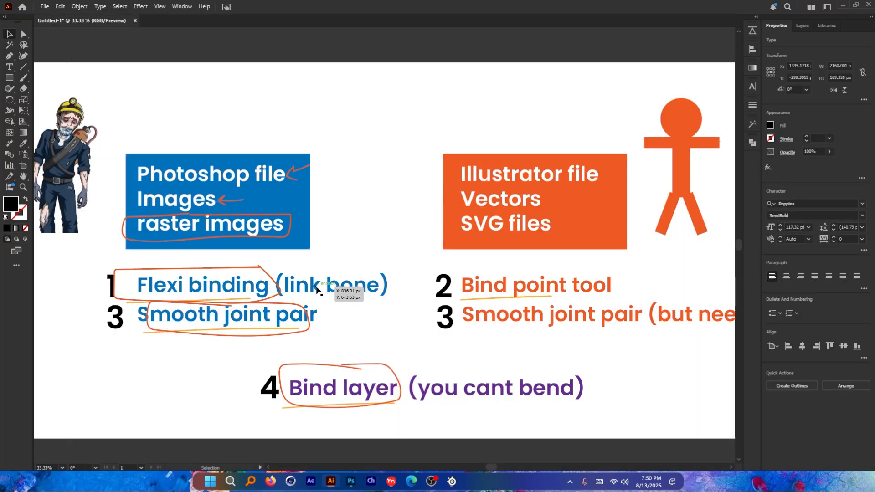
pyautogui.hotkey('alt', 'Tab')
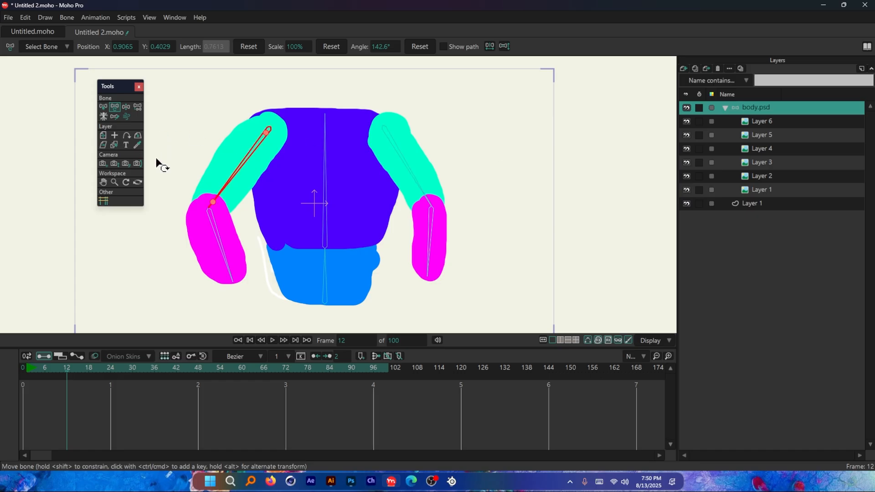
# Step: Return to frame 0 and set the bone strength of all bones to about 0.17
pyautogui.hotkey('ctrl', 'shift', 'Left')
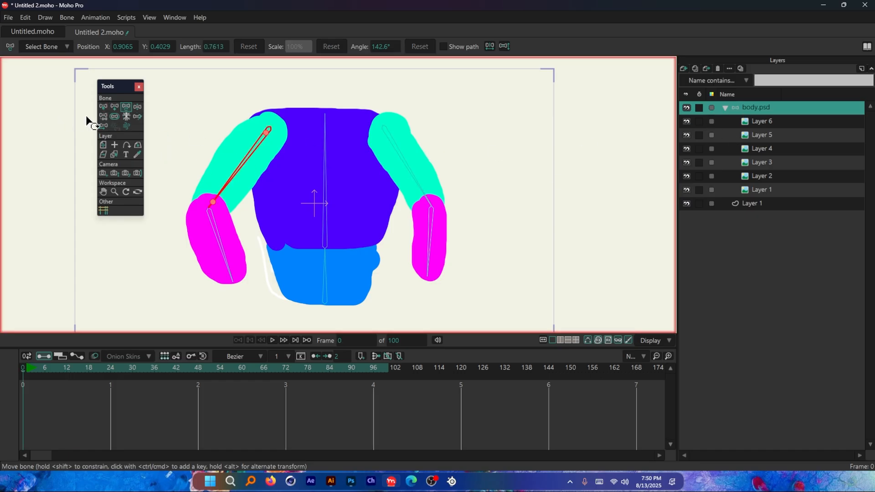
pyautogui.click(103, 106)
pyautogui.moveTo(181, 106); pyautogui.dragTo(482, 307)
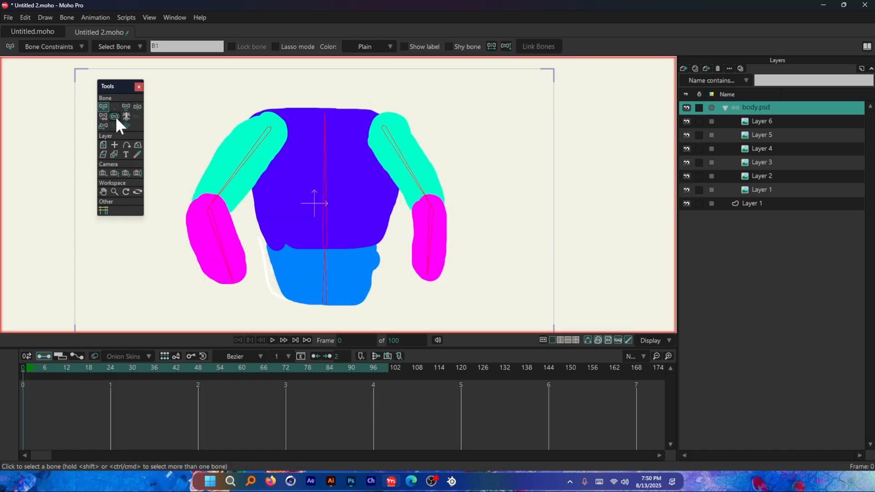
pyautogui.click(114, 116)
pyautogui.moveTo(456, 174); pyautogui.dragTo(465, 160)
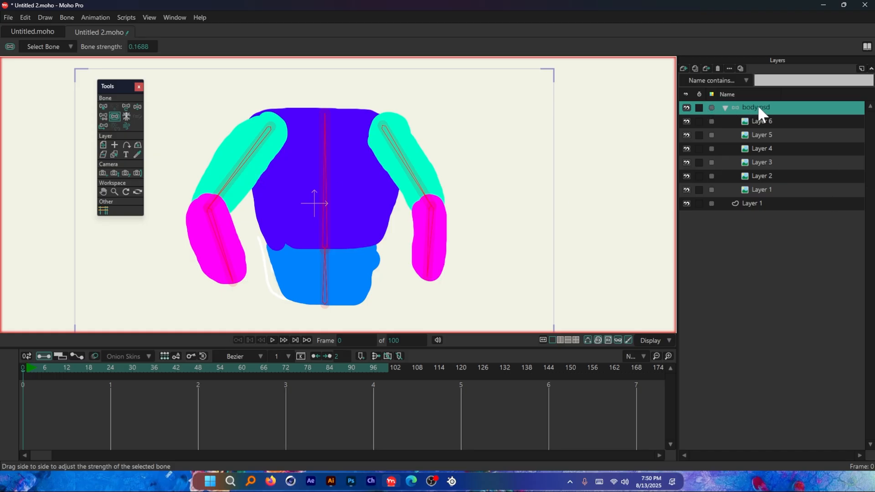
# Step: Test the new bone strength at frame 12 by rotating the left-side and right-side forearm bones, undoing the rotations
pyautogui.click(68, 371)
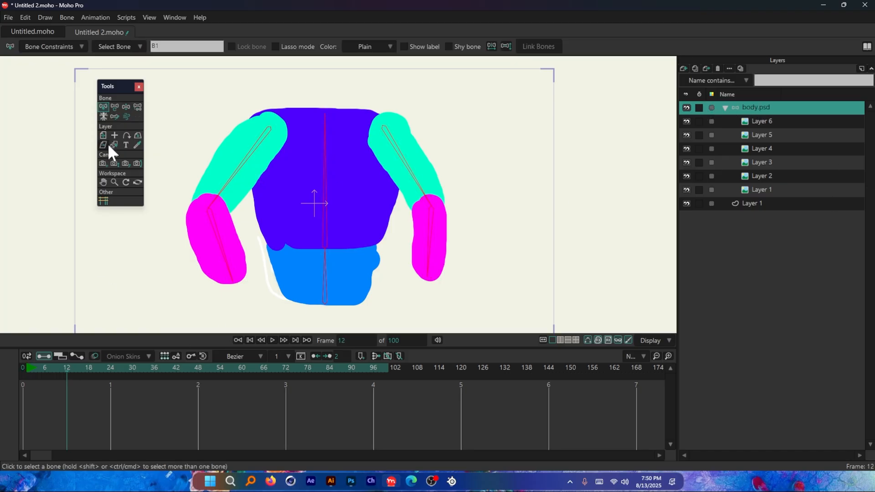
pyautogui.click(114, 106)
pyautogui.click(233, 177)
pyautogui.click(102, 106)
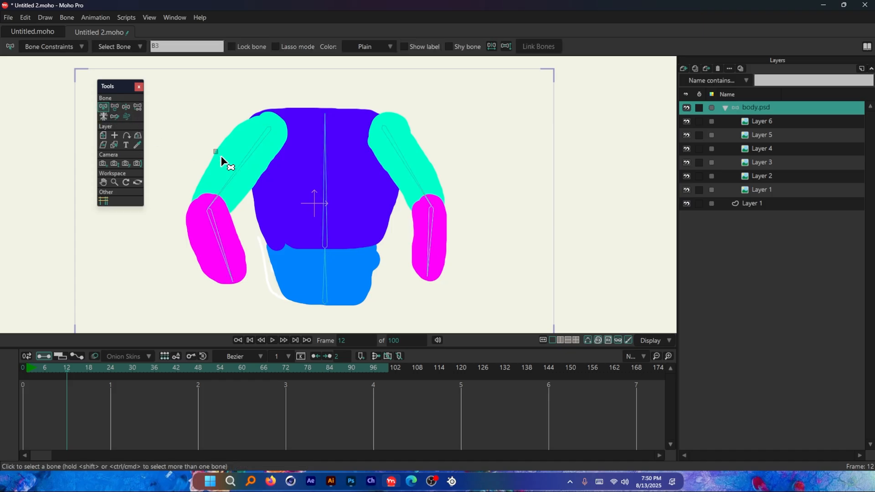
pyautogui.click(115, 107)
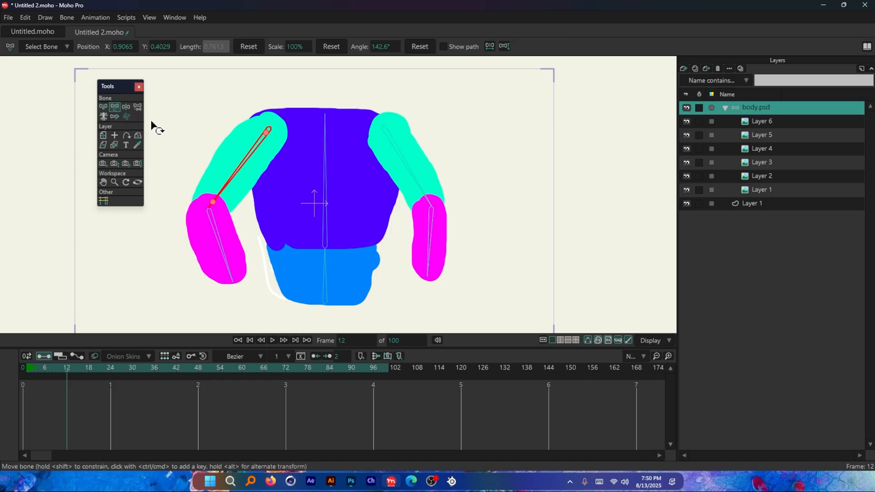
pyautogui.moveTo(230, 181); pyautogui.dragTo(190, 254)
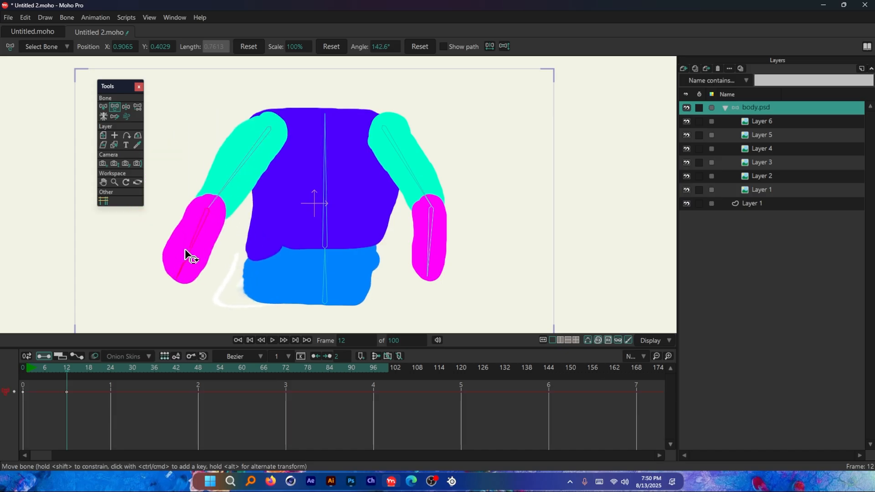
pyautogui.moveTo(430, 249); pyautogui.dragTo(483, 214)
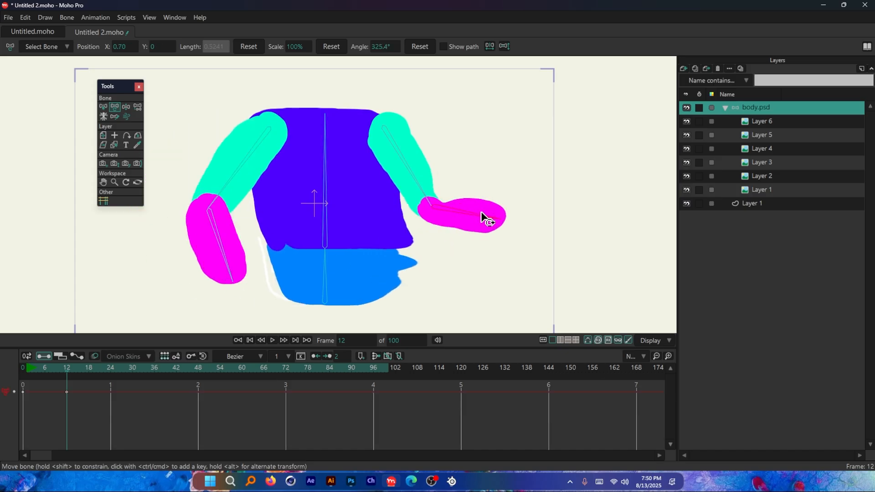
pyautogui.hotkey('ctrl', 'z')
# Step: Try rotating the right-side upper-arm and forearm bones repeatedly, plus the chest bone, at frame 12, undoing each rotation
pyautogui.moveTo(416, 185); pyautogui.dragTo(436, 136)
pyautogui.hotkey('ctrl', 'z')
pyautogui.moveTo(442, 238); pyautogui.dragTo(469, 218)
pyautogui.hotkey('ctrl', 'z')
pyautogui.moveTo(418, 190); pyautogui.dragTo(438, 152)
pyautogui.hotkey('ctrl', 'z')
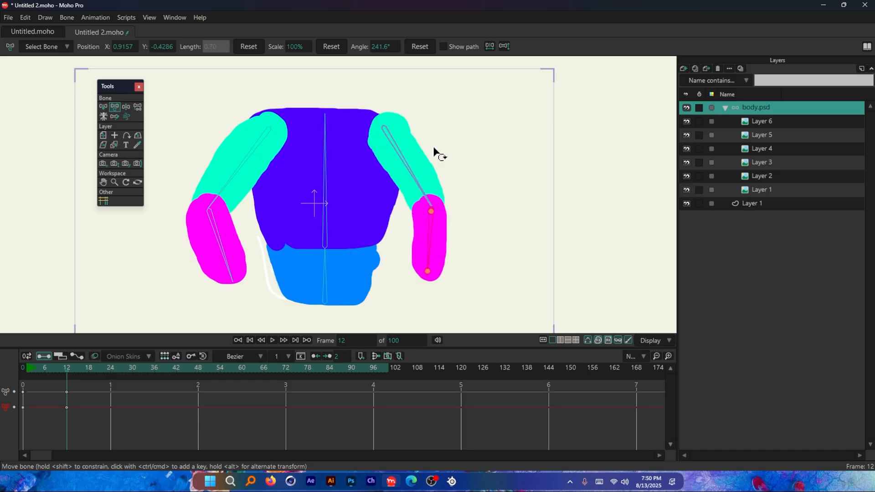
pyautogui.moveTo(309, 201); pyautogui.dragTo(297, 182)
pyautogui.hotkey('ctrl', 'z')
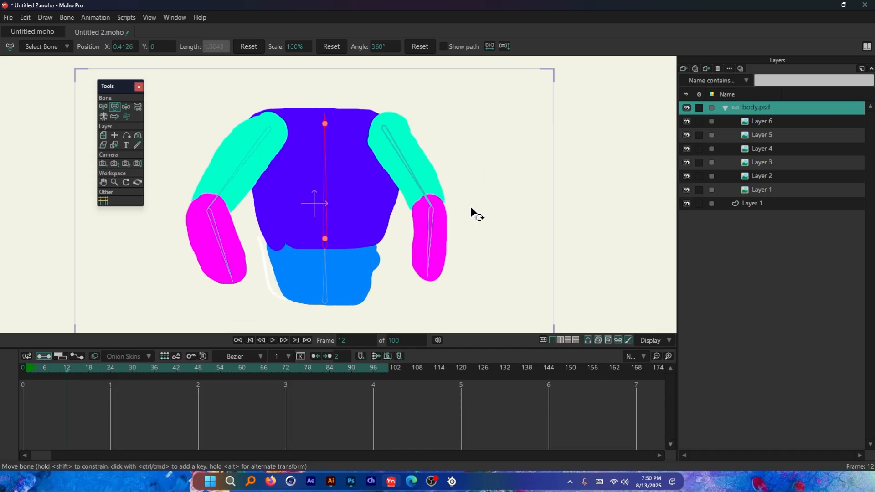
# Step: Switch to Illustrator and move the "Use Selected Bones for Flexi-Binding" heading above the red cross
pyautogui.hotkey('alt', 'Tab')
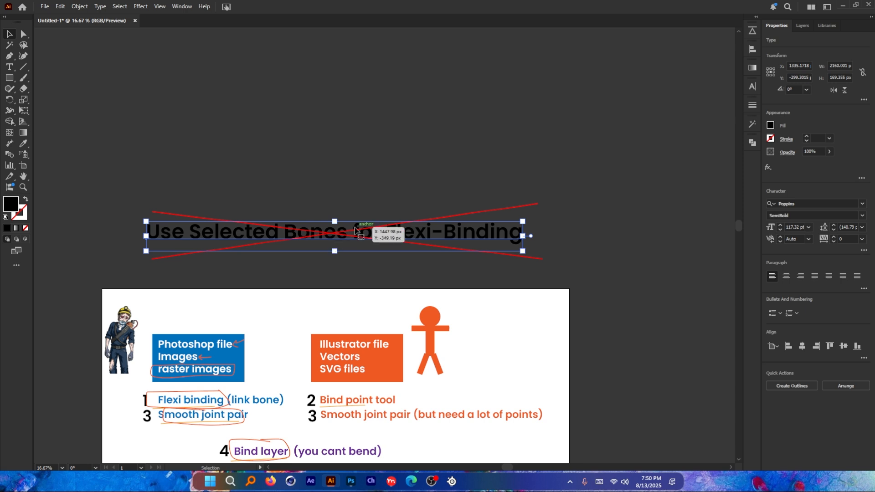
pyautogui.moveTo(269, 238); pyautogui.dragTo(269, 162)
pyautogui.scroll(1, 269, 162)
pyautogui.click(249, 99)
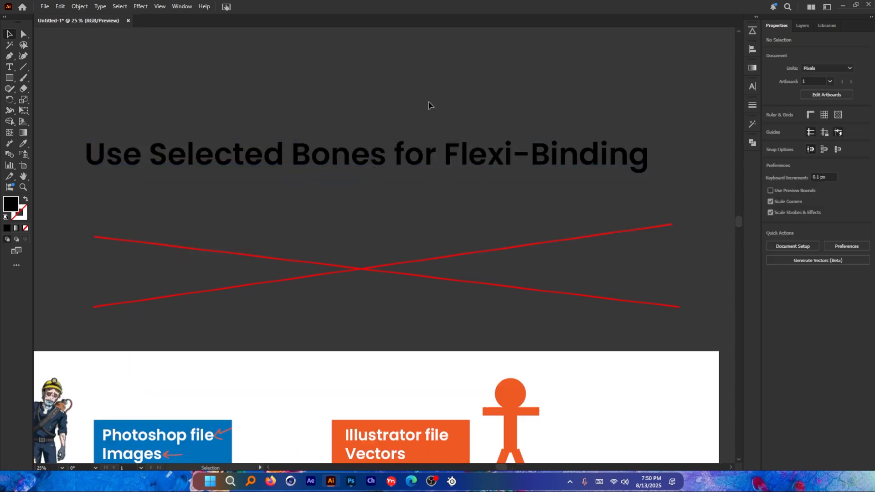
# Step: With the Paintbrush, circle "Selected Bones" and "Flexi-Binding", add an arrow under "Bones", and cross out the heading
pyautogui.press('b')
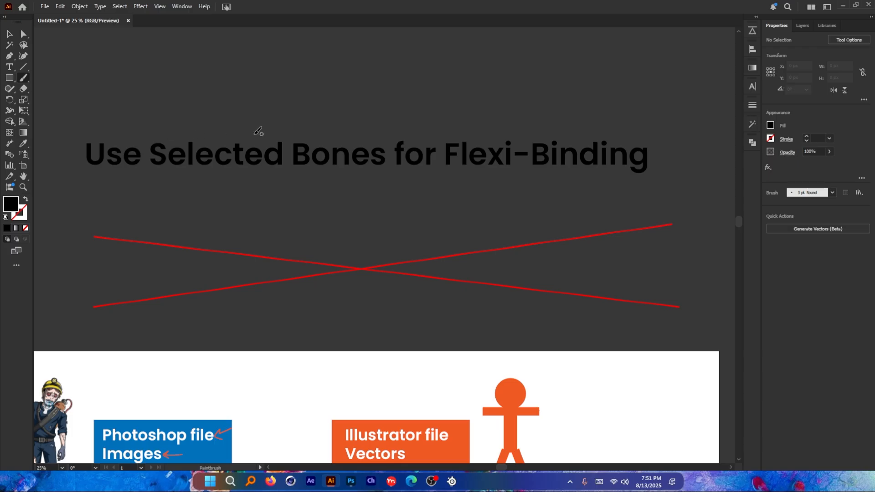
pyautogui.moveTo(263, 135)
pyautogui.mouseDown()
pyautogui.moveTo(144, 143)
pyautogui.moveTo(185, 188)
pyautogui.moveTo(376, 182)
pyautogui.moveTo(384, 163)
pyautogui.moveTo(370, 134)
pyautogui.mouseUp()
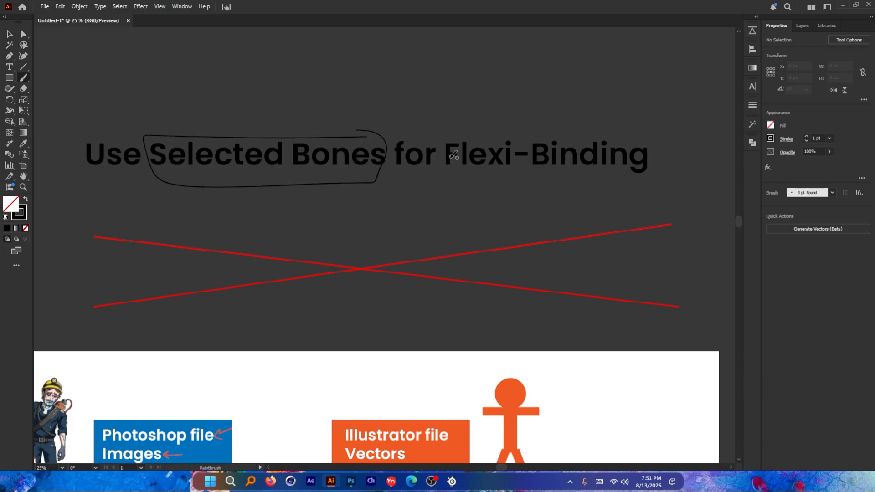
pyautogui.moveTo(447, 160)
pyautogui.mouseDown()
pyautogui.moveTo(563, 176)
pyautogui.moveTo(662, 167)
pyautogui.moveTo(513, 132)
pyautogui.mouseUp()
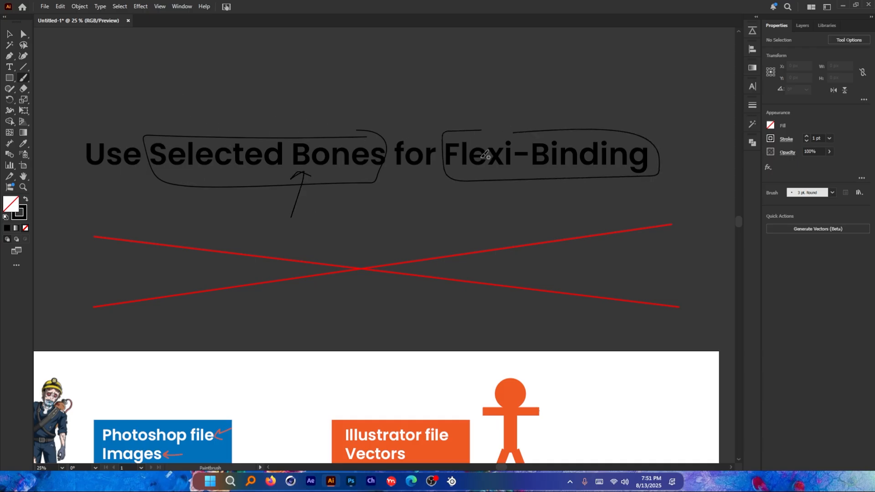
pyautogui.moveTo(268, 137)
pyautogui.mouseDown()
pyautogui.moveTo(356, 179)
pyautogui.moveTo(512, 131)
pyautogui.mouseUp()
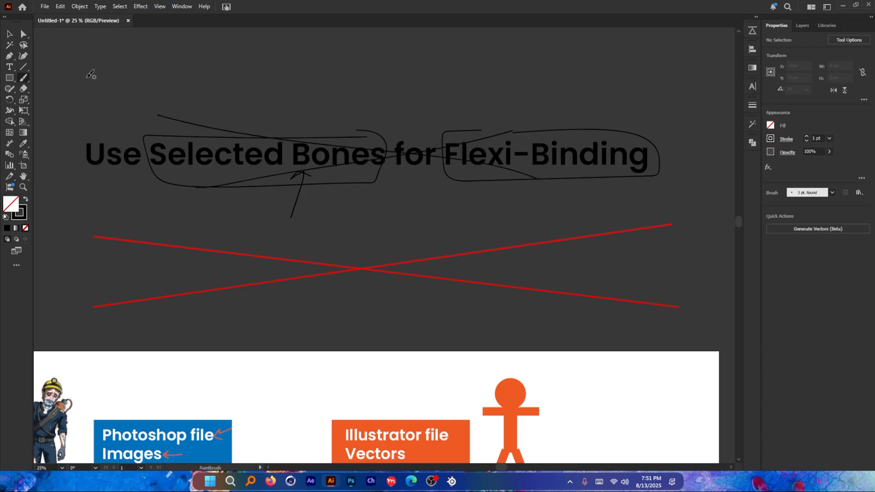
# Step: Review the numbered raster-image binding methods in the notes, especially flexi binding and smooth joint pair
pyautogui.click(10, 33)
pyautogui.scroll(-5, 365, 160)
pyautogui.scroll(2, 253, 272)
pyautogui.scroll(1, 253, 274)
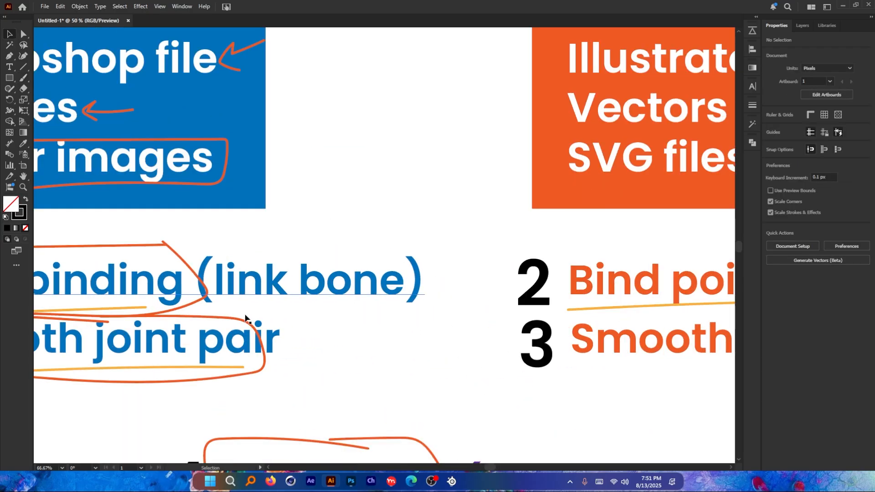
pyautogui.scroll(-3, 331, 299)
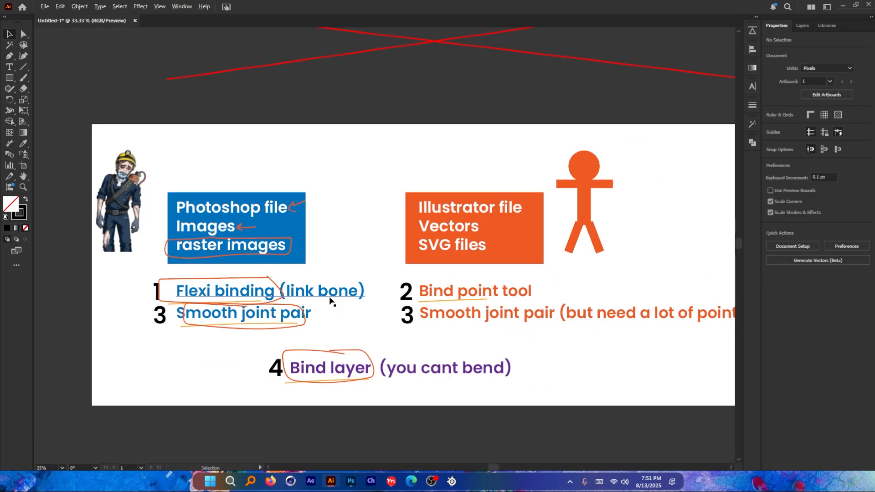
pyautogui.scroll(4, 315, 283)
# Step: Switch to Moho Pro and, at frame 0, link the right-side forearm and upper-arm images (Layer 6 and Layer 5) to their own bones
pyautogui.hotkey('alt', 'Tab')
pyautogui.click(345, 182)
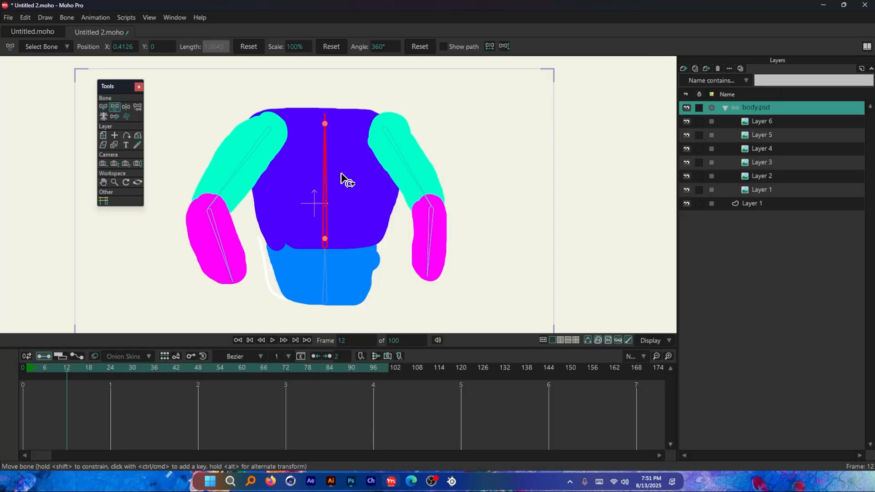
pyautogui.click(23, 368)
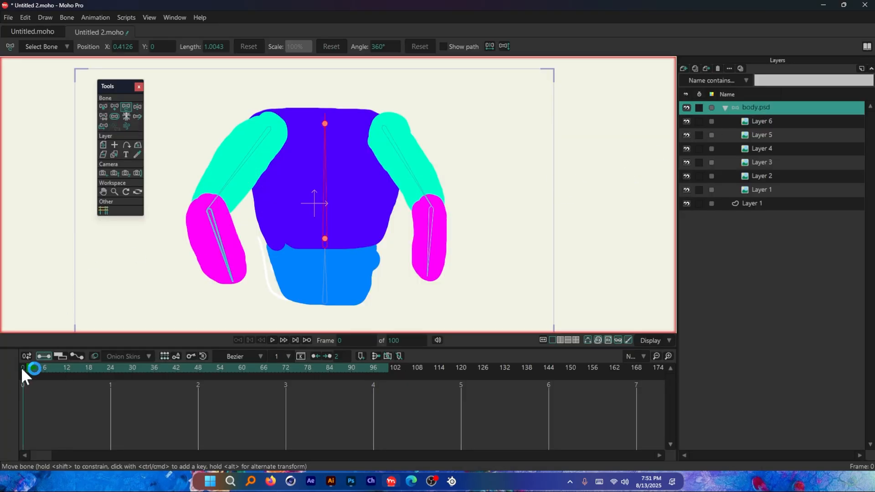
pyautogui.click(103, 107)
pyautogui.click(431, 242)
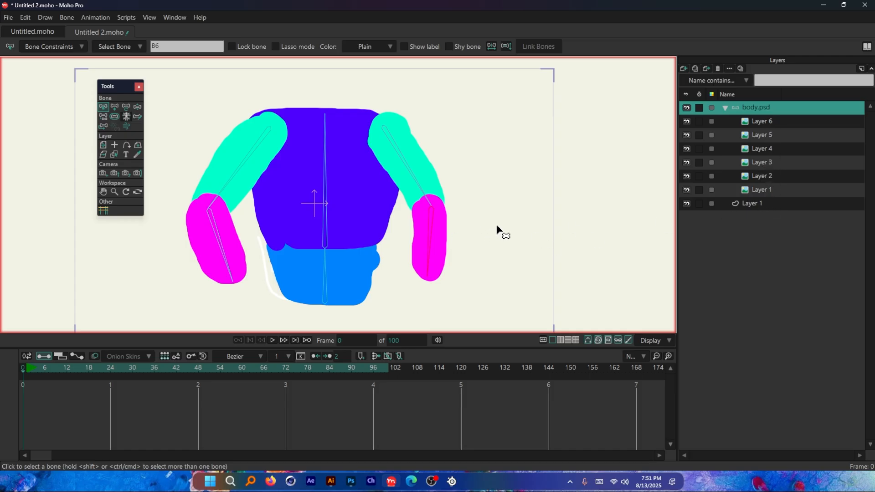
pyautogui.keyDown('ctrl'); pyautogui.keyDown('alt'); pyautogui.click(443, 246); pyautogui.keyUp('alt'); pyautogui.keyUp('ctrl')
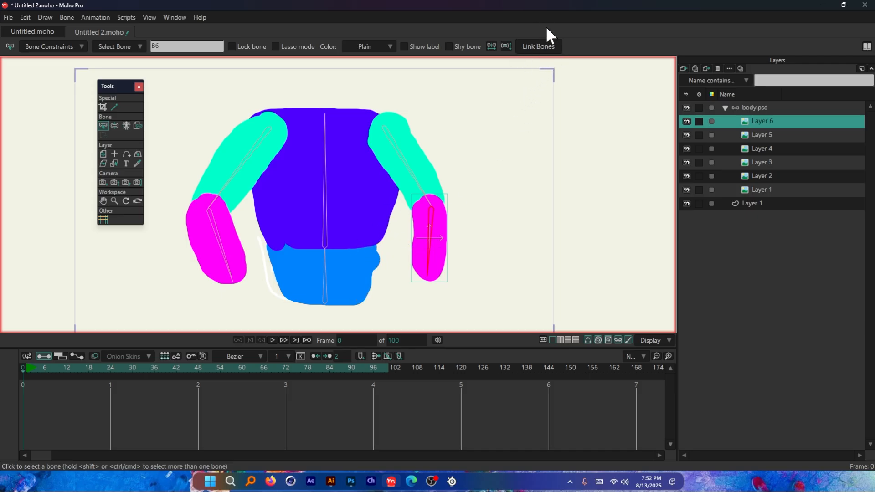
pyautogui.click(397, 152)
pyautogui.click(418, 157)
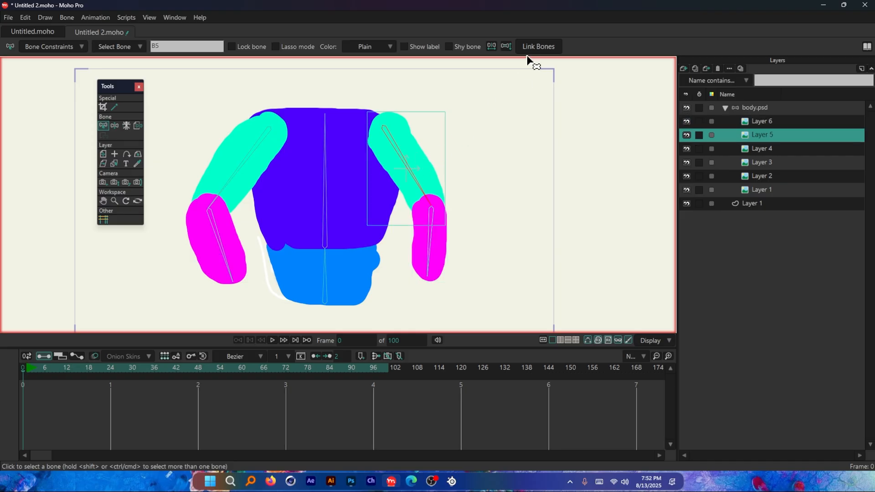
# Step: Link the chest image (Layer 2) and the waist image (Layer 1 in body.psd) to bones B2 and B1
pyautogui.click(328, 178)
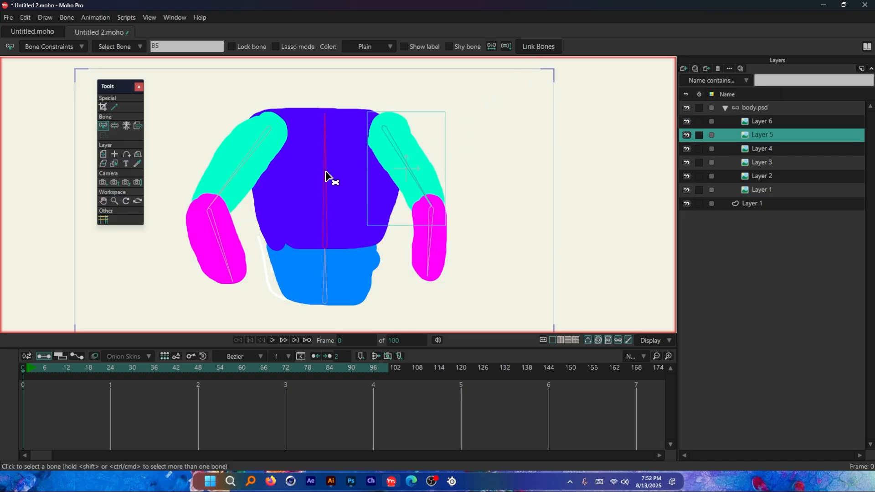
pyautogui.click(348, 178)
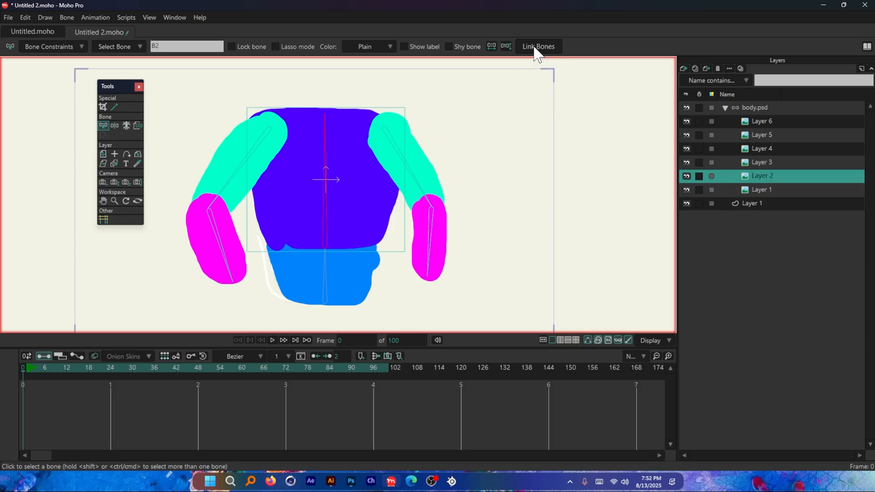
pyautogui.click(327, 288)
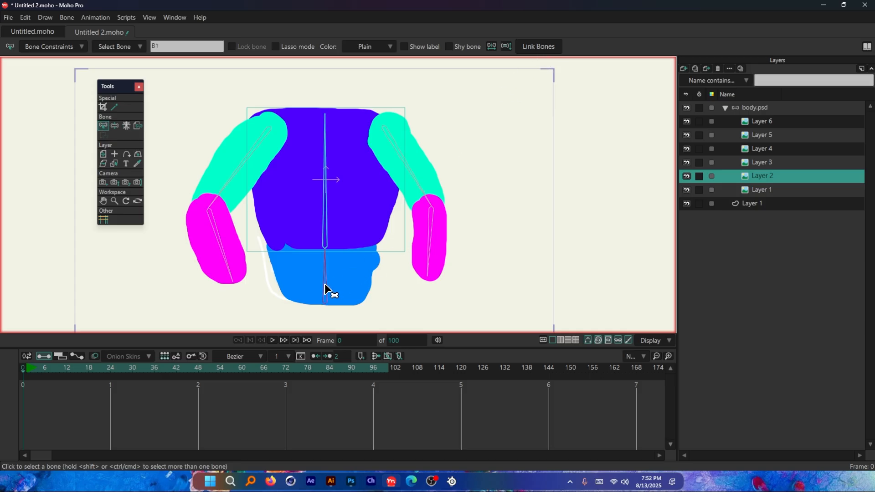
pyautogui.click(355, 283)
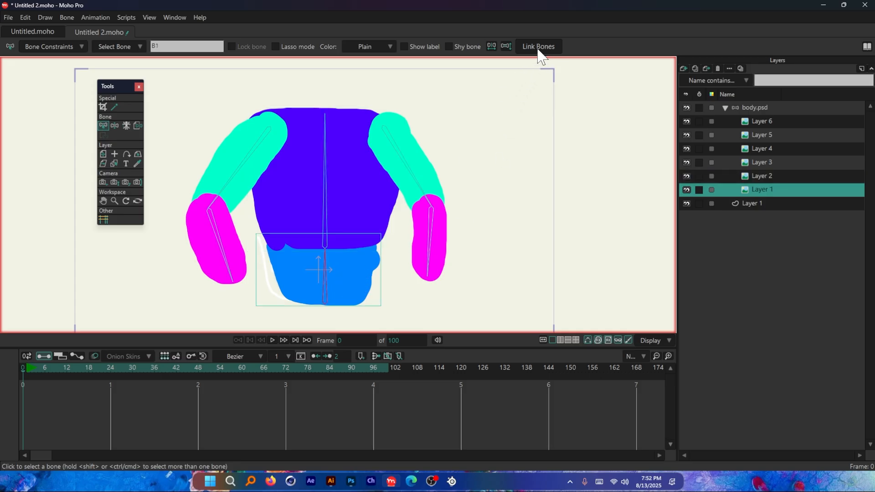
# Step: Link the left-side upper-arm image (Layer 3) and forearm image (Layer 4) to bones B3 and B4
pyautogui.click(240, 145)
pyautogui.click(238, 142)
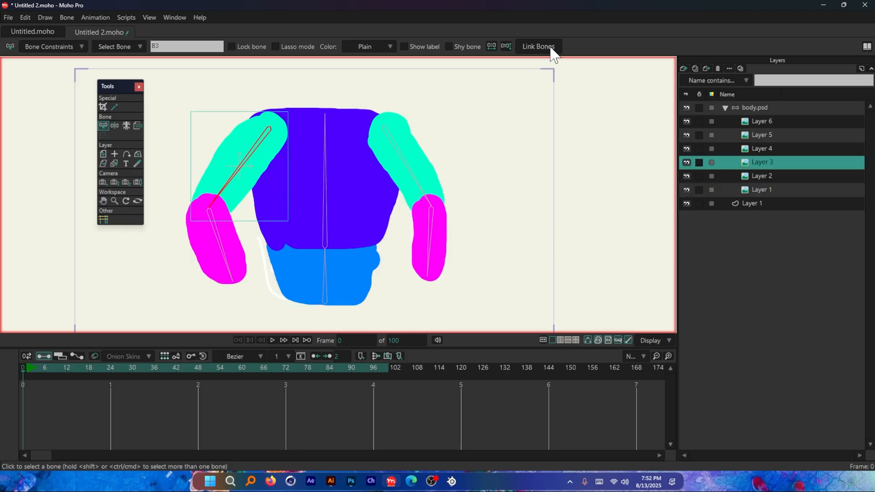
pyautogui.click(236, 255)
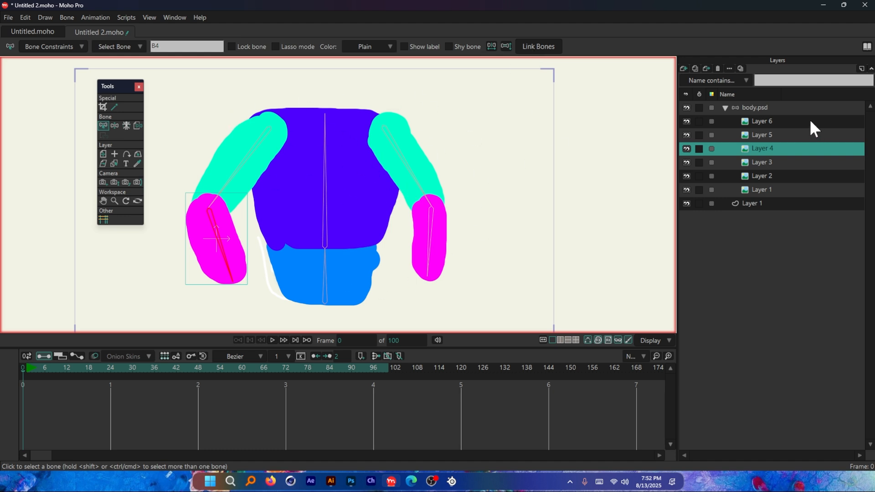
# Step: Test the left-side arm binding at frame 12 by rotating the upper-arm and forearm bones, undoing each rotation
pyautogui.click(770, 108)
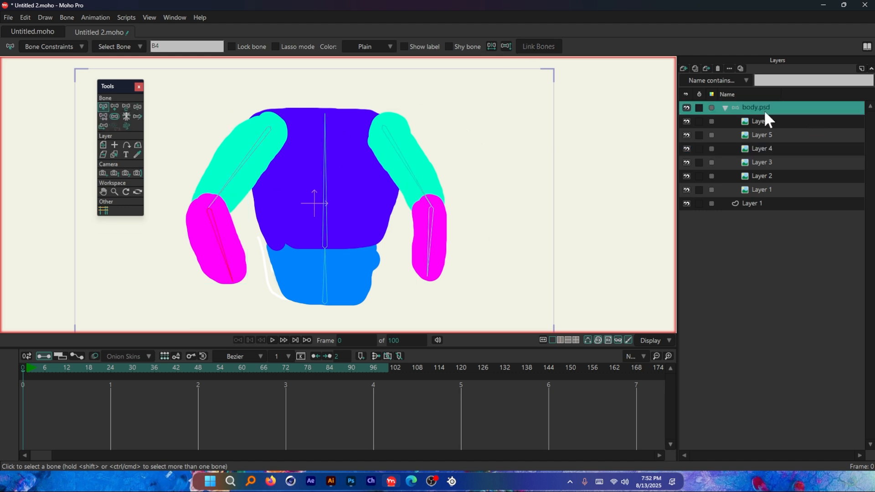
pyautogui.click(67, 369)
pyautogui.click(118, 108)
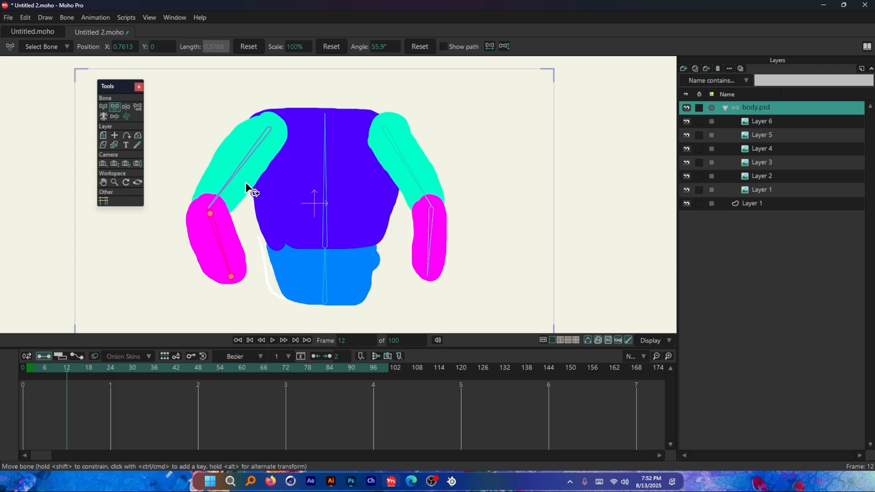
pyautogui.moveTo(238, 179); pyautogui.dragTo(221, 131)
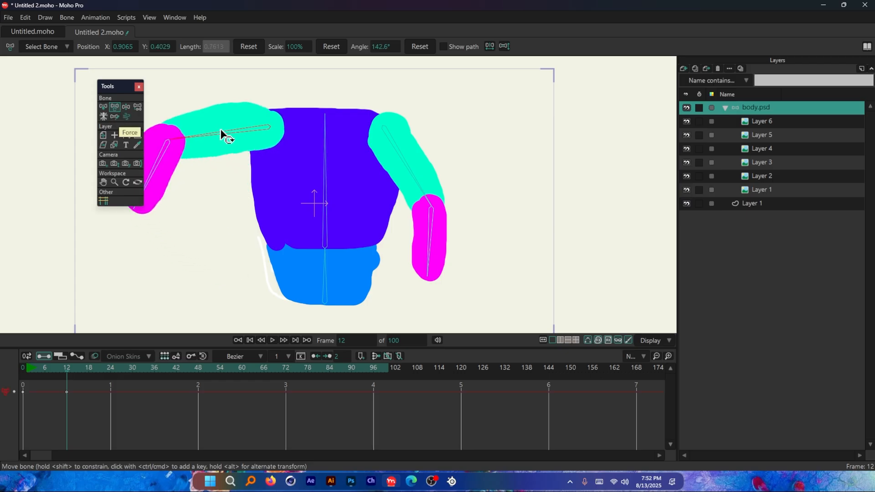
pyautogui.hotkey('ctrl', 'z')
pyautogui.moveTo(228, 253); pyautogui.dragTo(275, 192)
pyautogui.hotkey('ctrl', 'z')
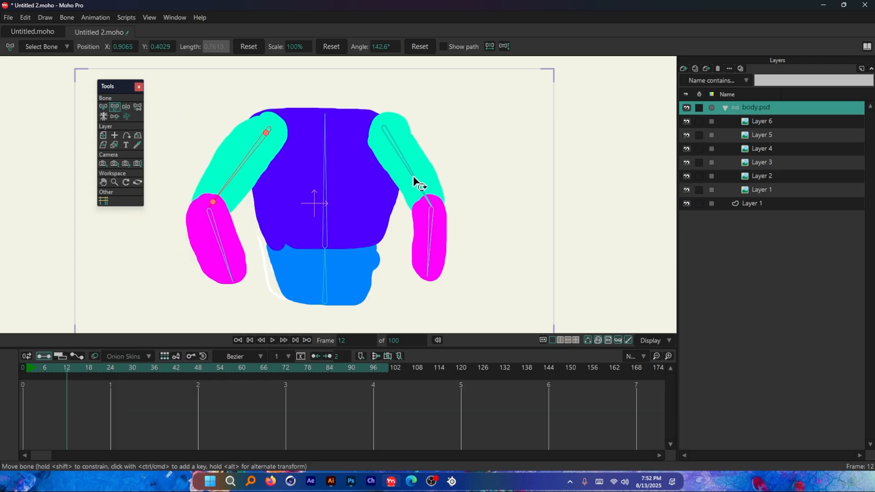
# Step: Try rotating the right-side upper-arm bone outward and inward, undoing each rotation
pyautogui.moveTo(415, 182); pyautogui.dragTo(485, 238)
pyautogui.hotkey('ctrl', 'z')
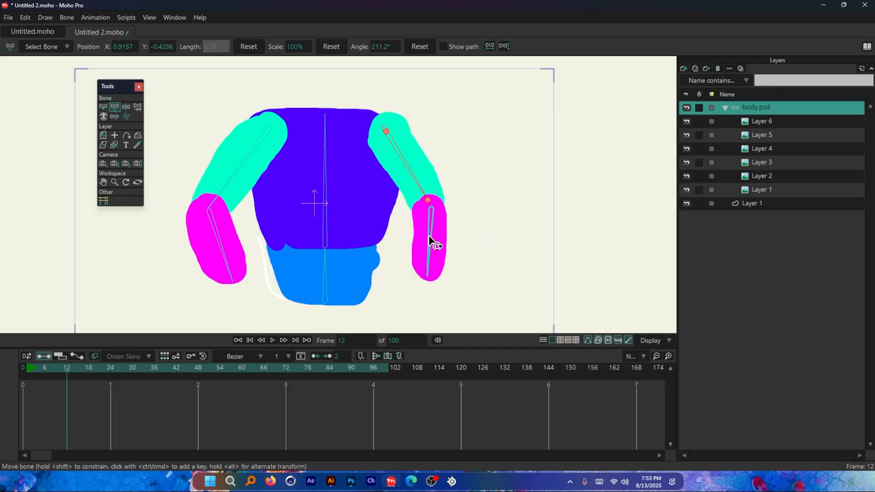
pyautogui.click(410, 172)
pyautogui.moveTo(411, 172); pyautogui.dragTo(358, 176)
pyautogui.hotkey('ctrl', 'z')
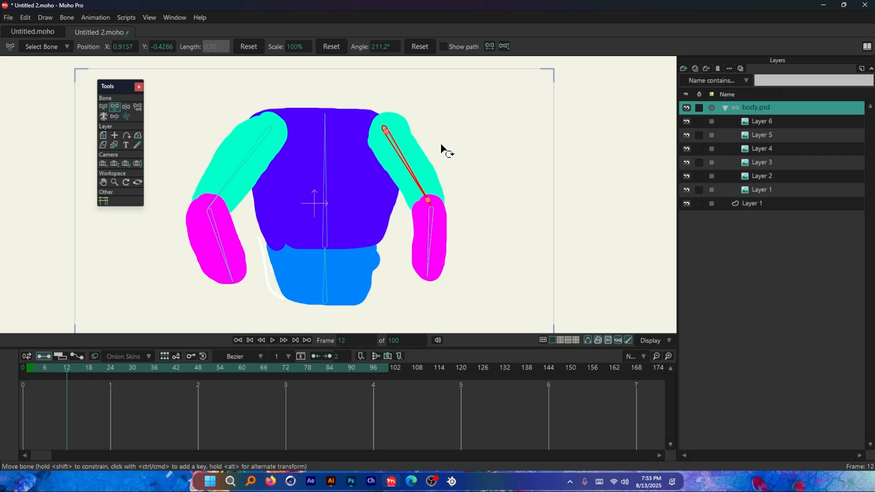
# Step: Switch to Illustrator and review which binding methods suit raster images and which suit vector files
pyautogui.hotkey('alt', 'Tab')
pyautogui.scroll(-2, 386, 216)
pyautogui.scroll(2, 277, 243)
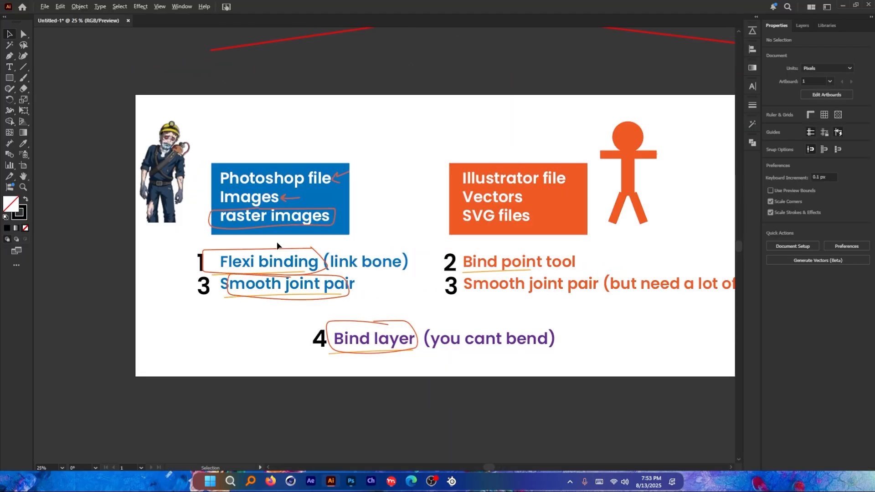
pyautogui.scroll(1, 277, 246)
pyautogui.scroll(1, 287, 271)
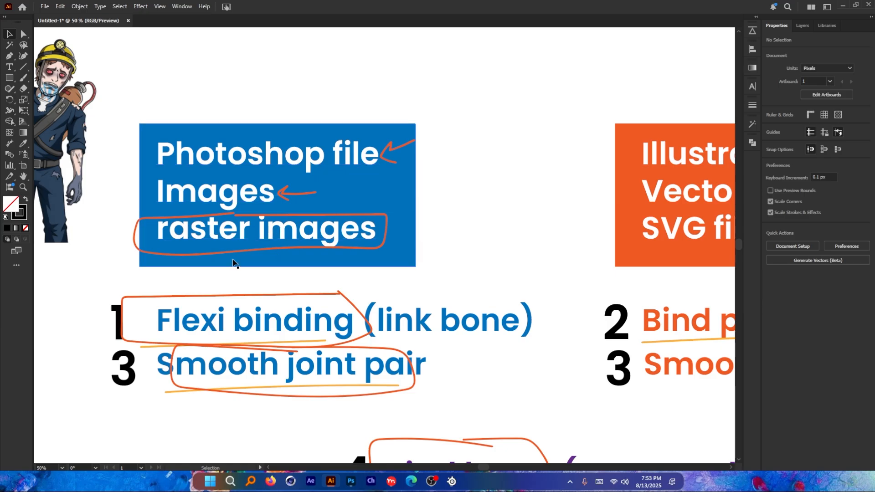
pyautogui.scroll(-1, 258, 318)
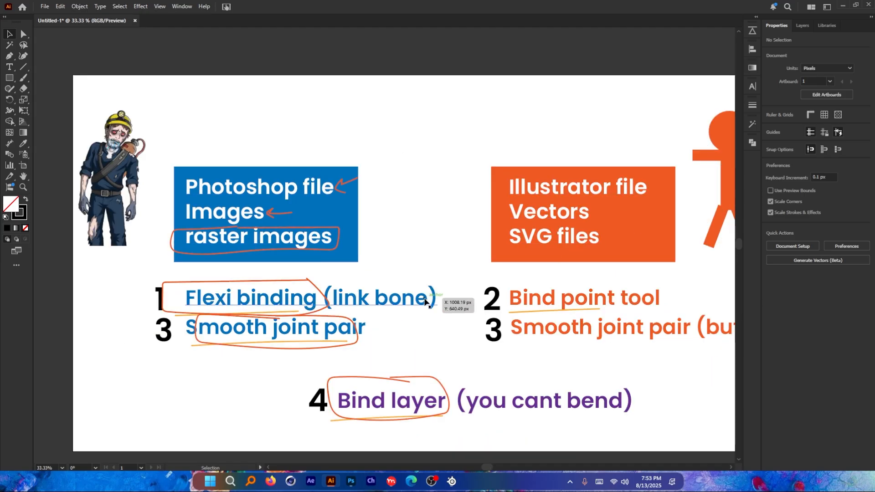
pyautogui.scroll(-1, 179, 260)
pyautogui.scroll(2, 564, 270)
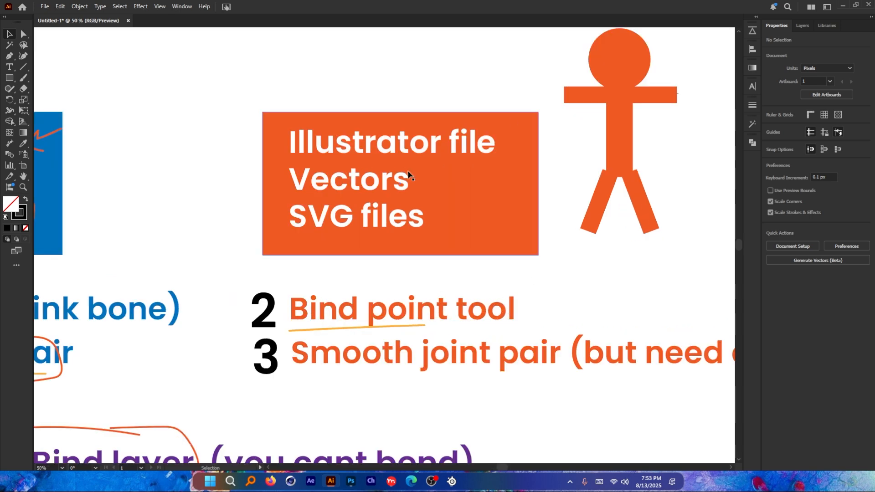
pyautogui.scroll(-1, 469, 278)
pyautogui.scroll(-1, 510, 271)
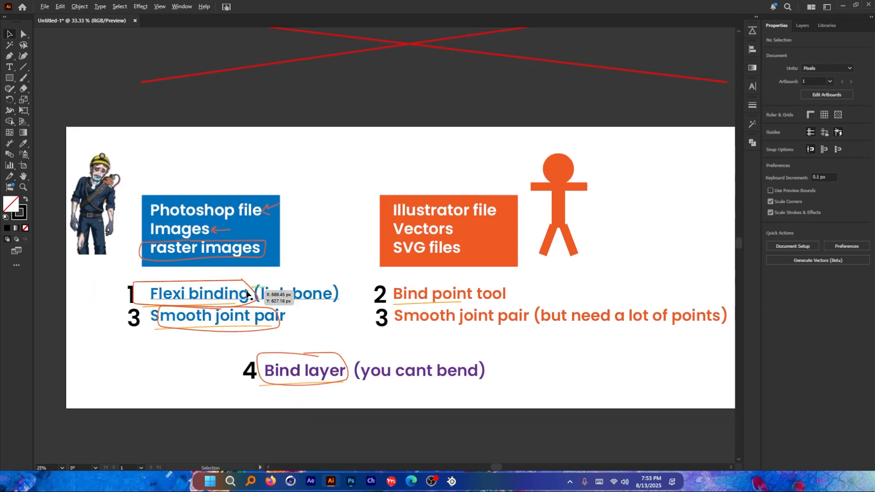
pyautogui.scroll(2, 133, 288)
pyautogui.scroll(-1, 134, 288)
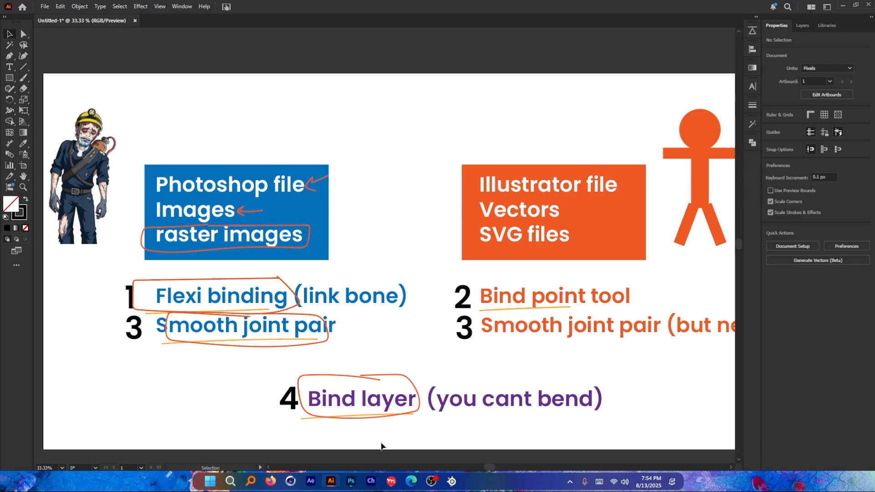
# Step: Switch to Moho Pro and import the "smooth joint" Photoshop file from the "5 - Bind methods" folder
pyautogui.hotkey('alt', 'Tab')
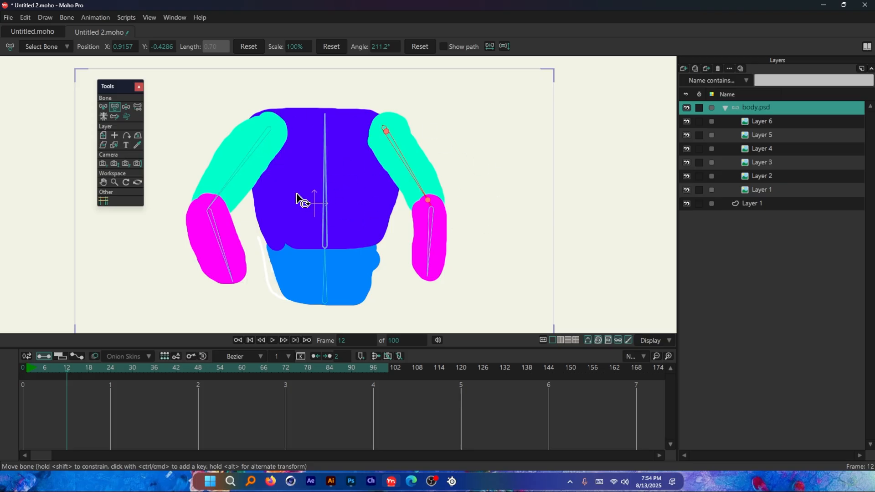
pyautogui.click(8, 17)
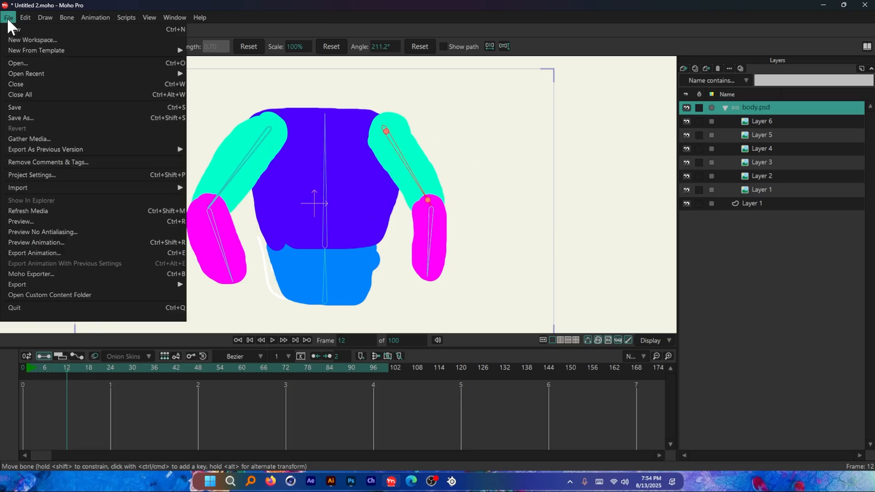
pyautogui.moveTo(86, 187)
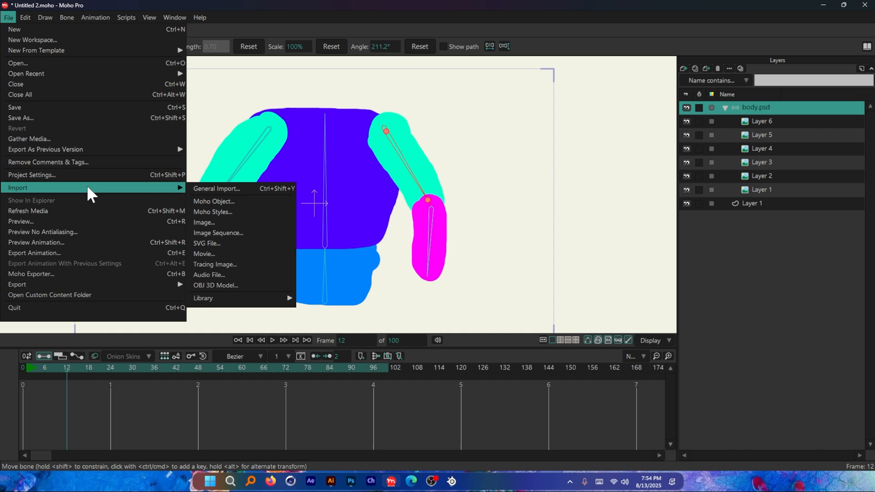
pyautogui.click(220, 188)
pyautogui.click(228, 230)
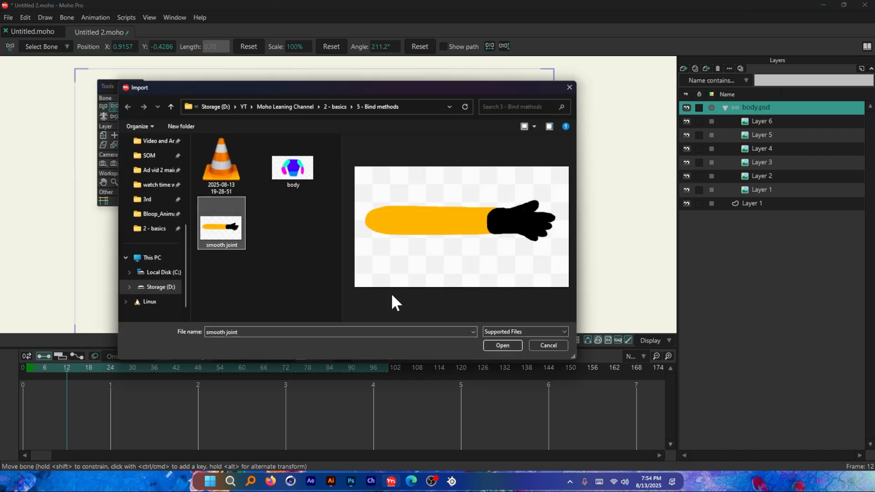
pyautogui.click(501, 345)
pyautogui.click(383, 198)
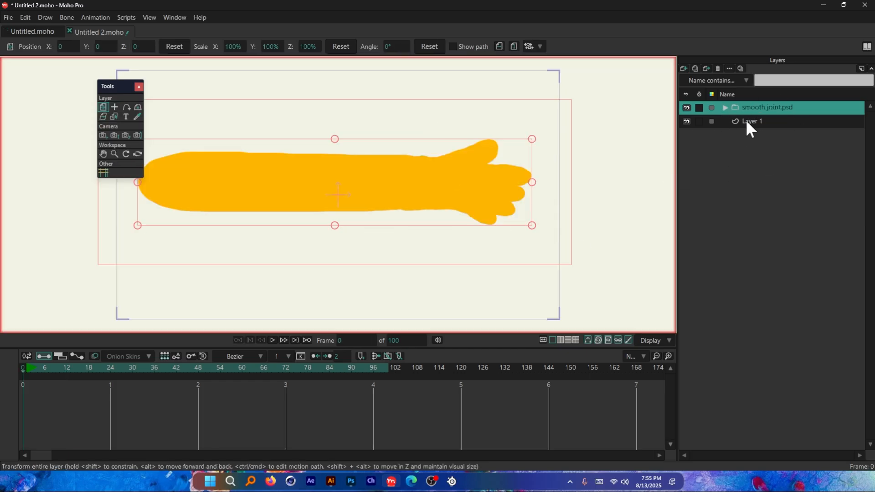
# Step: Expand the smooth joint.psd group and move the hand and arm layers out of the nested Smooth joint group
pyautogui.click(725, 107)
pyautogui.click(735, 121)
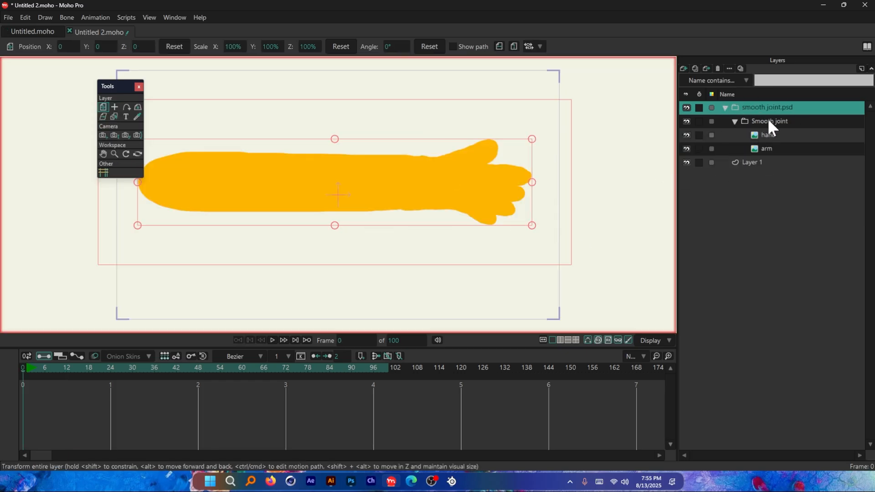
pyautogui.click(775, 121)
pyautogui.click(770, 135)
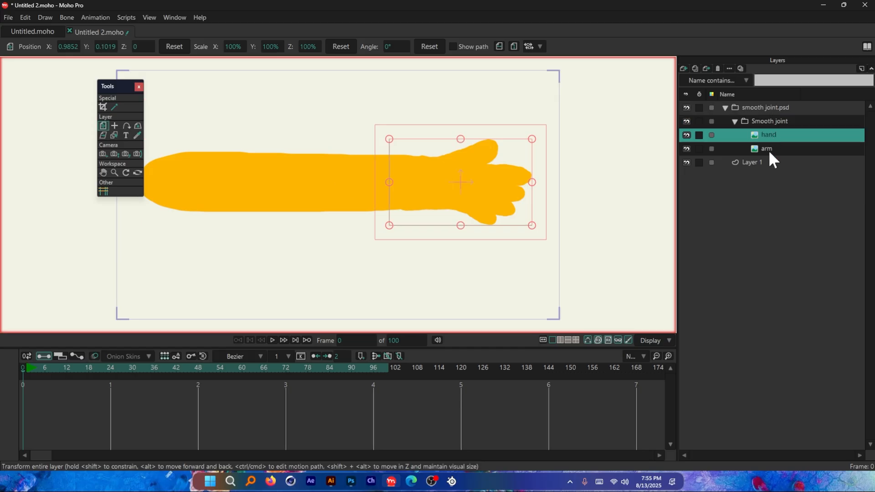
pyautogui.keyDown('ctrl'); pyautogui.click(768, 148); pyautogui.keyUp('ctrl')
pyautogui.moveTo(776, 132); pyautogui.dragTo(778, 116)
# Step: Delete the emptied Smooth joint group and the unused vector layer Layer 1
pyautogui.click(766, 145)
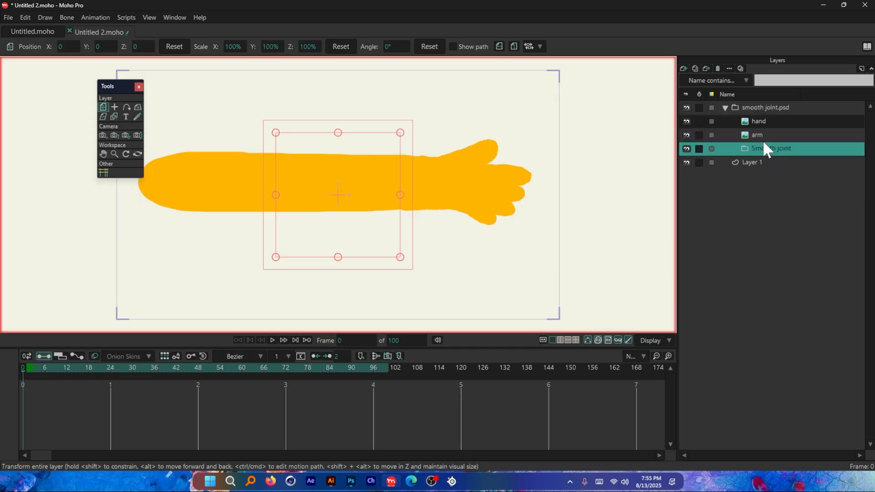
pyautogui.click(717, 68)
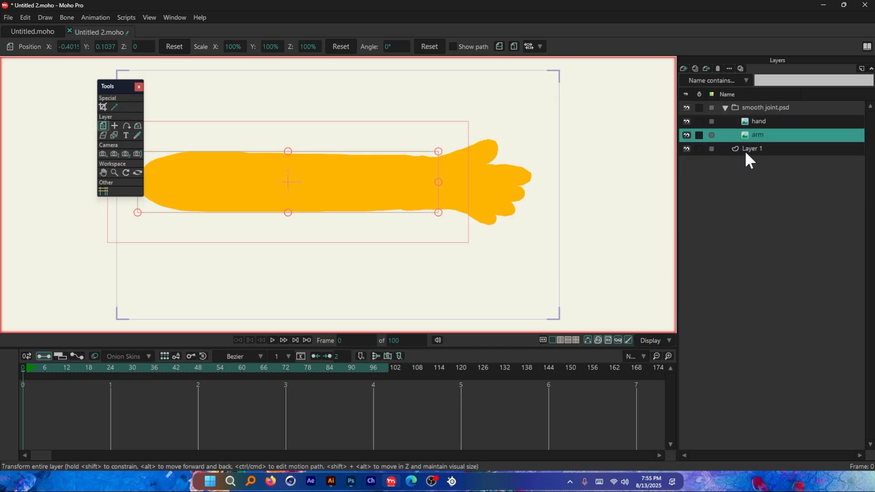
pyautogui.click(753, 150)
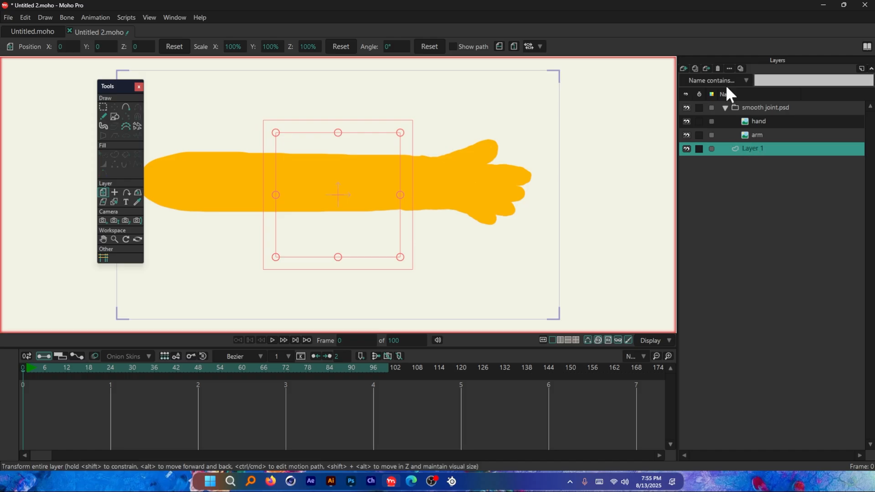
pyautogui.click(718, 68)
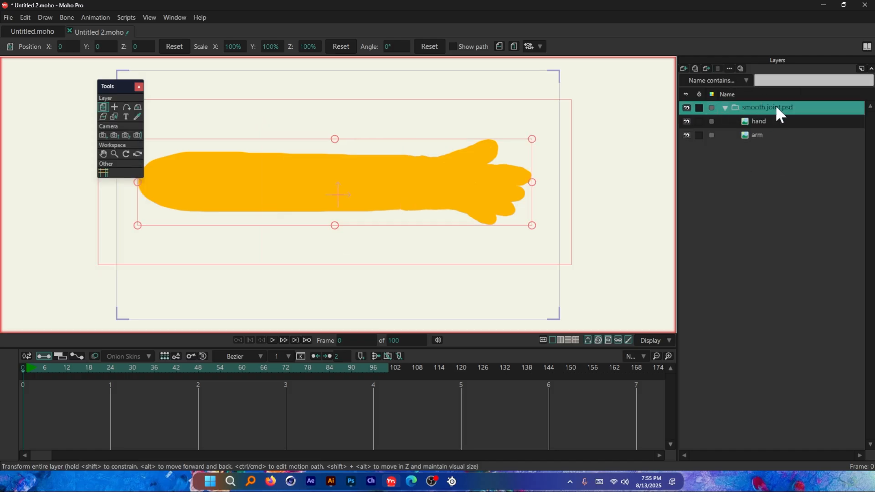
# Step: Inspect the hand and arm layers by selecting each and toggling the arm layer's visibility off and on
pyautogui.click(753, 123)
pyautogui.click(756, 133)
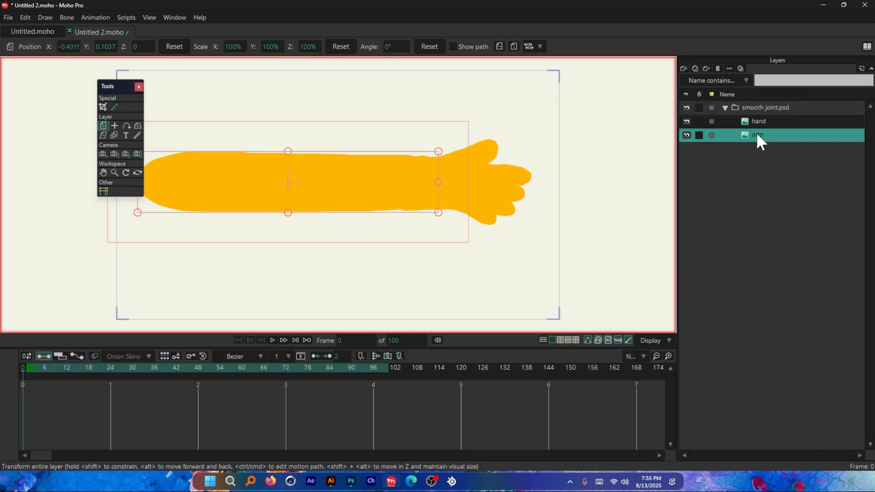
pyautogui.click(760, 121)
pyautogui.click(688, 132)
pyautogui.click(688, 132)
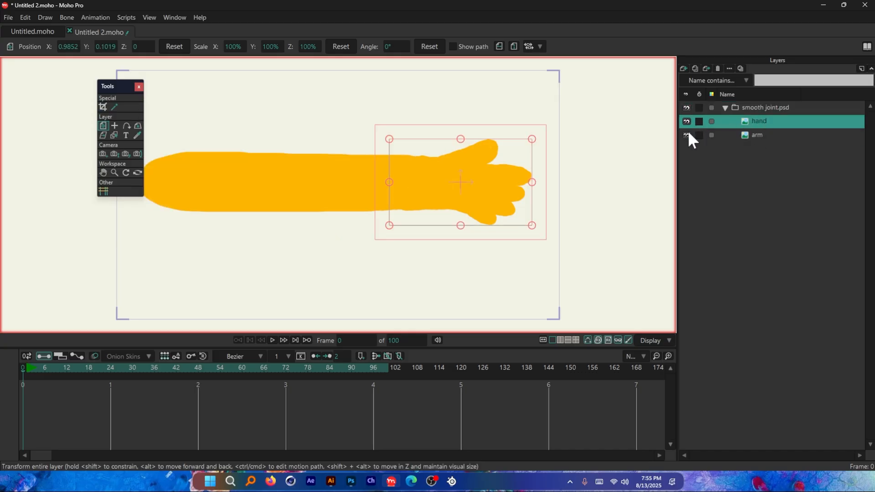
# Step: Hide and reshow the arm and hand layers one at a time to check which artwork each contains
pyautogui.click(688, 132)
pyautogui.click(688, 131)
pyautogui.click(687, 120)
pyautogui.click(687, 121)
# Step: Convert the smooth joint.psd group to a bone layer and activate the Add Bone tool
pyautogui.click(773, 107)
pyautogui.rightClick(776, 109)
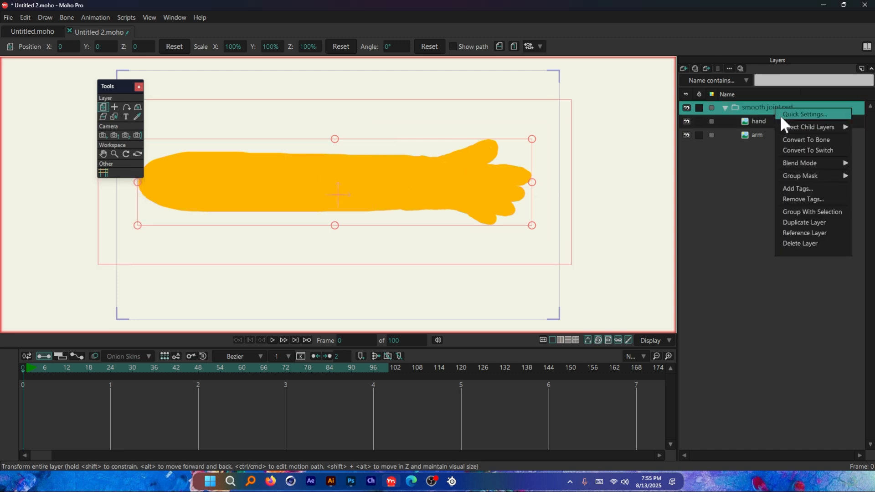
pyautogui.click(816, 140)
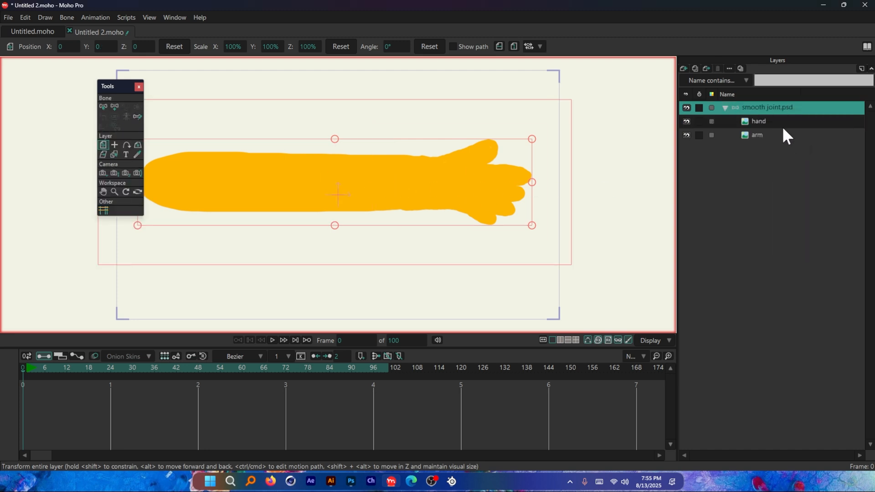
pyautogui.click(113, 106)
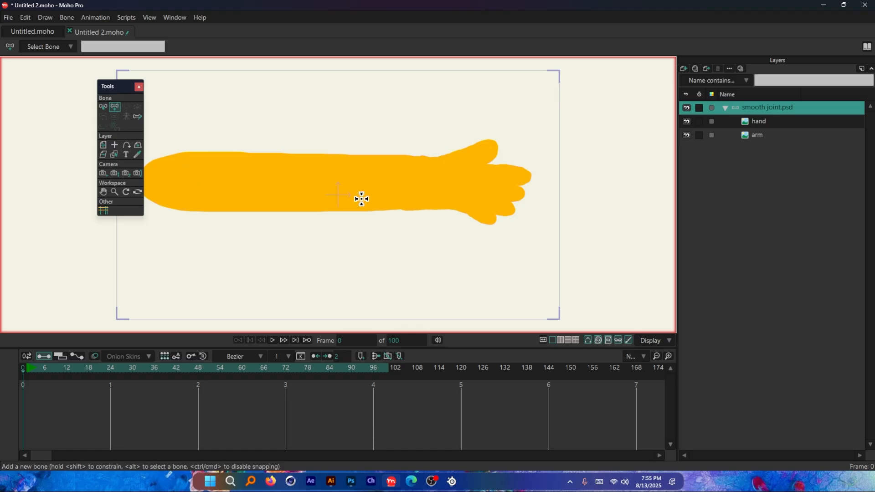
pyautogui.scroll(-1, 362, 199)
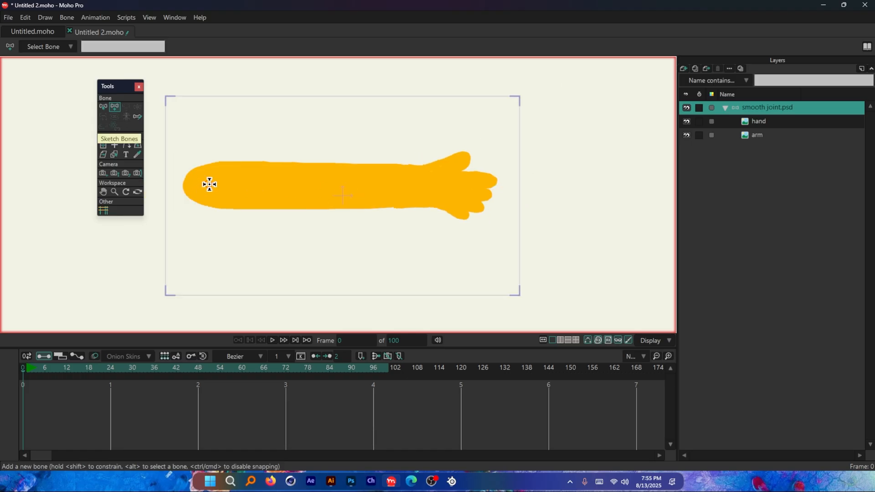
pyautogui.moveTo(209, 184); pyautogui.dragTo(319, 188)
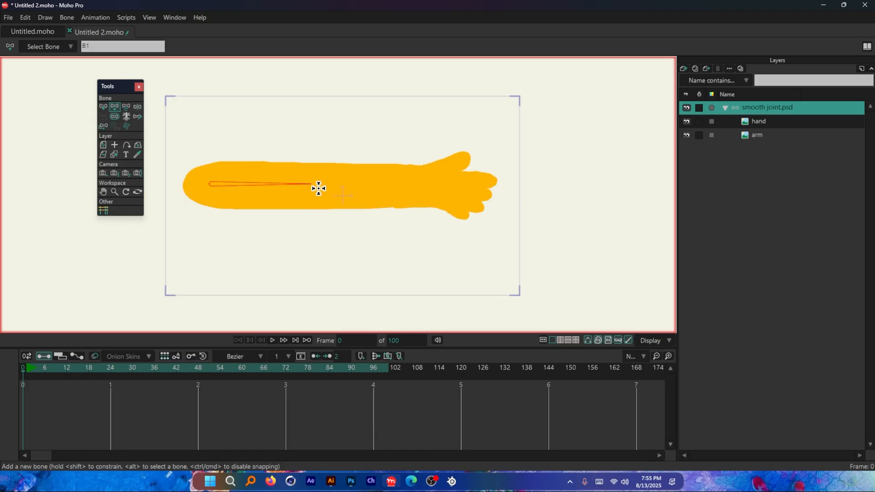
pyautogui.scroll(1, 319, 188)
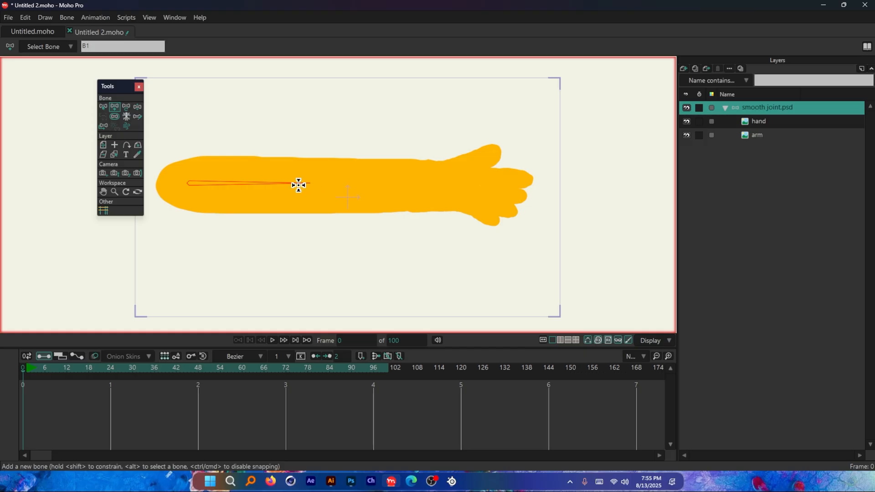
pyautogui.hotkey('ctrl', 'z')
pyautogui.moveTo(188, 184); pyautogui.dragTo(282, 182)
pyautogui.hotkey('ctrl', 'z')
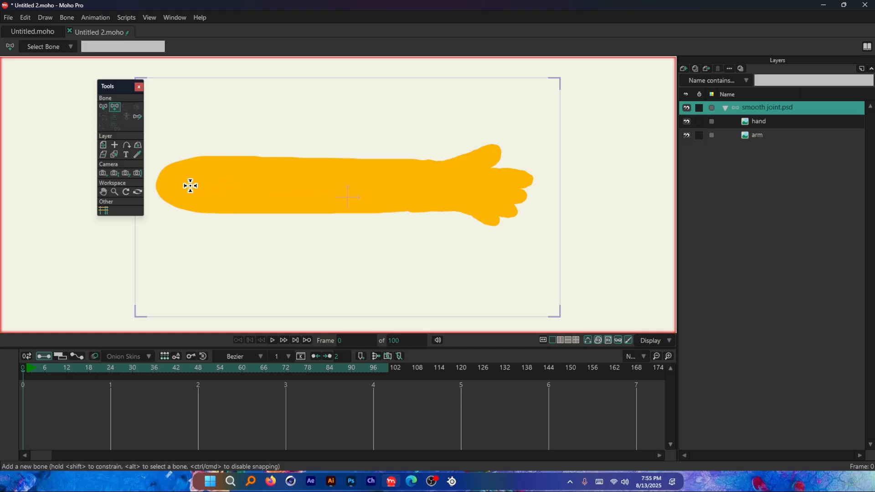
# Step: Draw a chain of bones from shoulder to fingers, and undo the last two so only the upper-arm bone remains
pyautogui.moveTo(192, 184); pyautogui.dragTo(523, 186)
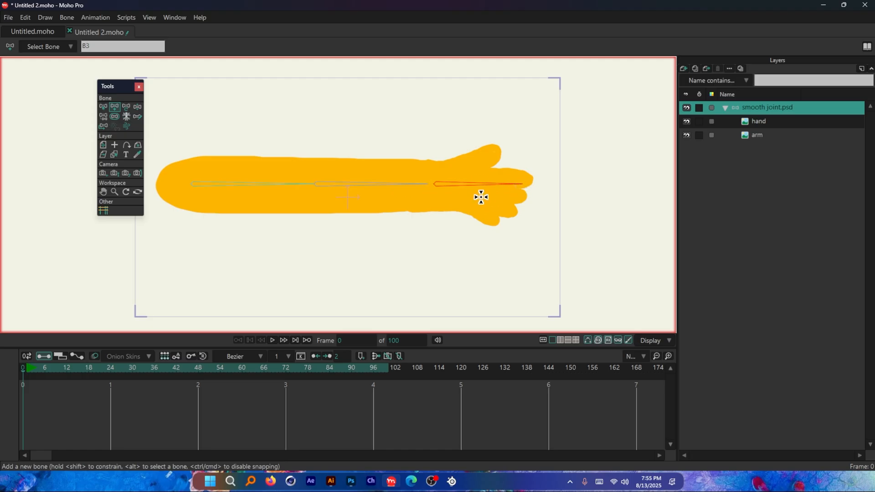
pyautogui.scroll(2, 461, 190)
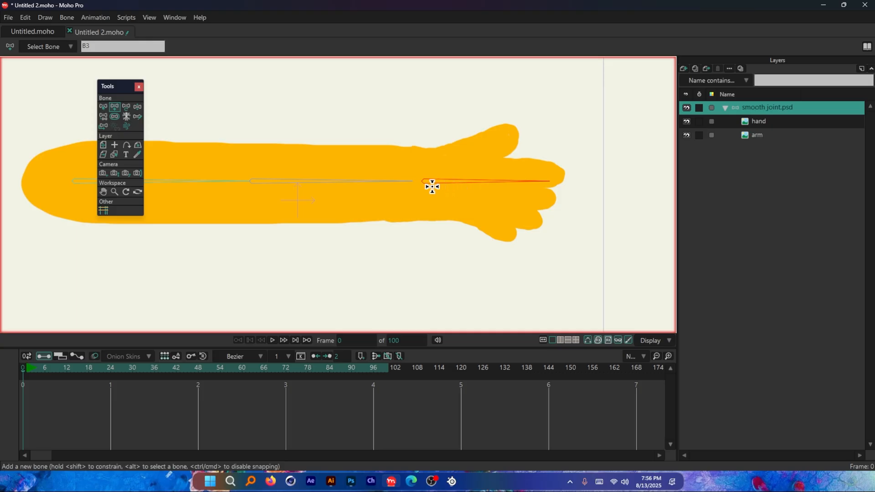
pyautogui.hotkey('ctrl', 'z')
pyautogui.hotkey('ctrl', 'z')
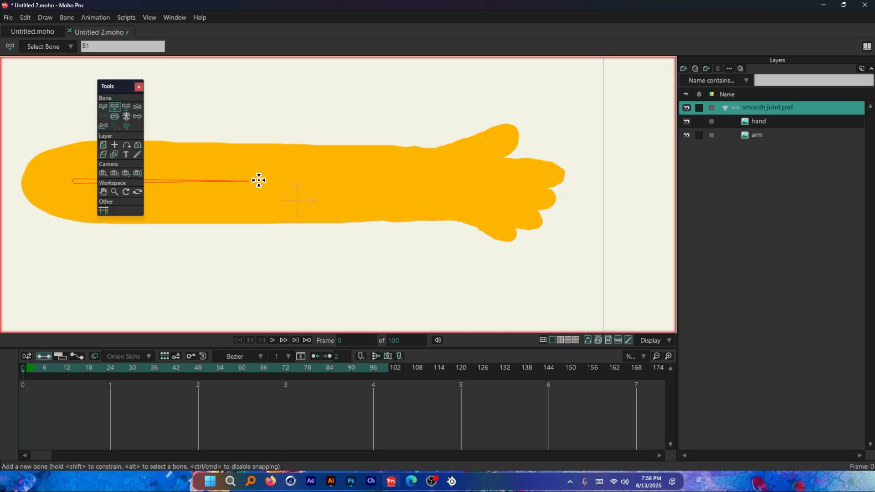
# Step: With the arm layer hidden, add a forearm bone ending inside the hand's base and a hand bone reaching the fingers, and show the arm again
pyautogui.click(687, 121)
pyautogui.click(687, 121)
pyautogui.click(687, 135)
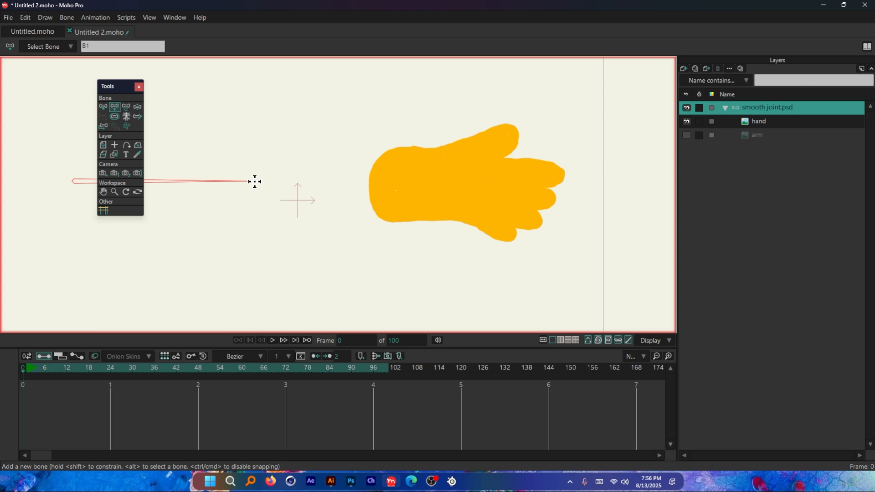
pyautogui.moveTo(255, 182); pyautogui.dragTo(552, 186)
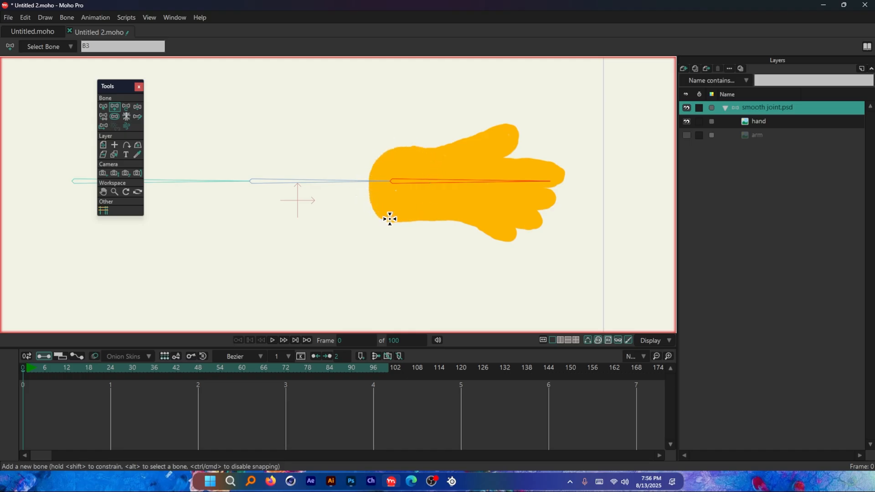
pyautogui.click(686, 135)
pyautogui.scroll(-2, 567, 192)
pyautogui.scroll(2, 422, 174)
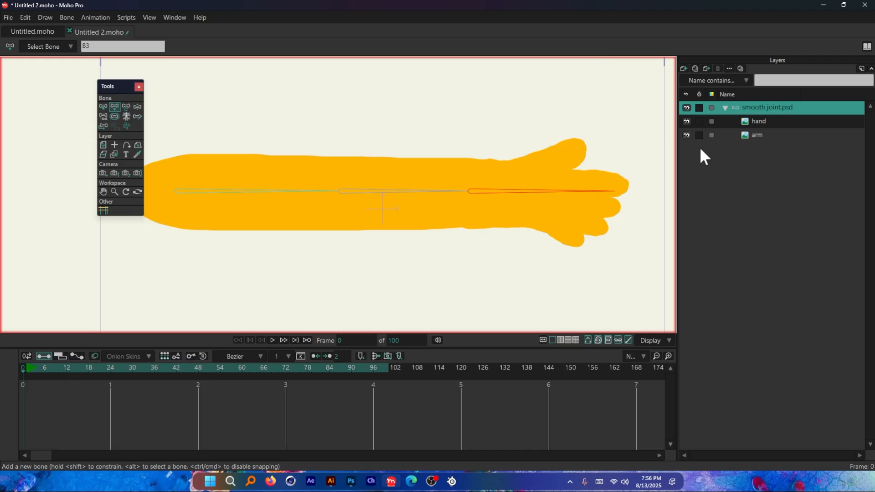
# Step: Try bending the forearm bone upward at frame 12 with Transform Bone, and undo the pose changes
pyautogui.click(67, 370)
pyautogui.click(113, 108)
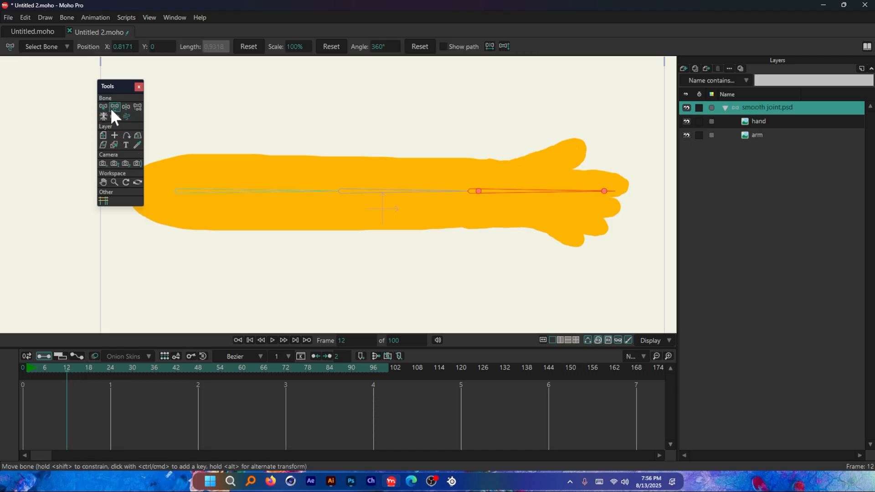
pyautogui.moveTo(419, 191); pyautogui.dragTo(376, 140)
pyautogui.scroll(-2, 356, 259)
pyautogui.moveTo(374, 178); pyautogui.dragTo(319, 172)
pyautogui.hotkey('ctrl', 'z')
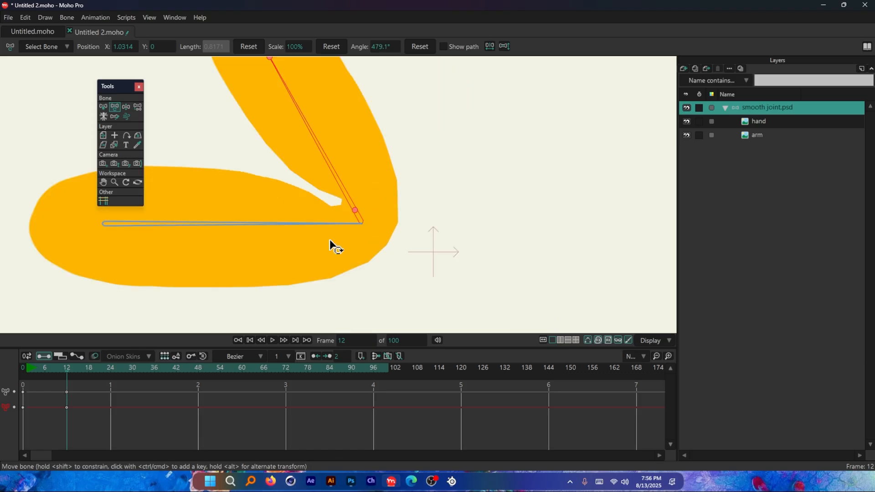
pyautogui.scroll(-5, 329, 241)
pyautogui.hotkey('ctrl', 'z')
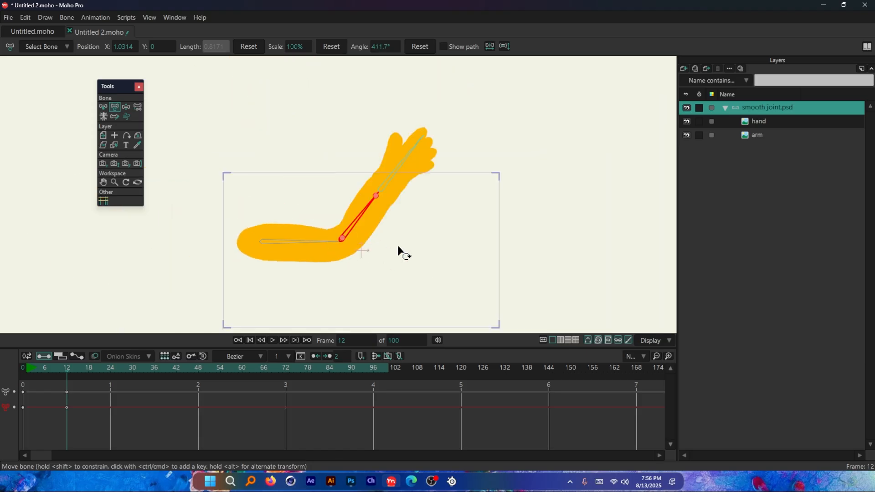
pyautogui.hotkey('ctrl', 'z')
# Step: Try rotating the hand bone at the wrist and the forearm bone at the elbow, undoing each rotation
pyautogui.scroll(2, 431, 250)
pyautogui.moveTo(437, 239); pyautogui.dragTo(385, 182)
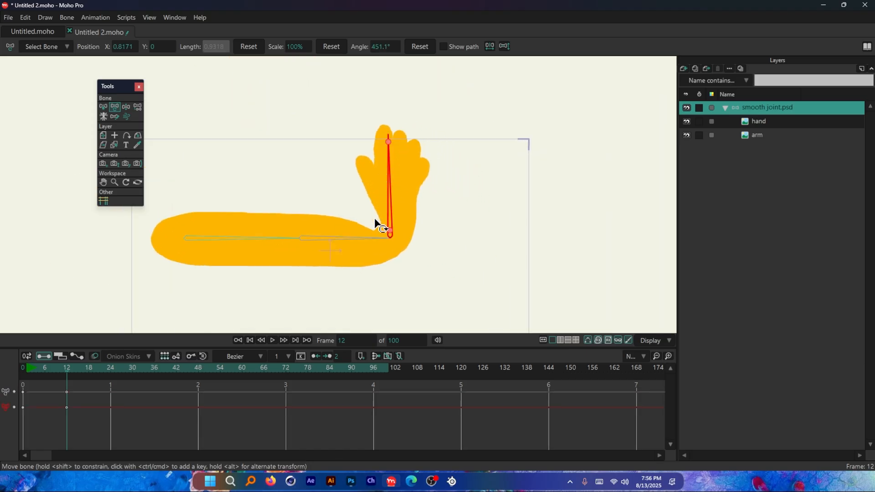
pyautogui.hotkey('ctrl', 'z')
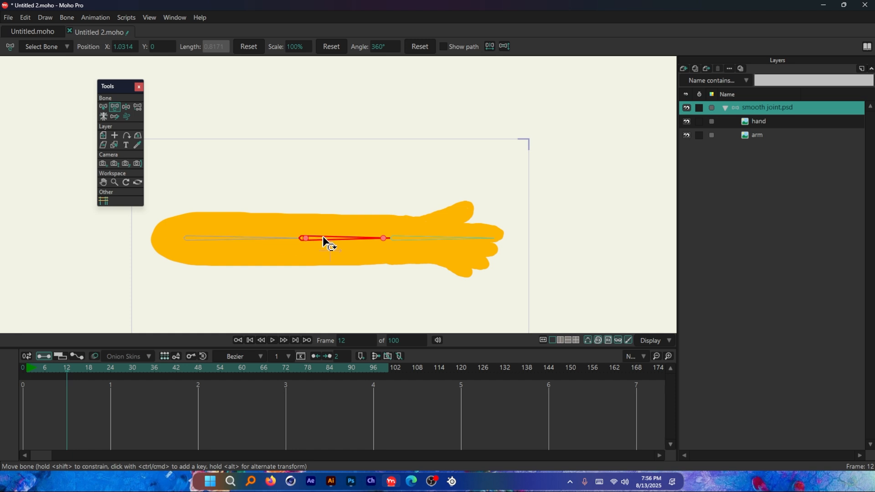
pyautogui.moveTo(328, 242); pyautogui.dragTo(267, 186)
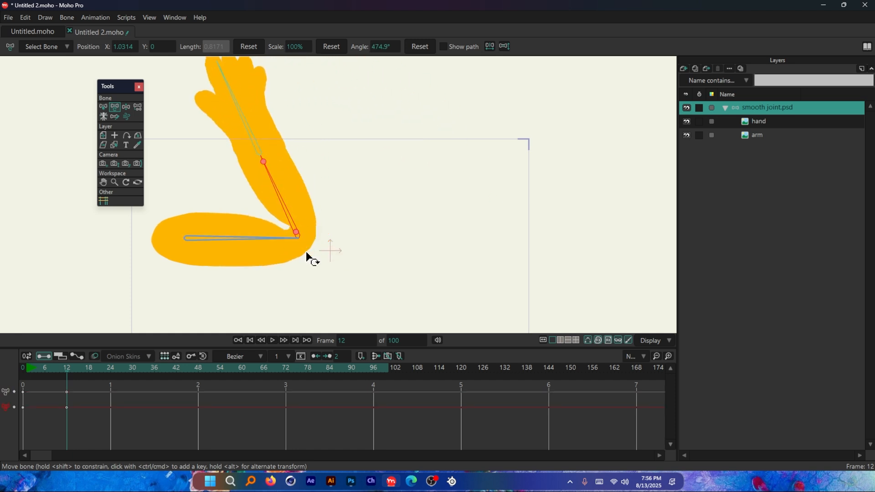
pyautogui.hotkey('ctrl', 'z')
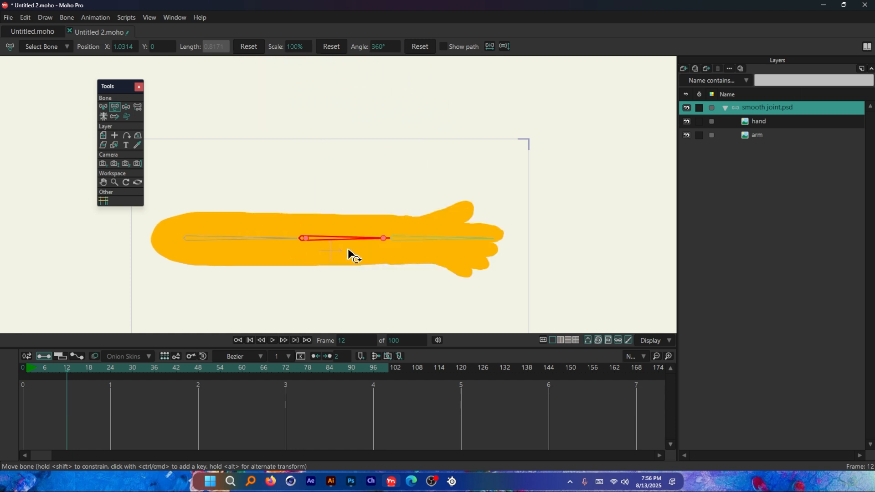
pyautogui.moveTo(354, 254); pyautogui.dragTo(297, 270)
pyautogui.hotkey('ctrl', 'z')
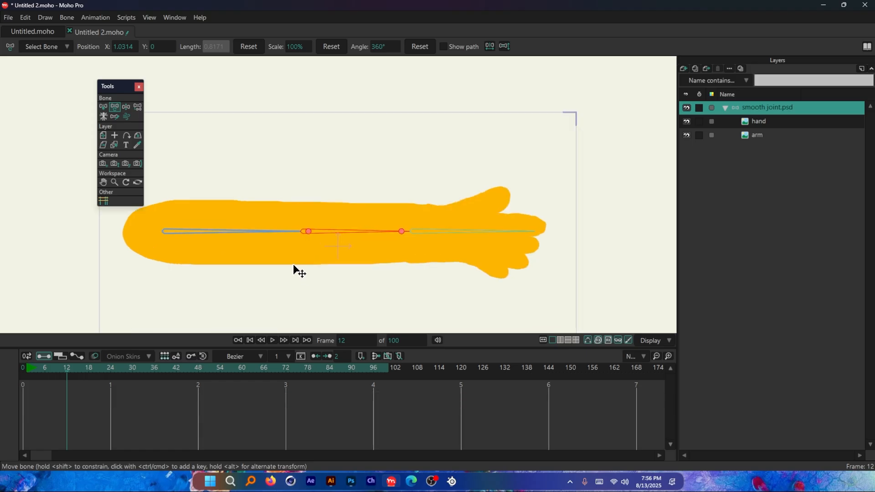
# Step: Switch to Illustrator to review the smooth joint pair entry in the bind methods list, and return to Moho Pro
pyautogui.hotkey('alt', 'Tab')
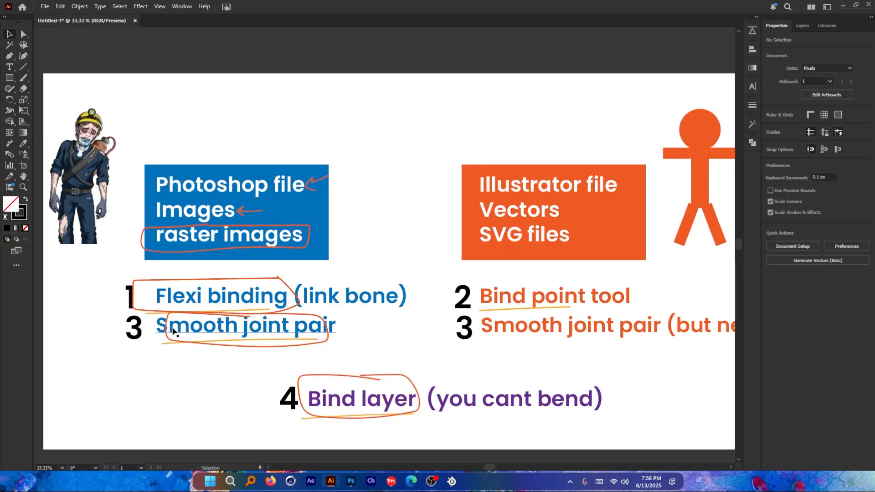
pyautogui.hotkey('alt', 'Tab')
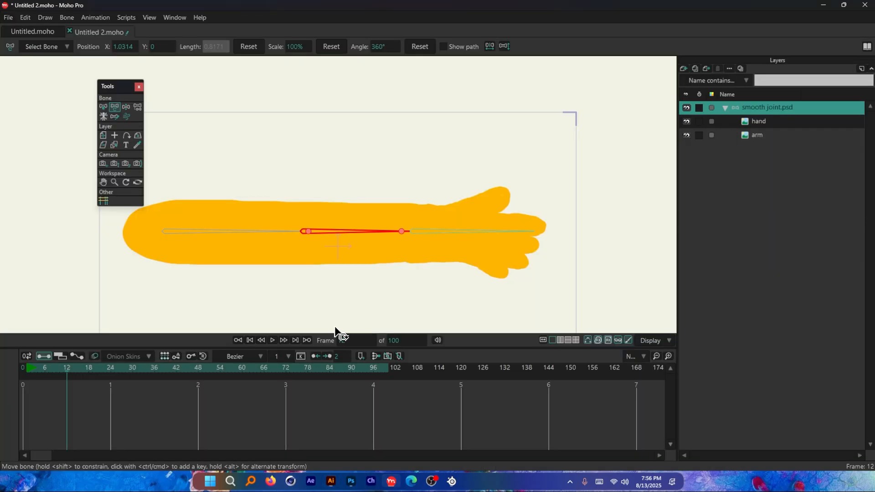
# Step: Select the upper-arm and forearm bones together and link them to the arm layer
pyautogui.scroll(1, 387, 225)
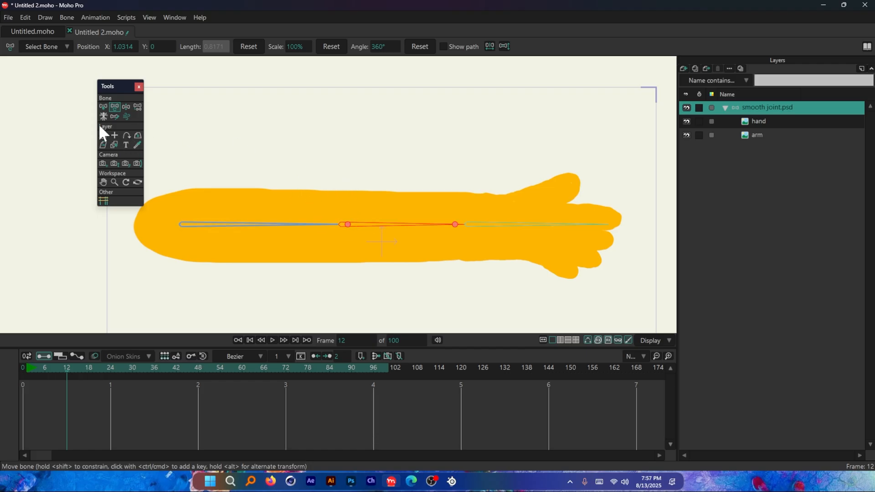
pyautogui.click(103, 107)
pyautogui.moveTo(287, 175); pyautogui.dragTo(395, 251)
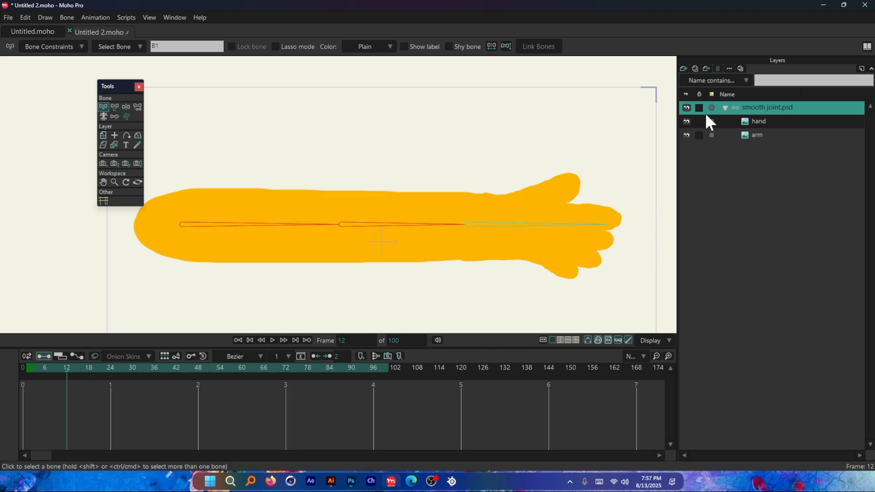
pyautogui.click(753, 121)
pyautogui.click(758, 134)
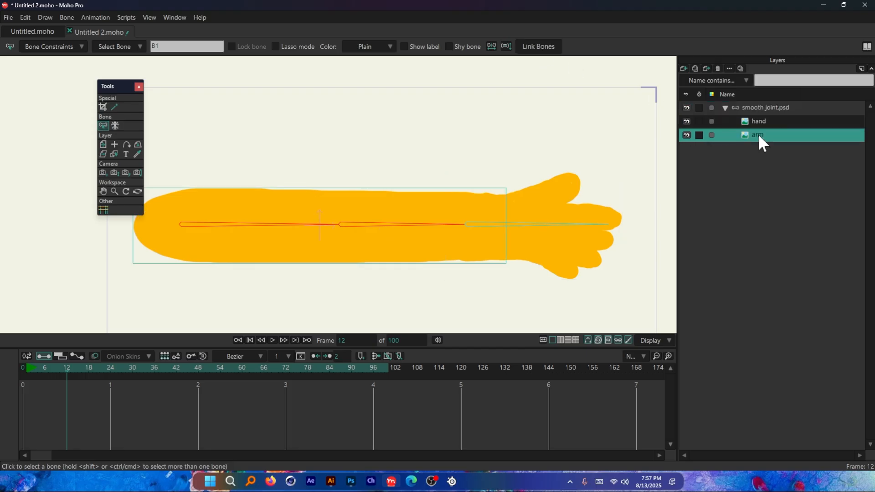
pyautogui.click(546, 49)
# Step: Try folding the linked arm at the elbow by rotating the forearm bone on the smooth joint.psd layer, and undo the pose
pyautogui.click(756, 107)
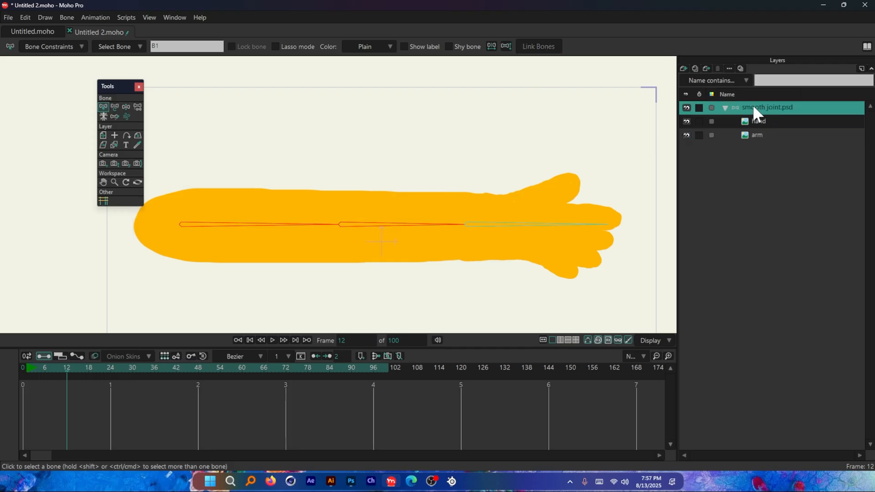
pyautogui.click(114, 107)
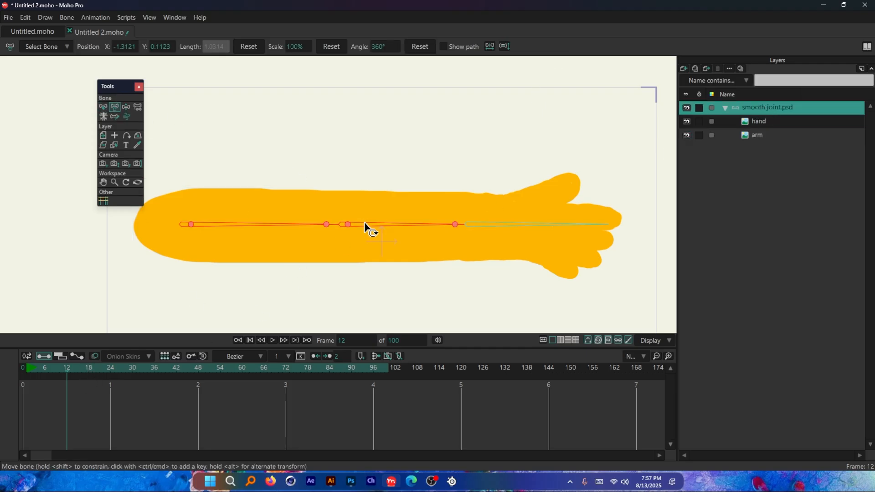
pyautogui.click(366, 224)
pyautogui.moveTo(398, 220); pyautogui.dragTo(316, 226)
pyautogui.scroll(-2, 318, 262)
pyautogui.scroll(2, 318, 253)
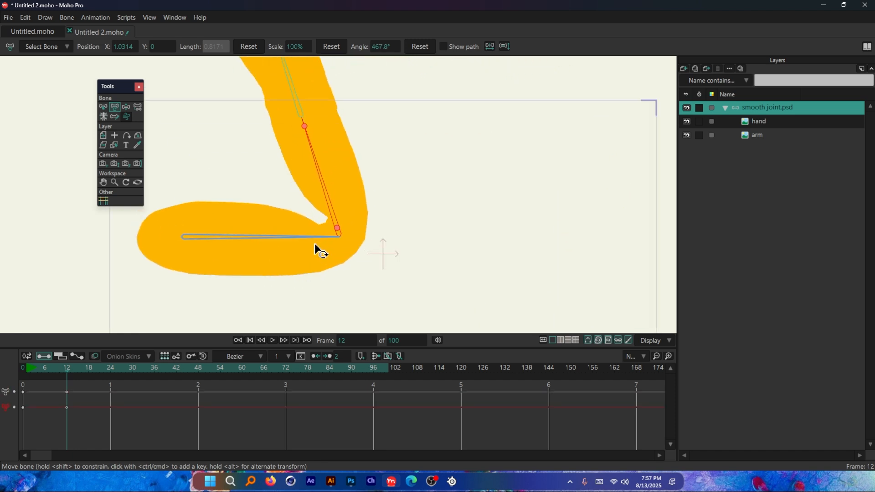
pyautogui.hotkey('ctrl', 'z')
pyautogui.scroll(-2, 318, 191)
pyautogui.scroll(2, 324, 200)
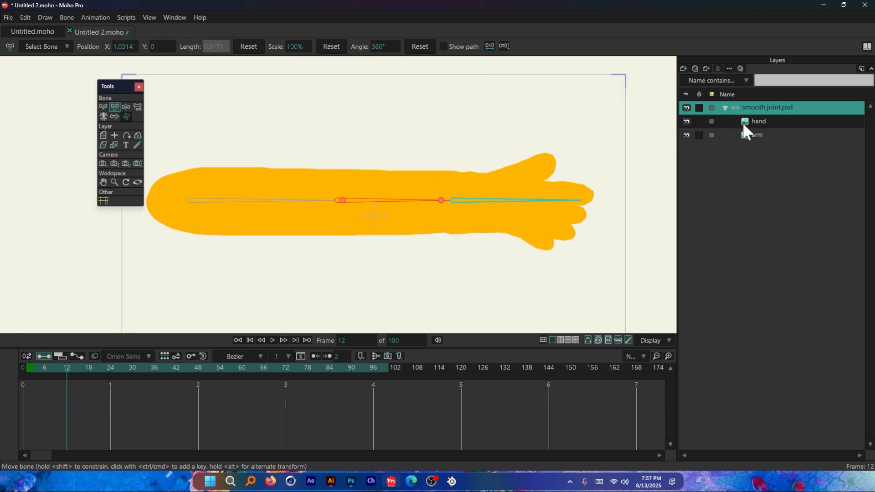
# Step: Select the upper-arm and forearm bones at frame 0 and create a smooth joint for the bone pair on the arm layer
pyautogui.click(103, 106)
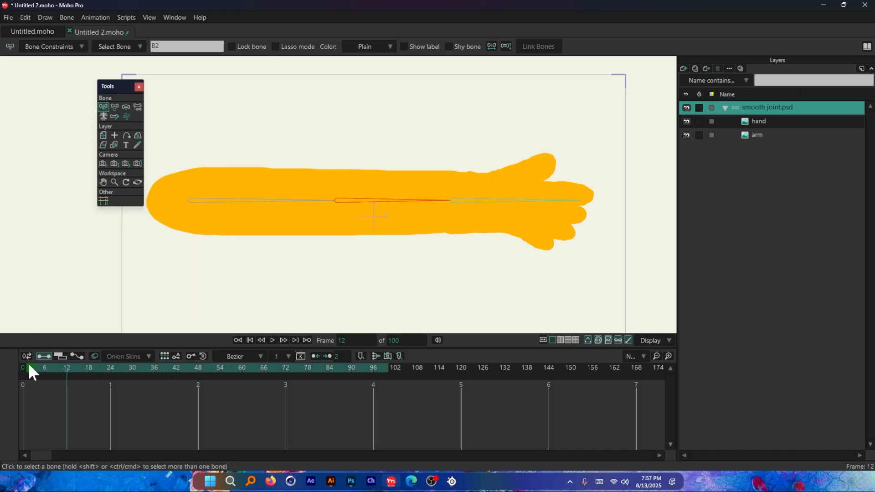
pyautogui.click(22, 371)
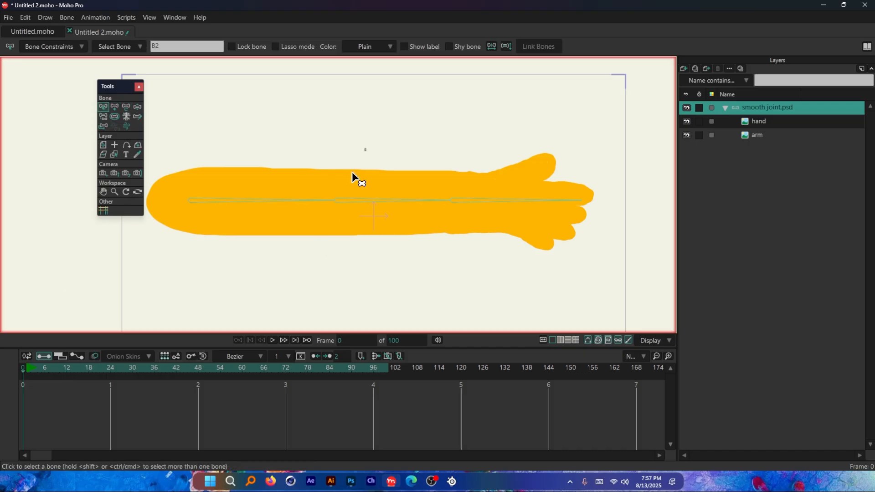
pyautogui.click(307, 204)
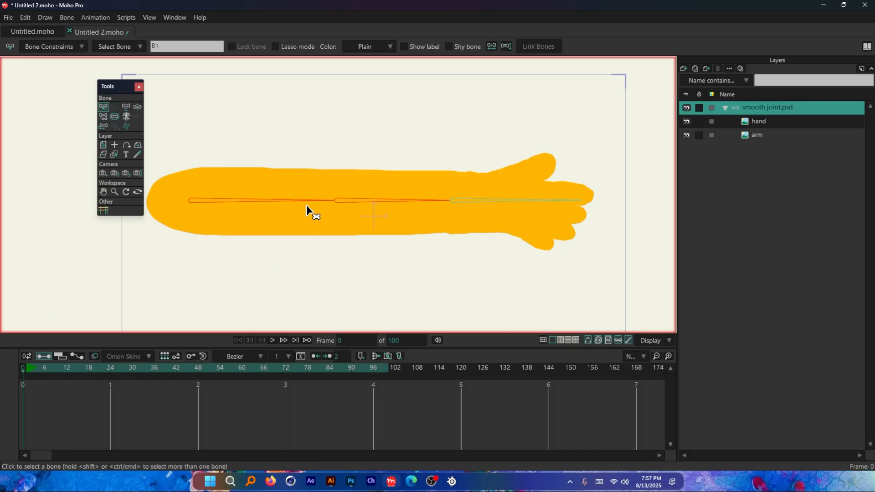
pyautogui.scroll(1, 299, 199)
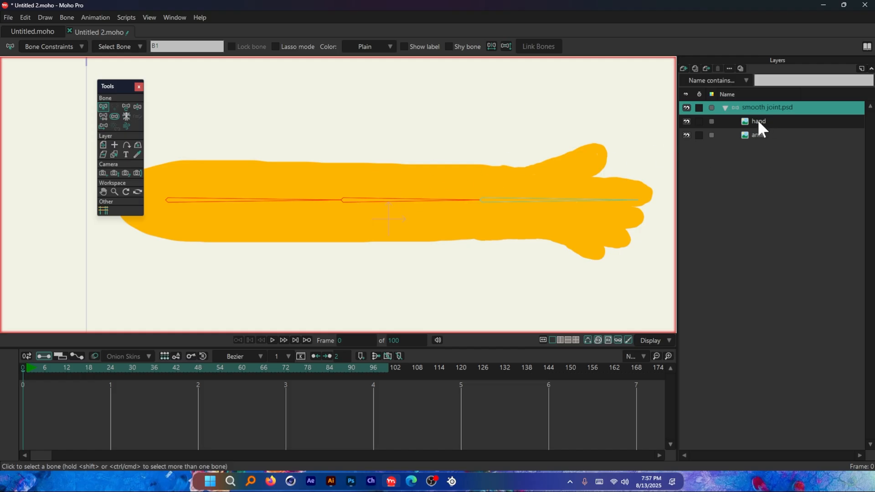
pyautogui.click(759, 134)
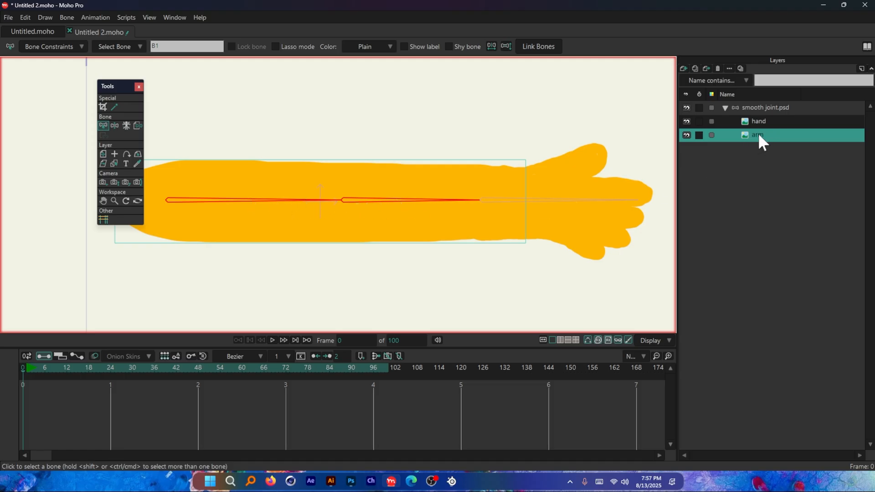
pyautogui.click(67, 18)
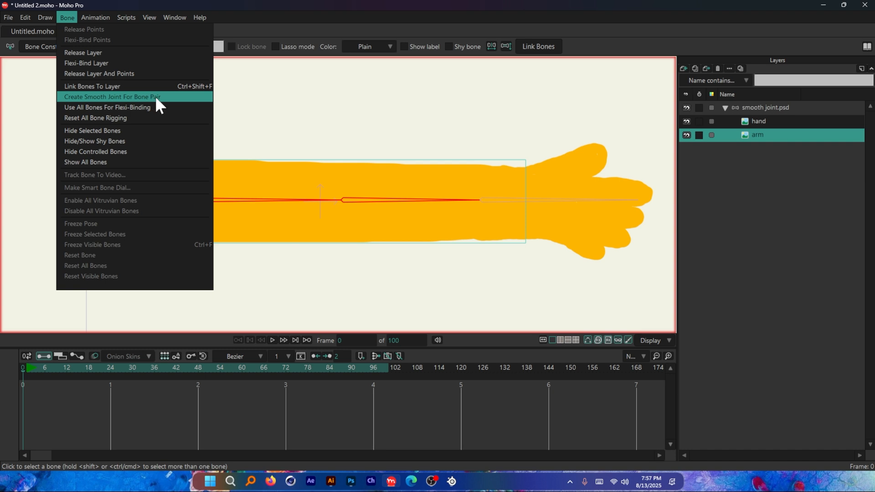
pyautogui.click(768, 151)
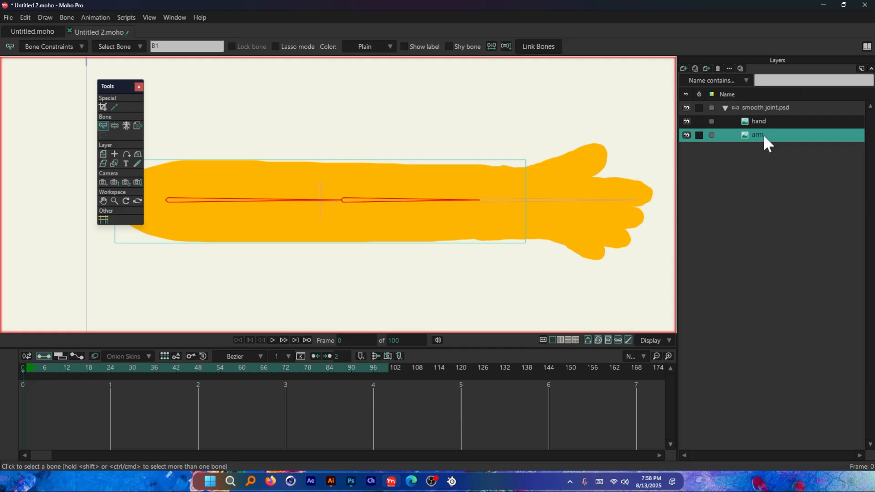
pyautogui.click(67, 17)
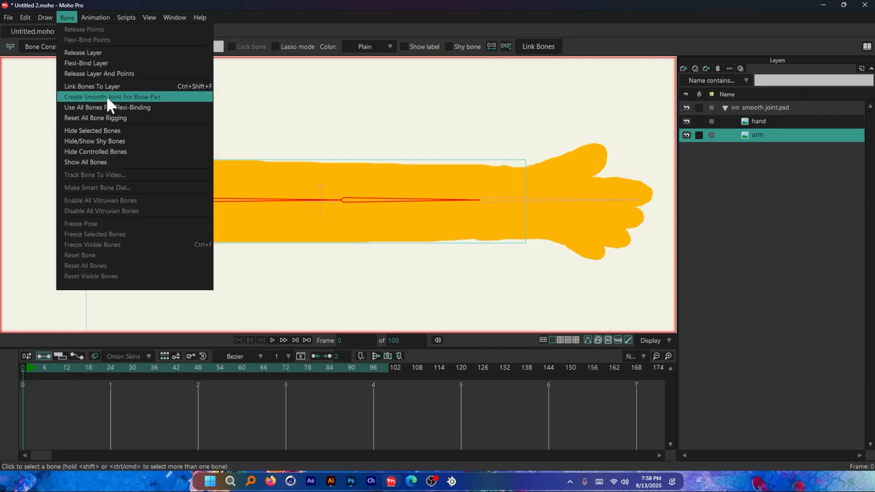
pyautogui.click(159, 96)
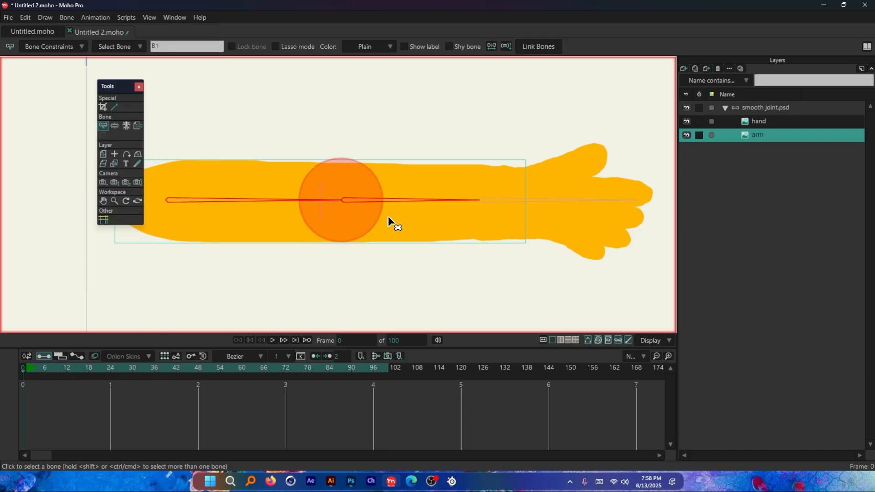
# Step: Try folding the forearm bone upward at the smooth elbow joint on frame 12 of the smooth joint.psd layer
pyautogui.scroll(-1, 335, 184)
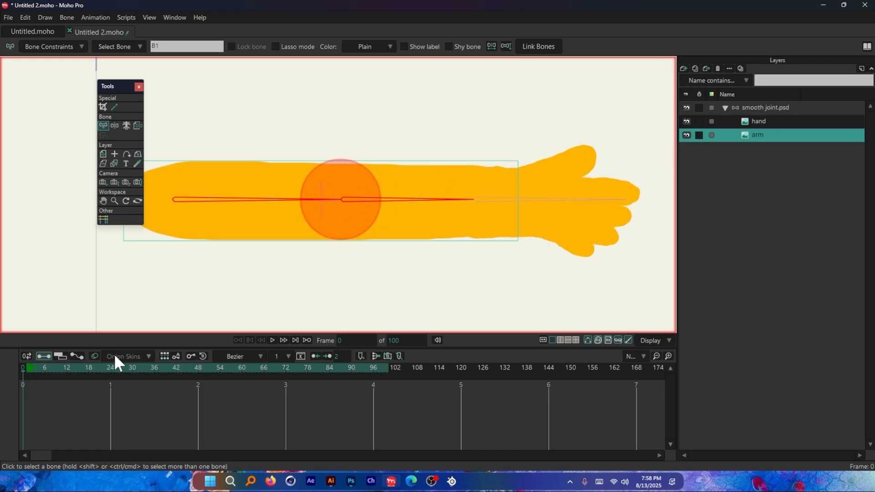
pyautogui.click(67, 368)
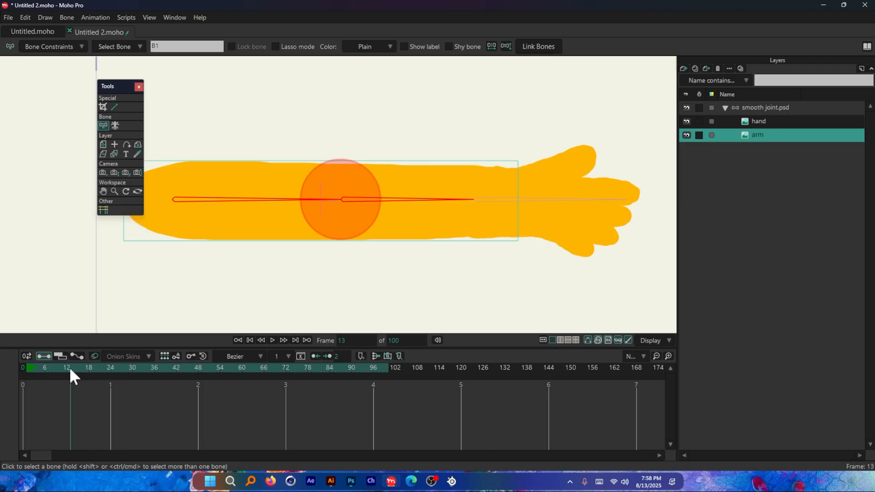
pyautogui.click(762, 108)
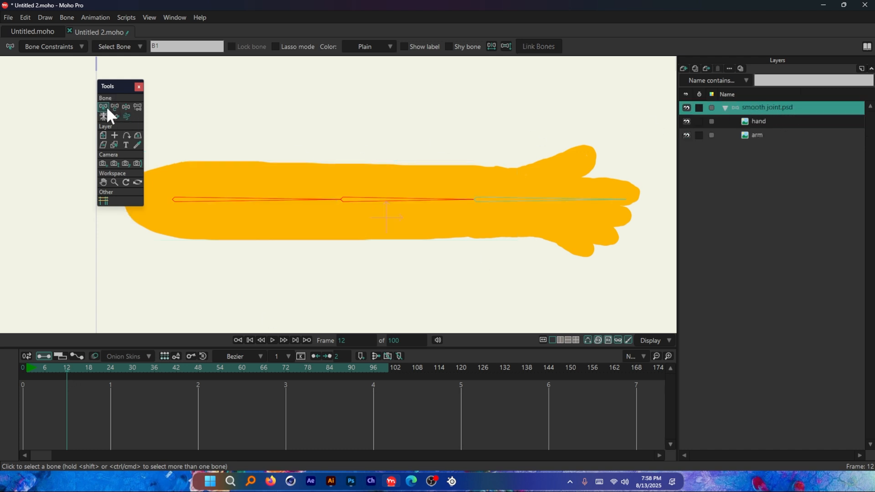
pyautogui.moveTo(238, 142); pyautogui.dragTo(234, 213)
pyautogui.moveTo(294, 147); pyautogui.dragTo(248, 253)
pyautogui.moveTo(410, 157); pyautogui.dragTo(384, 237)
pyautogui.click(114, 107)
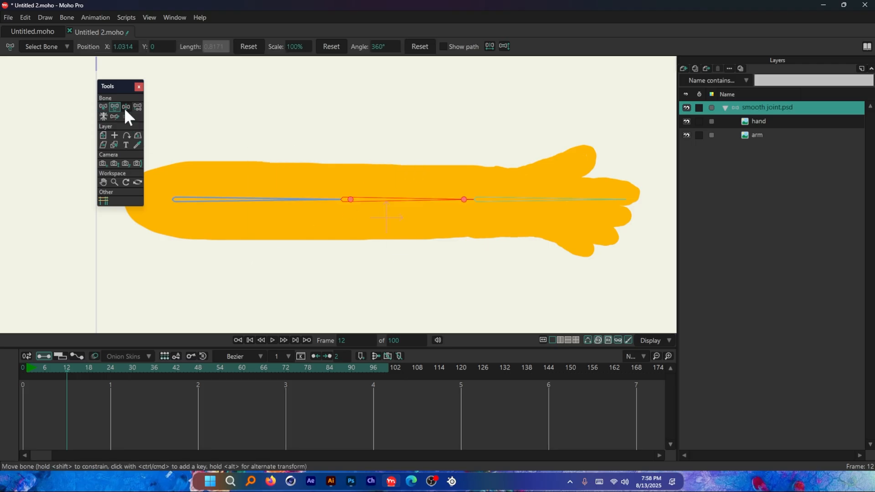
pyautogui.moveTo(417, 204); pyautogui.dragTo(320, 164)
pyautogui.scroll(-2, 332, 237)
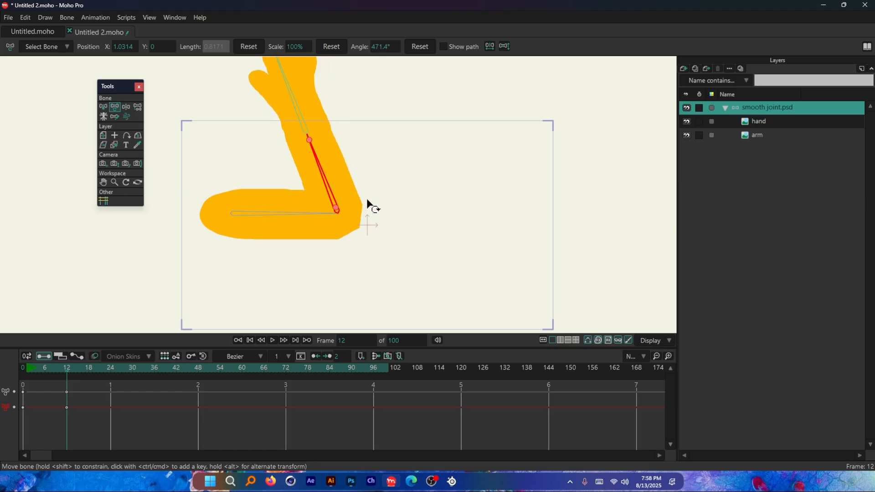
pyautogui.scroll(3, 338, 197)
pyautogui.scroll(-3, 326, 218)
# Step: Try bending the forearm downward and back toward straight, and undo all the elbow rotations
pyautogui.moveTo(324, 207); pyautogui.dragTo(324, 273)
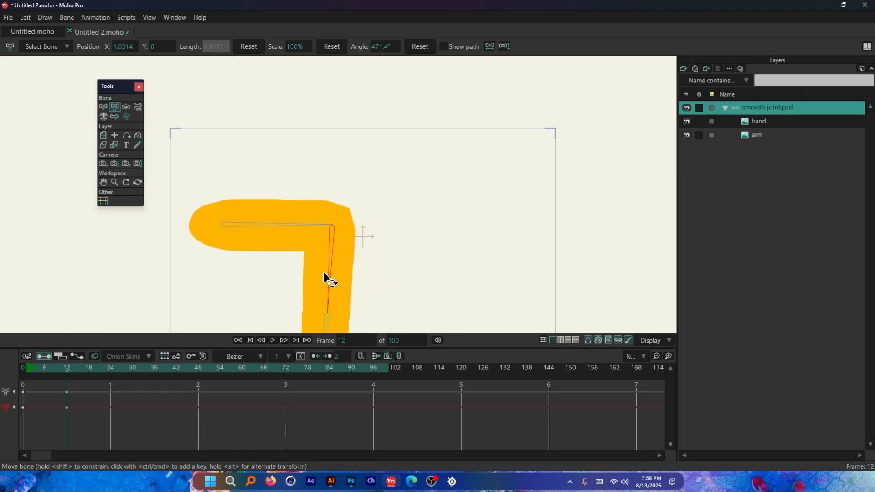
pyautogui.scroll(-2, 324, 273)
pyautogui.moveTo(336, 238); pyautogui.dragTo(390, 216)
pyautogui.scroll(2, 300, 175)
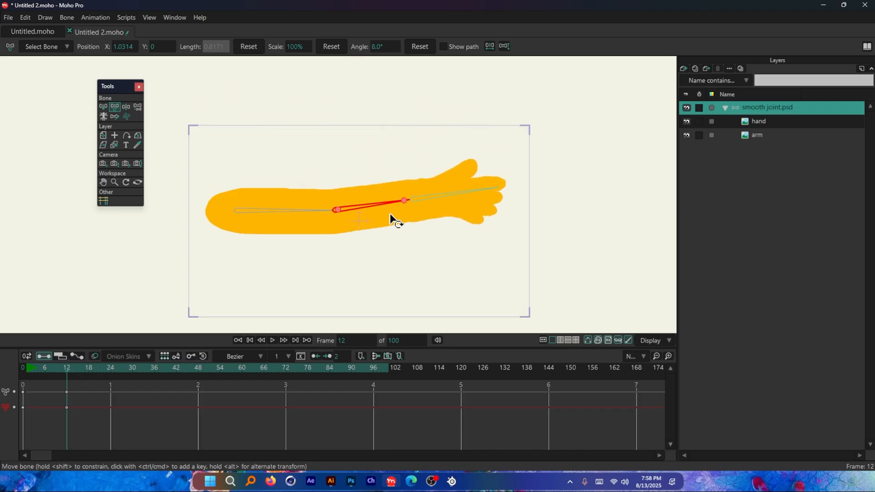
pyautogui.scroll(1, 394, 221)
pyautogui.hotkey('ctrl', 'z')
pyautogui.hotkey('ctrl', 'z')
pyautogui.hotkey('ctrl', 'z')
pyautogui.hotkey('ctrl', 'z')
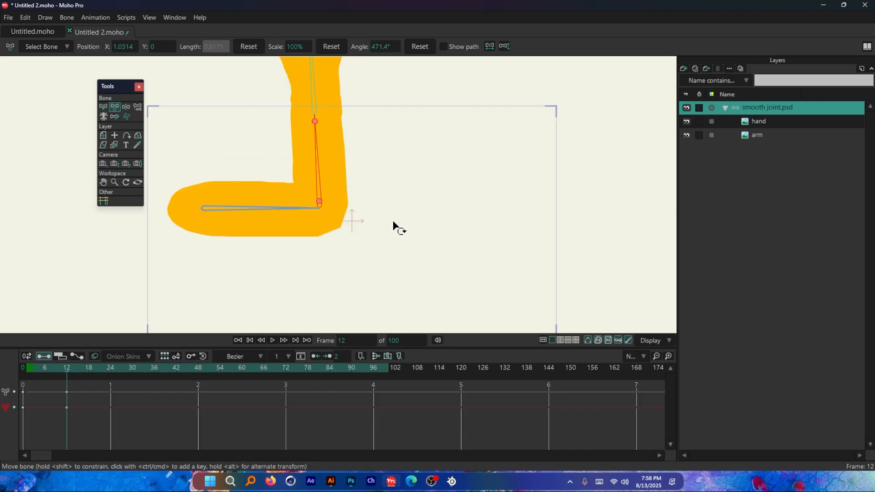
pyautogui.hotkey('ctrl', 'z')
# Step: Try rotating the hand bone downward at the wrist twice, undoing each rotation
pyautogui.scroll(1, 433, 238)
pyautogui.moveTo(469, 203); pyautogui.dragTo(440, 232)
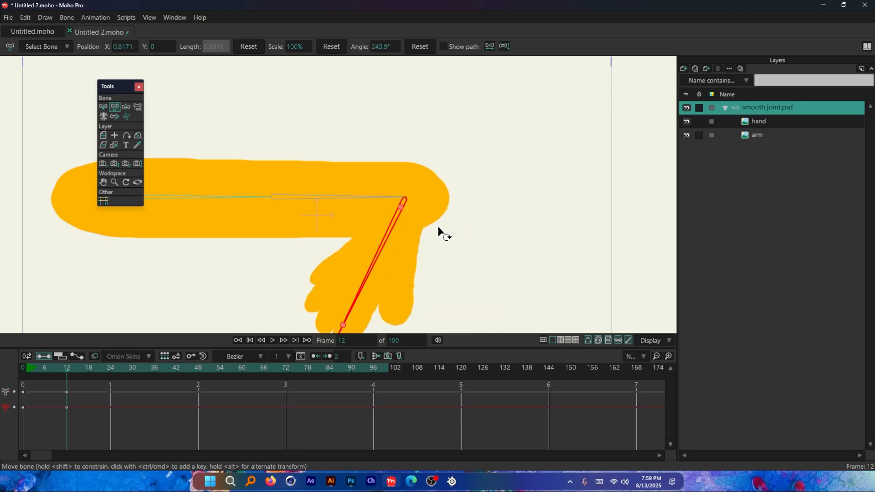
pyautogui.scroll(-1, 451, 197)
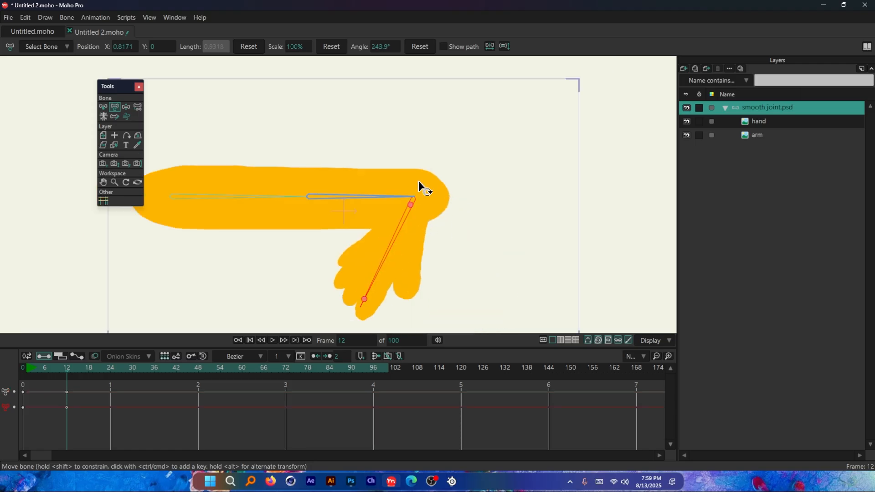
pyautogui.hotkey('ctrl', 'z')
pyautogui.moveTo(462, 192); pyautogui.dragTo(381, 250)
pyautogui.scroll(1, 447, 208)
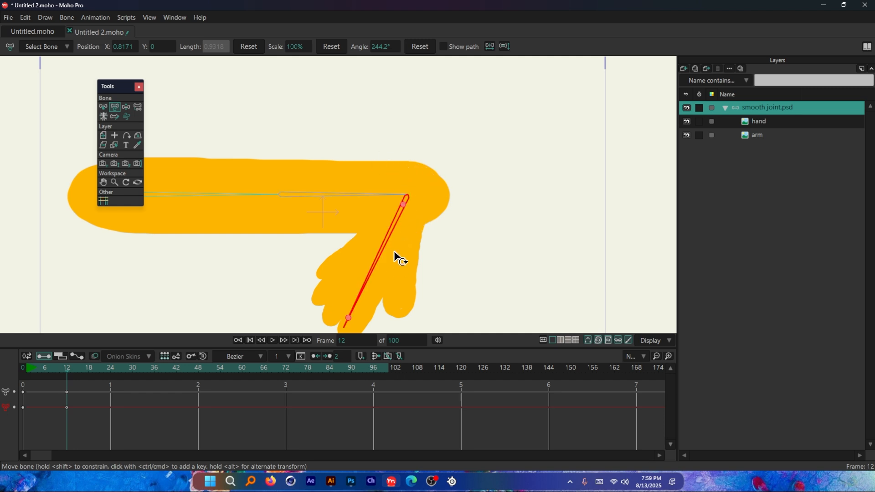
pyautogui.hotkey('ctrl', 'z')
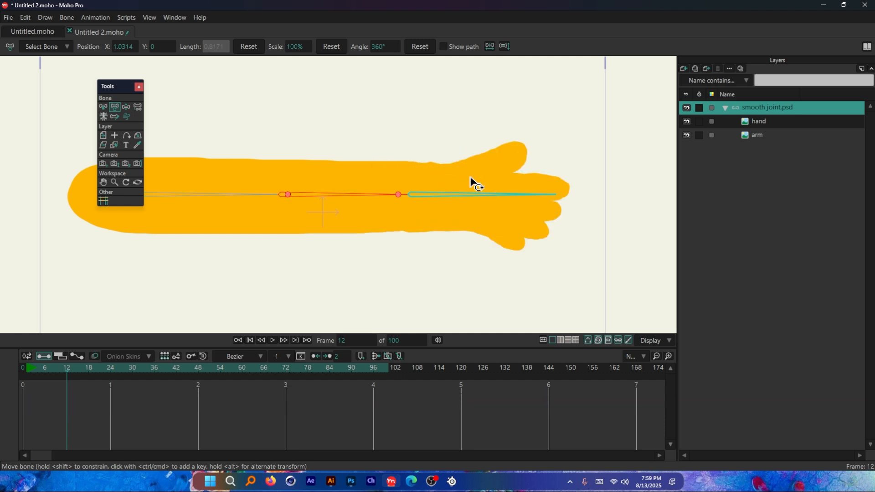
# Step: Return to frame 0, select the hand bone on the smooth joint.psd layer and link it to the hand layer
pyautogui.click(763, 123)
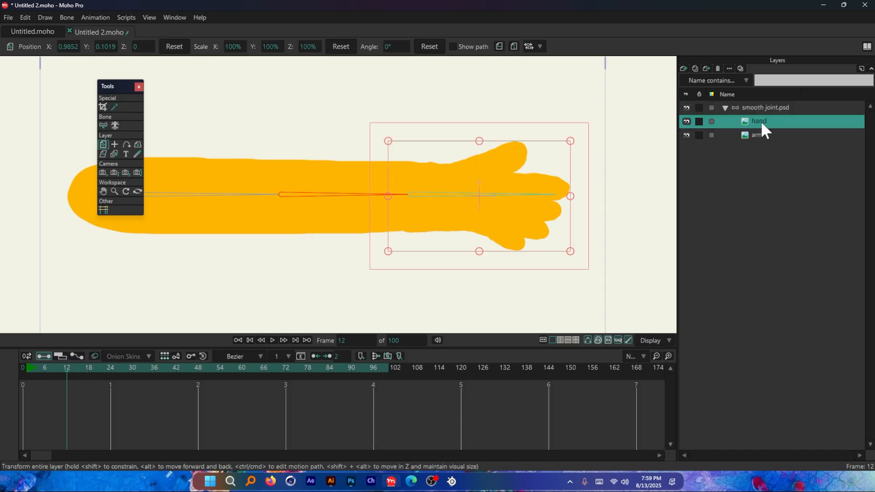
pyautogui.click(25, 378)
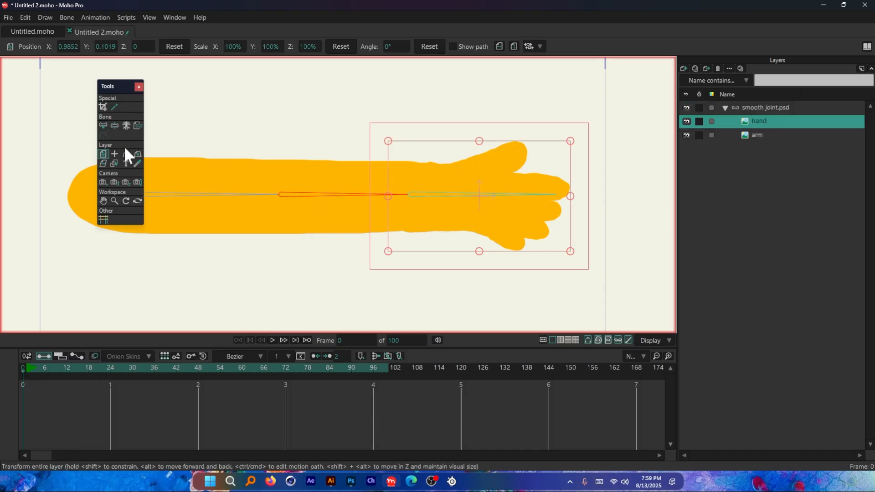
pyautogui.click(761, 108)
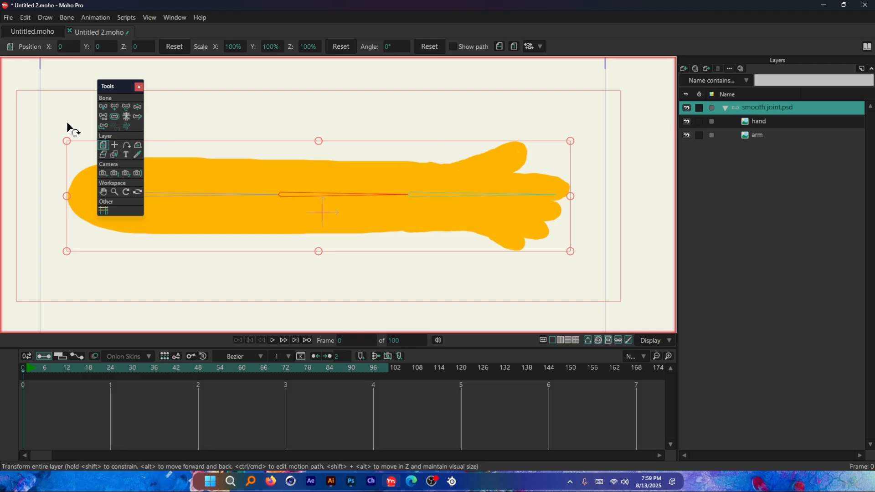
pyautogui.click(104, 107)
pyautogui.moveTo(562, 142); pyautogui.dragTo(489, 256)
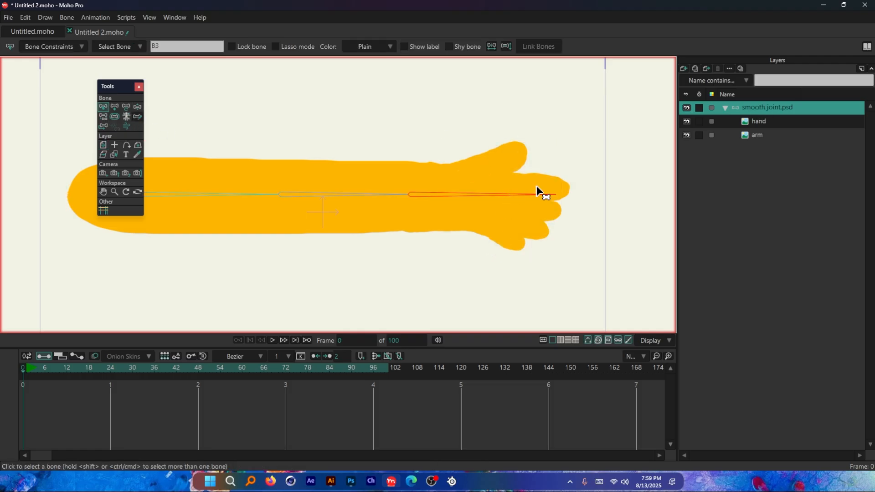
pyautogui.click(759, 120)
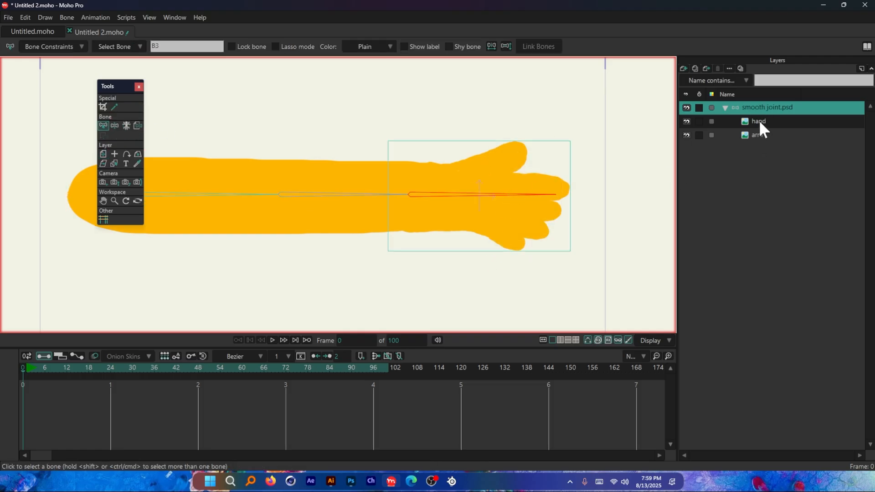
pyautogui.click(538, 47)
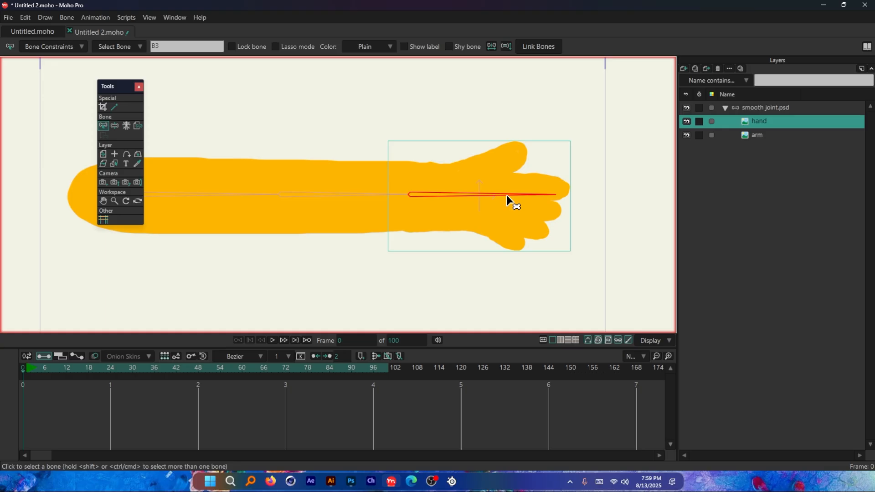
# Step: Lower the hand layer's opacity and set the arm layer's opacity to 54% to expose their overlap at the wrist
pyautogui.scroll(3, 565, 193)
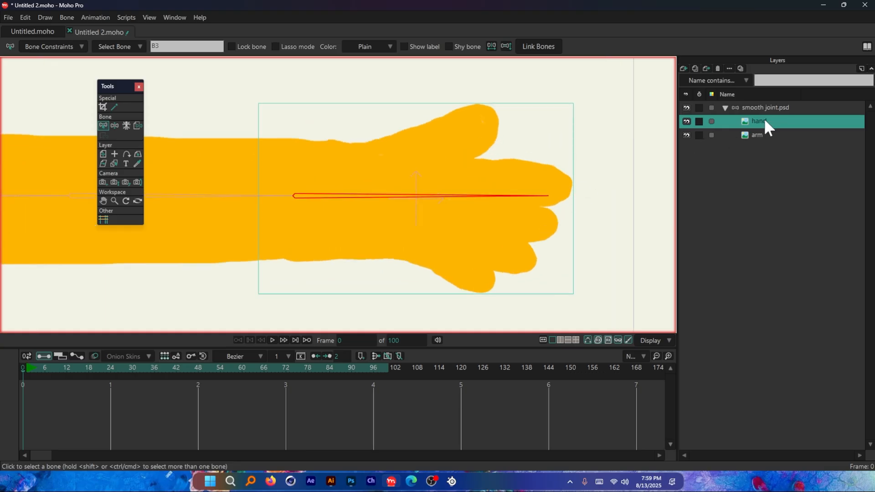
pyautogui.doubleClick(778, 122)
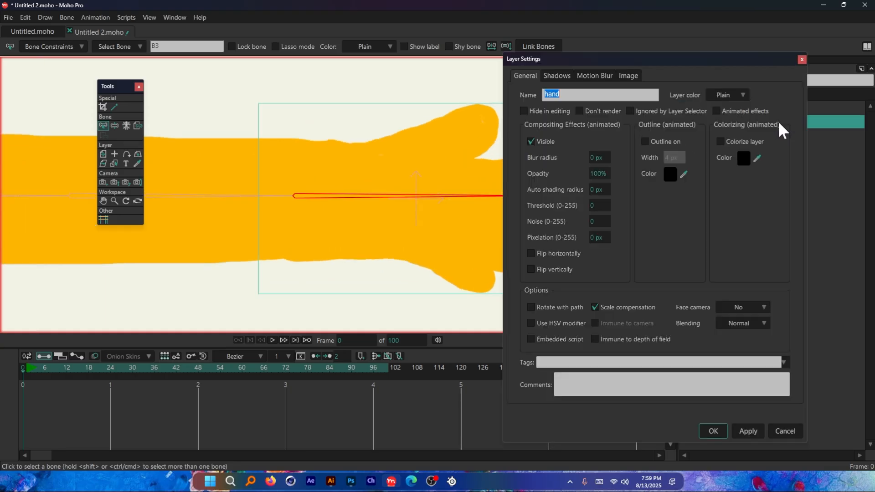
pyautogui.moveTo(597, 175); pyautogui.dragTo(495, 179)
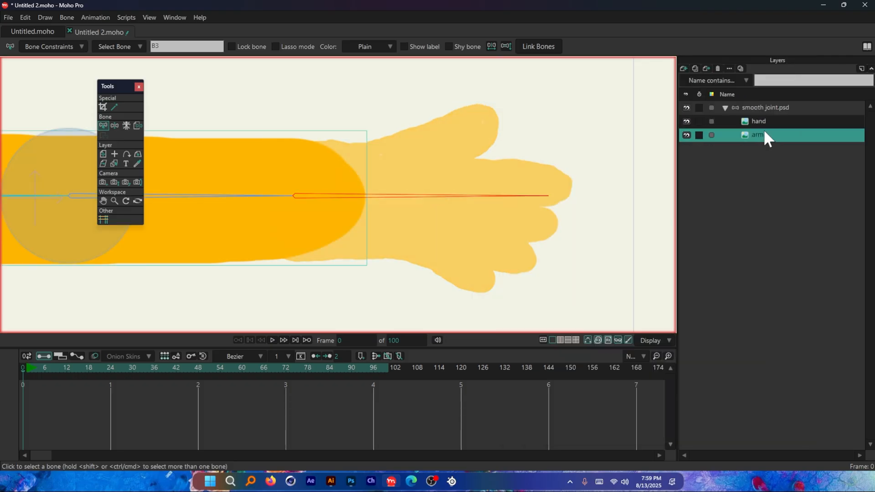
pyautogui.doubleClick(774, 135)
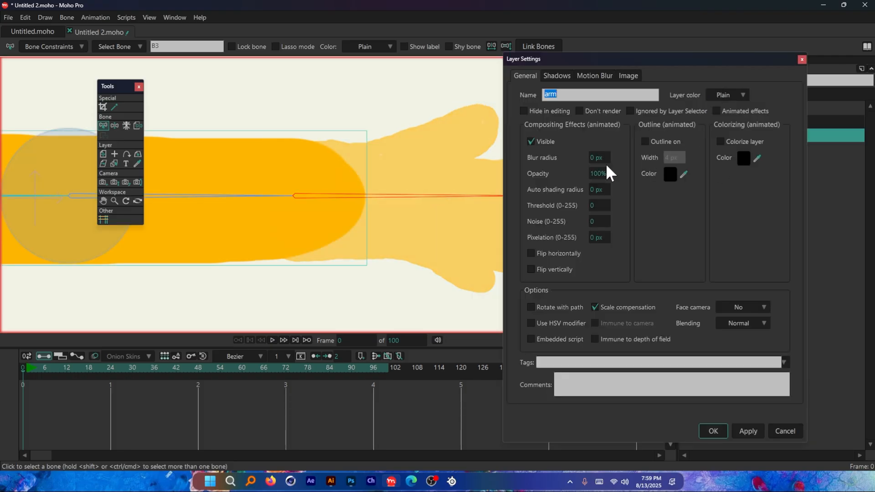
pyautogui.moveTo(607, 173); pyautogui.dragTo(398, 175)
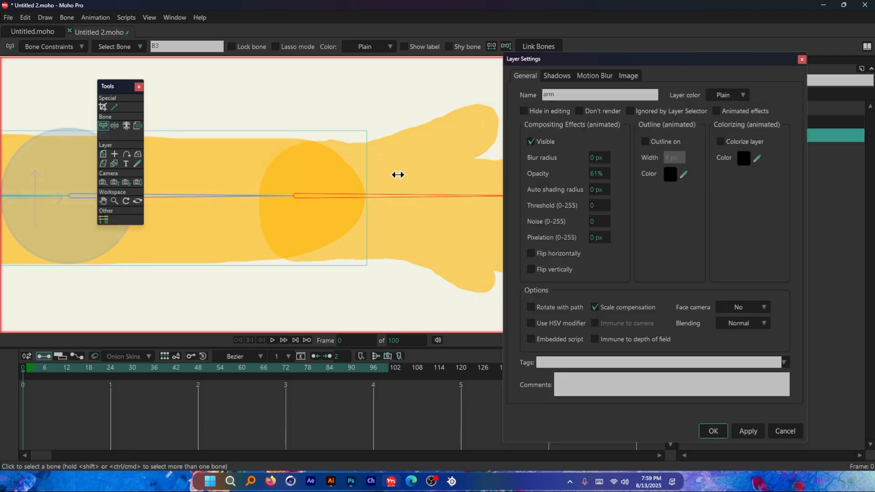
pyautogui.click(712, 430)
pyautogui.scroll(-5, 477, 234)
pyautogui.scroll(6, 477, 229)
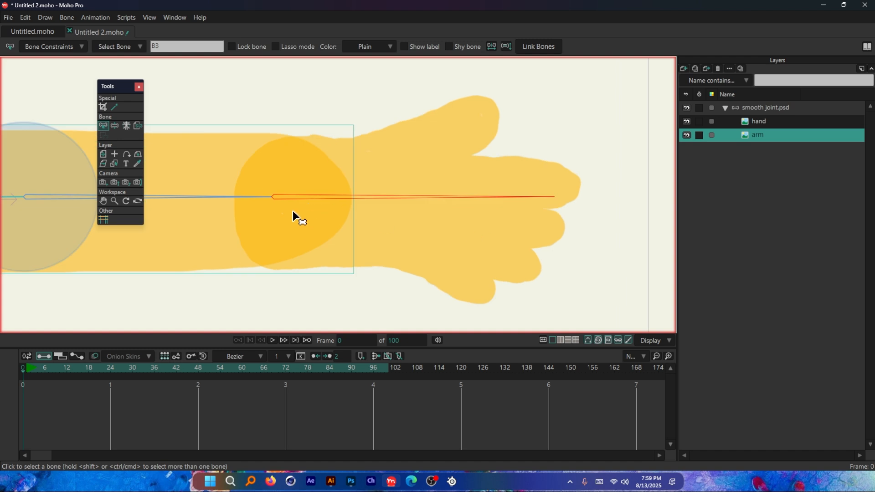
# Step: On the smooth joint.psd layer, move the hand bone's base to the centre of the wrist overlap and extend the forearm bone toward it
pyautogui.click(764, 108)
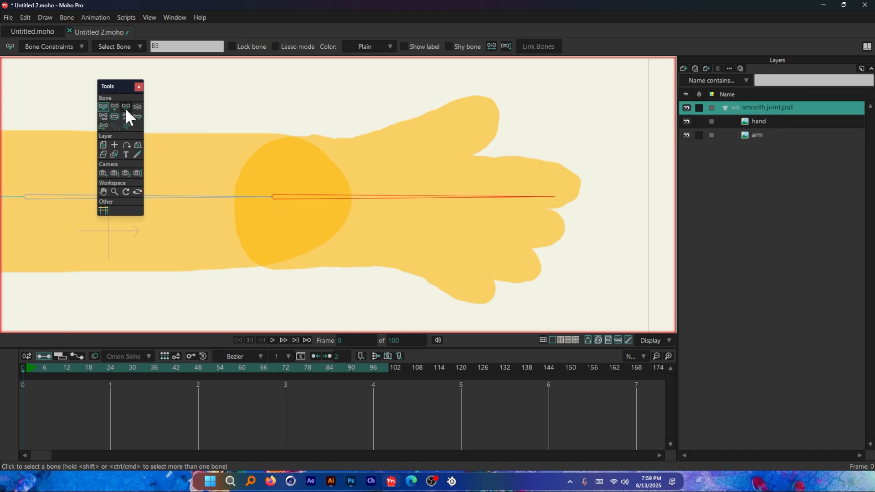
pyautogui.scroll(-5, 428, 198)
pyautogui.scroll(4, 360, 207)
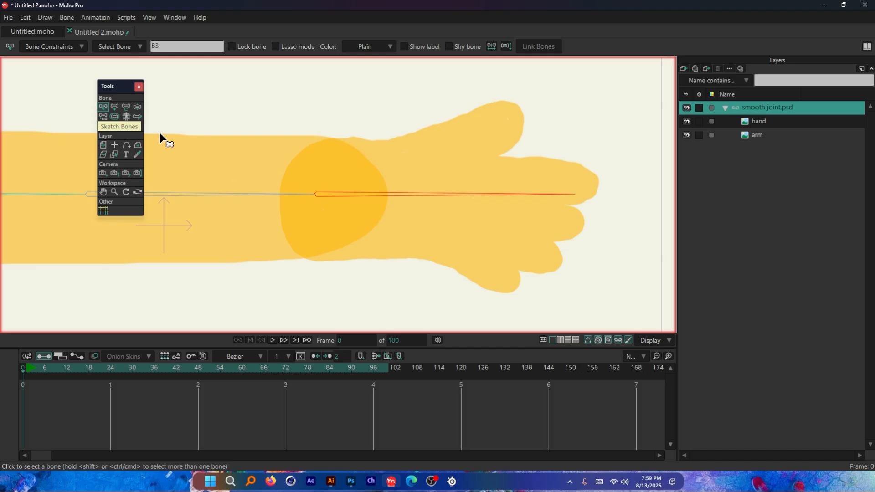
pyautogui.click(127, 107)
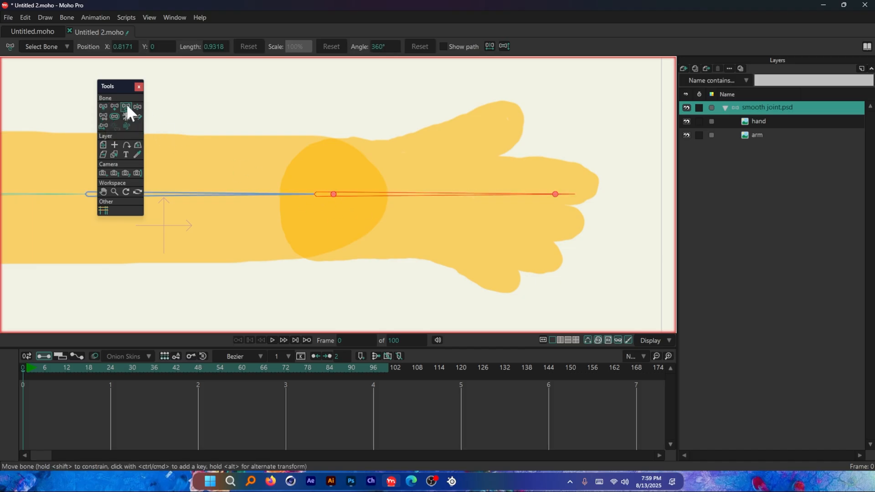
pyautogui.moveTo(334, 195); pyautogui.dragTo(356, 197)
pyautogui.click(314, 195)
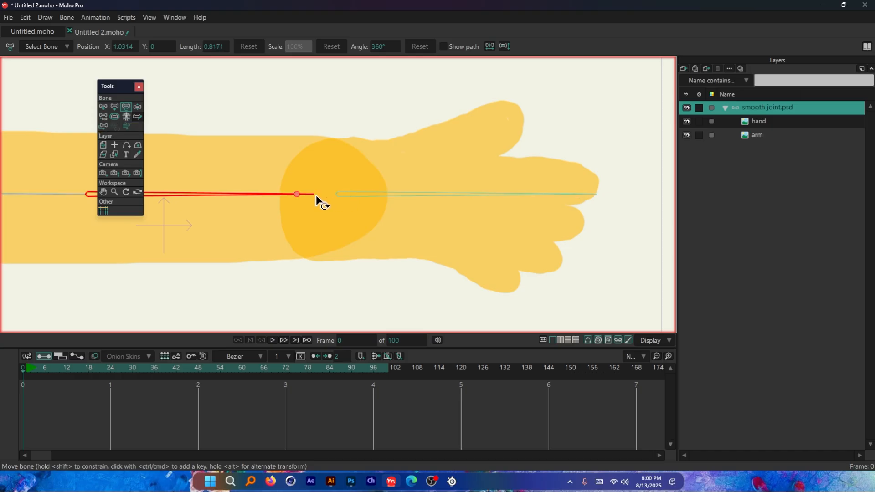
pyautogui.moveTo(297, 194); pyautogui.dragTo(317, 194)
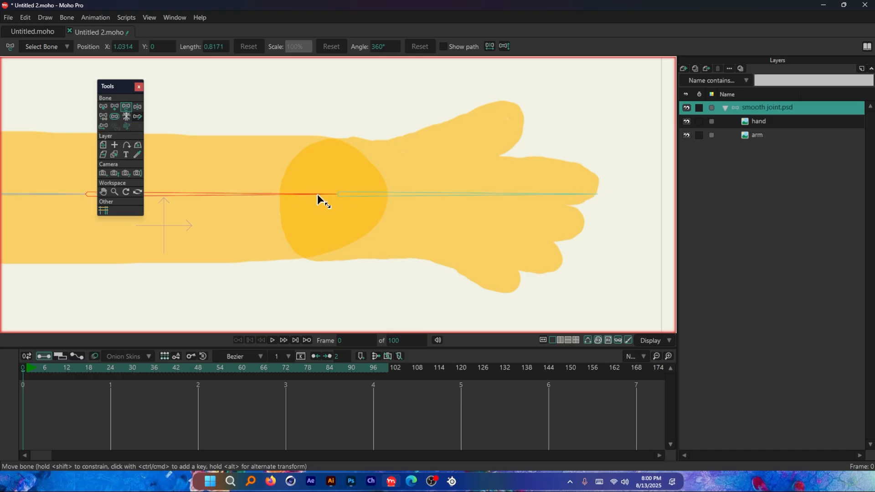
pyautogui.scroll(-5, 338, 207)
pyautogui.click(402, 211)
pyautogui.moveTo(402, 211); pyautogui.dragTo(359, 147)
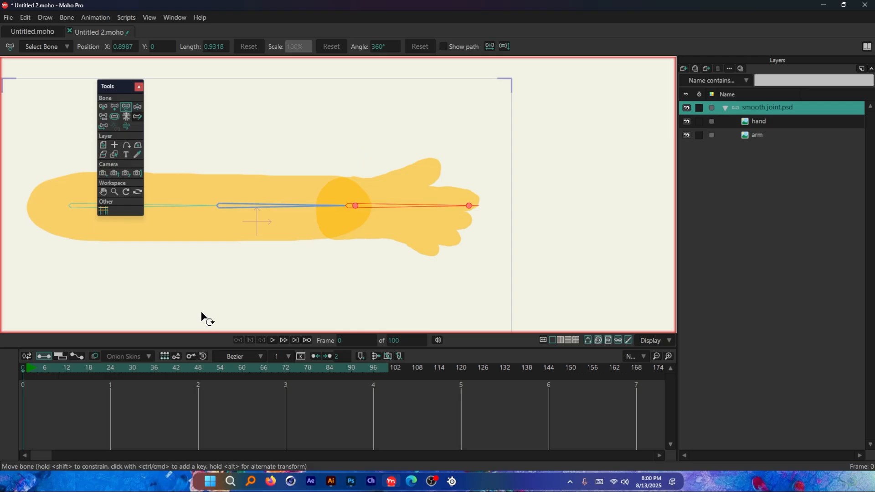
# Step: At frame 12, rotate the hand bone up and down at the wrist and inspect the overlap contour
pyautogui.click(67, 367)
pyautogui.moveTo(404, 212); pyautogui.dragTo(373, 160)
pyautogui.scroll(3, 374, 228)
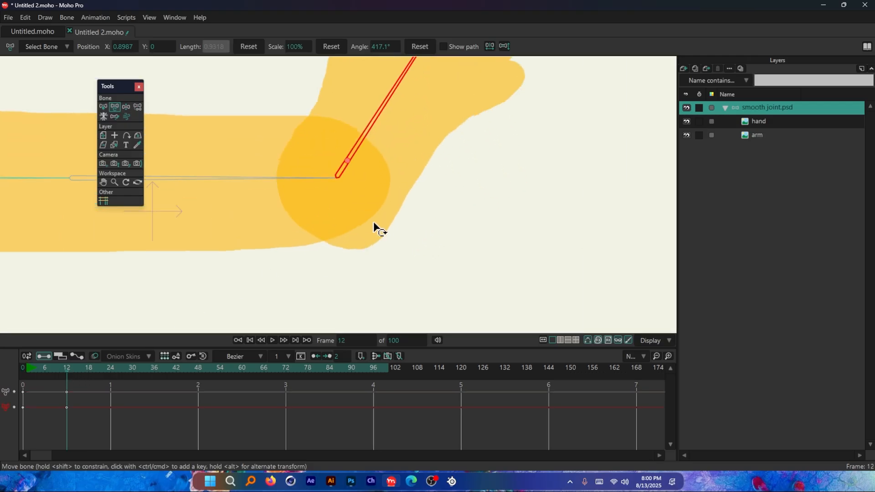
pyautogui.scroll(-3, 382, 250)
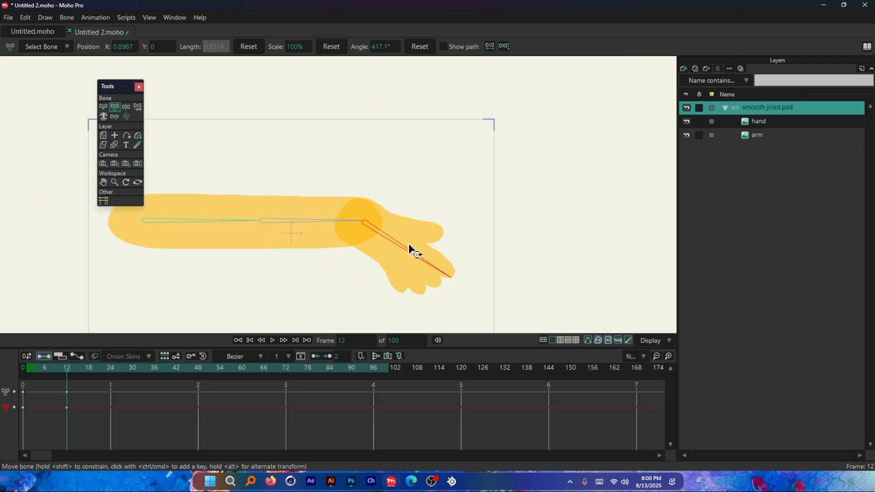
pyautogui.scroll(3, 376, 251)
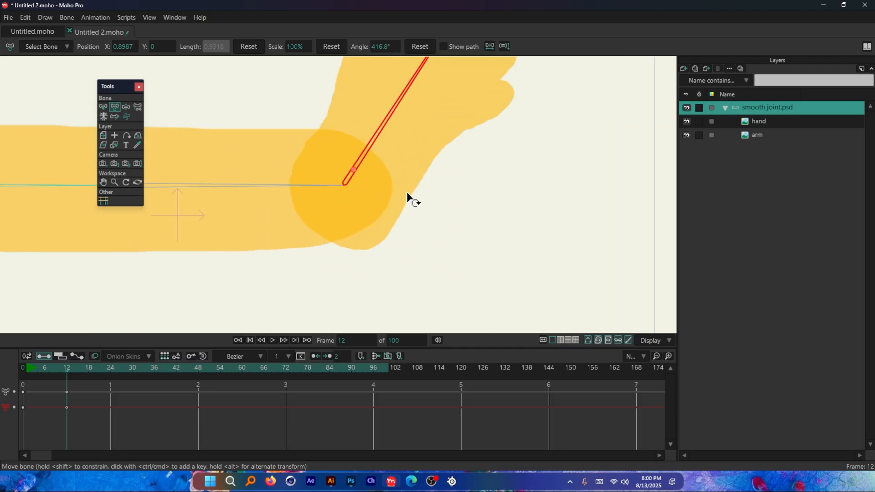
pyautogui.scroll(-3, 408, 206)
pyautogui.scroll(3, 390, 260)
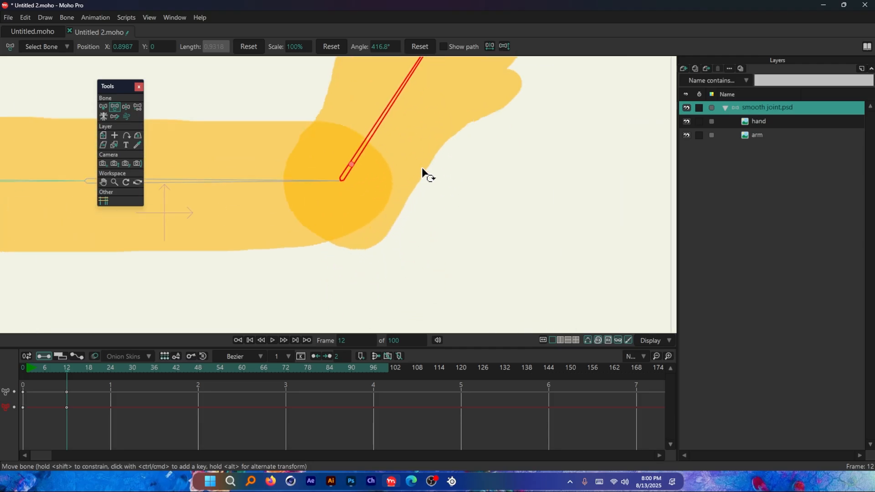
pyautogui.scroll(-2, 360, 243)
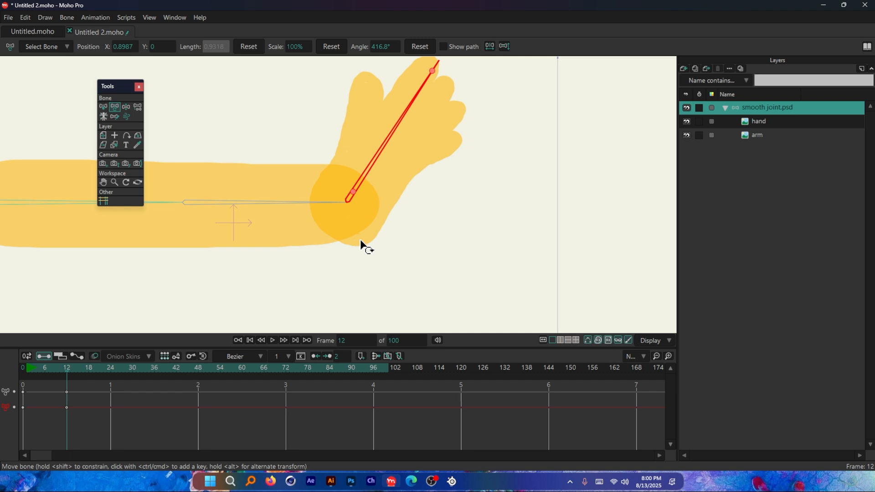
pyautogui.scroll(4, 360, 246)
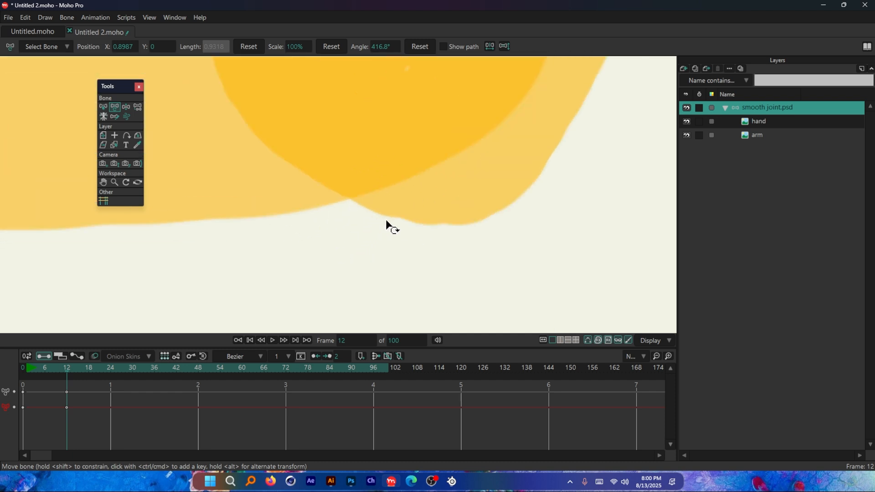
pyautogui.scroll(-5, 375, 268)
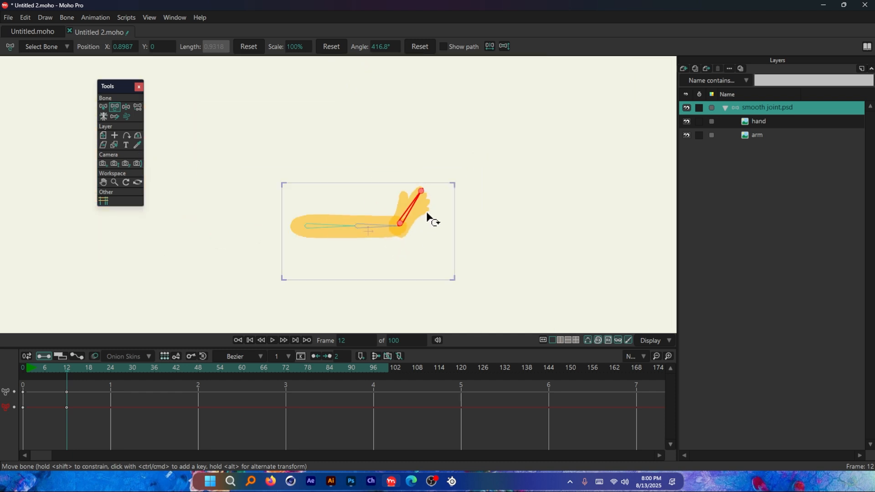
pyautogui.scroll(2, 430, 219)
pyautogui.moveTo(432, 267); pyautogui.dragTo(444, 191)
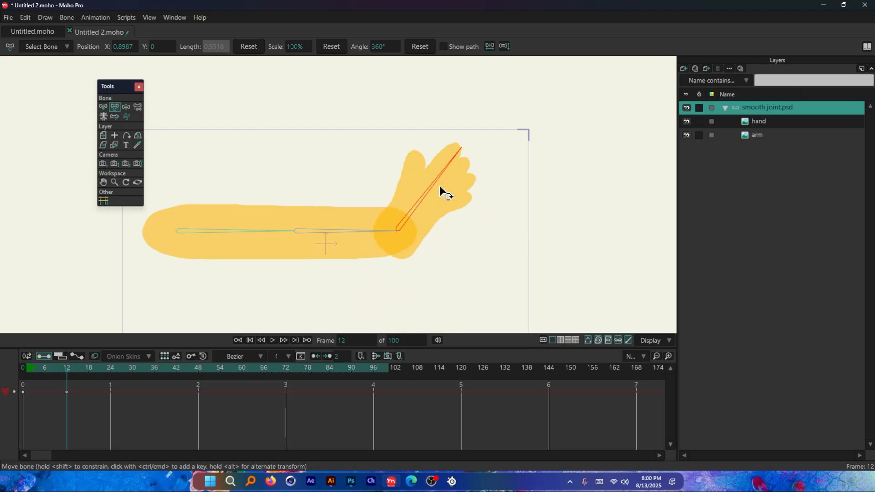
# Step: Bend the forearm bone upward at the elbow to about 405° and inspect the elbow and wrist joints
pyautogui.scroll(1, 392, 250)
pyautogui.moveTo(354, 228); pyautogui.dragTo(396, 222)
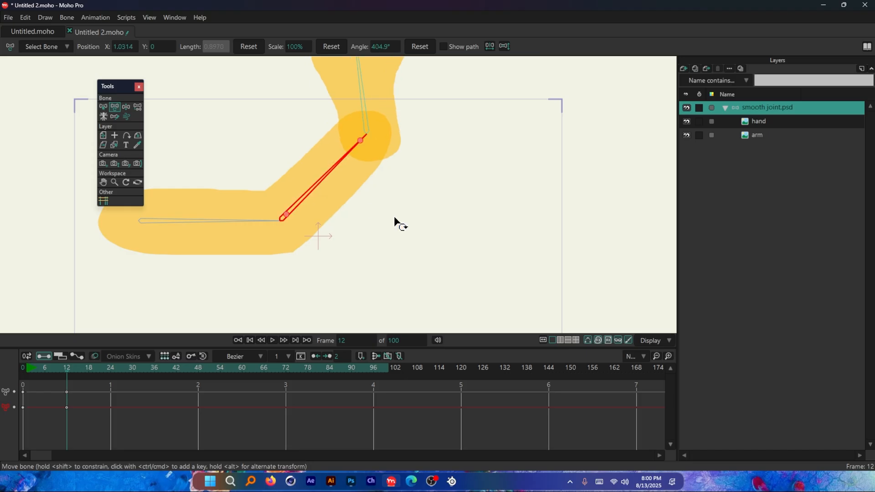
pyautogui.hotkey('alt', 'Tab')
pyautogui.press('Escape')
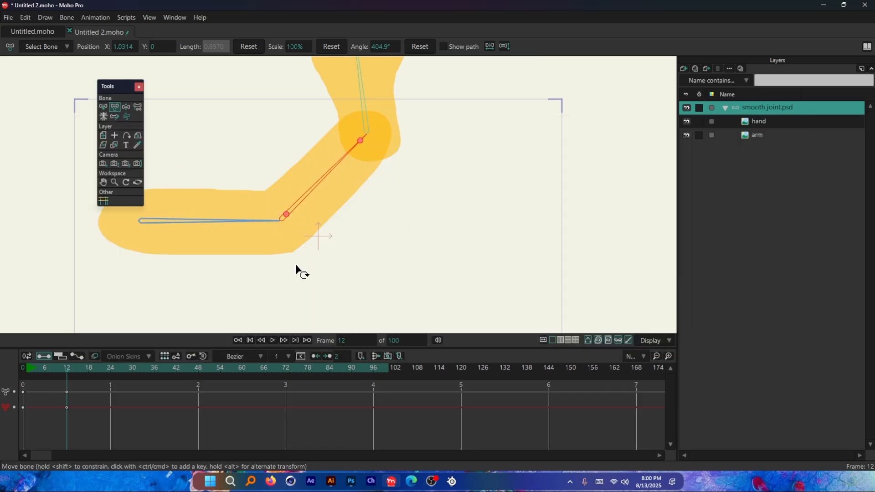
pyautogui.scroll(-2, 282, 242)
pyautogui.scroll(2, 256, 240)
pyautogui.scroll(-2, 373, 160)
pyautogui.scroll(2, 276, 199)
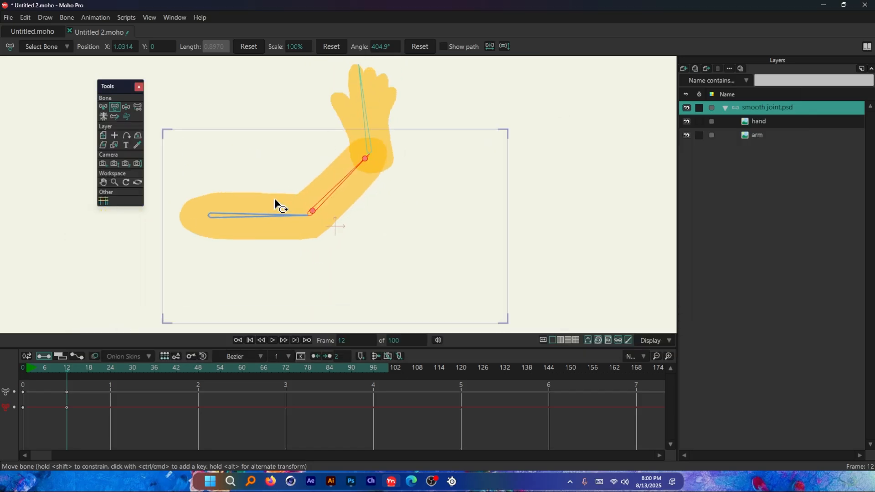
pyautogui.scroll(1, 288, 204)
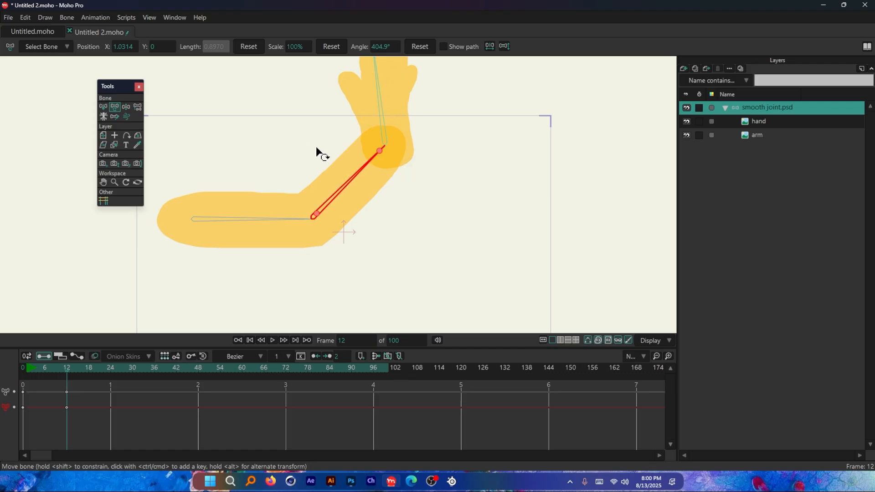
# Step: At frame 0, add a new vector layer and delete the smooth joint.psd layer
pyautogui.click(726, 108)
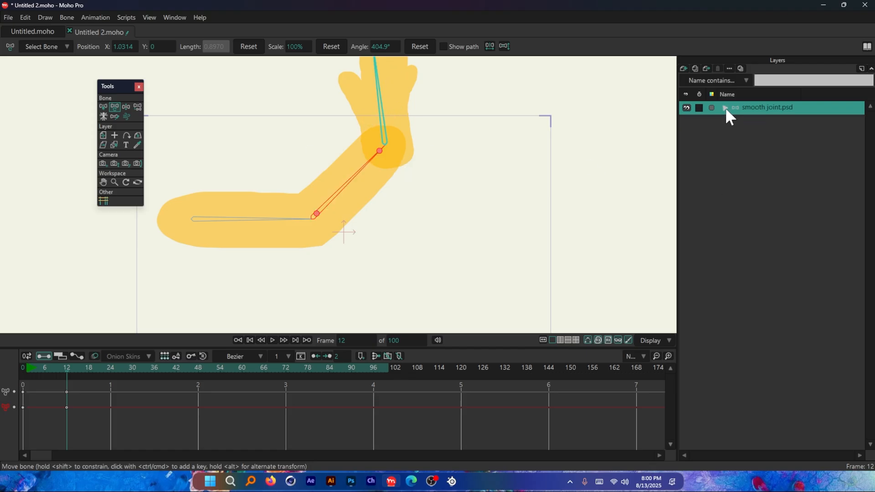
pyautogui.click(683, 69)
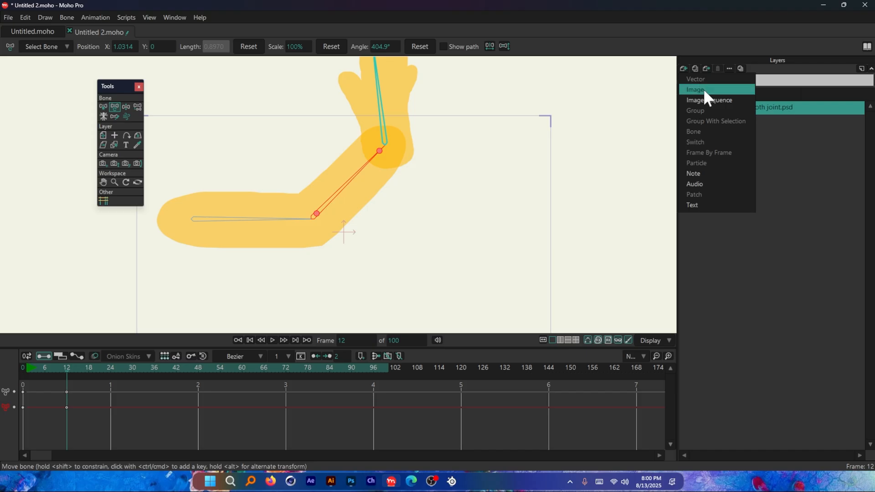
pyautogui.click(674, 228)
pyautogui.hotkey('shift', 'Left')
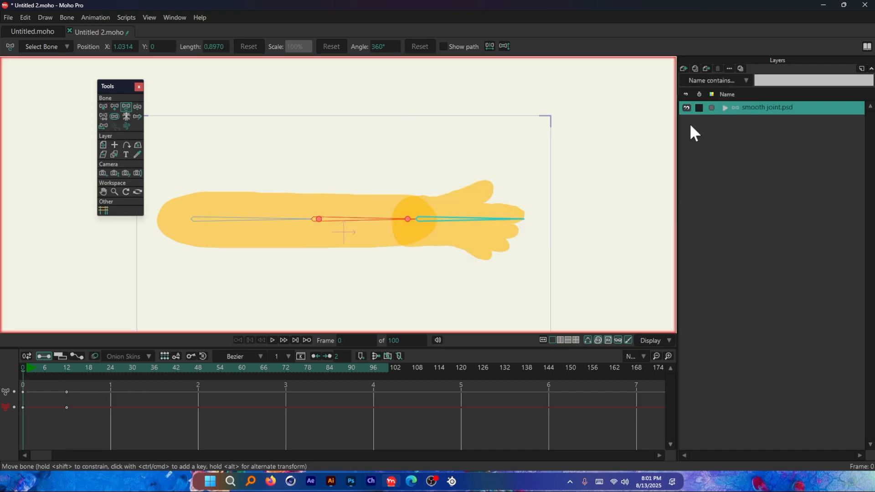
pyautogui.click(684, 69)
pyautogui.click(694, 78)
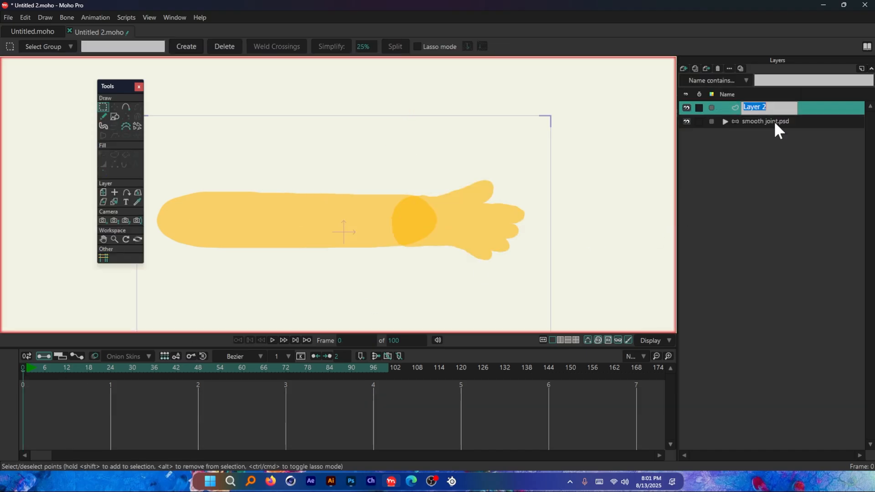
pyautogui.click(774, 122)
pyautogui.click(719, 69)
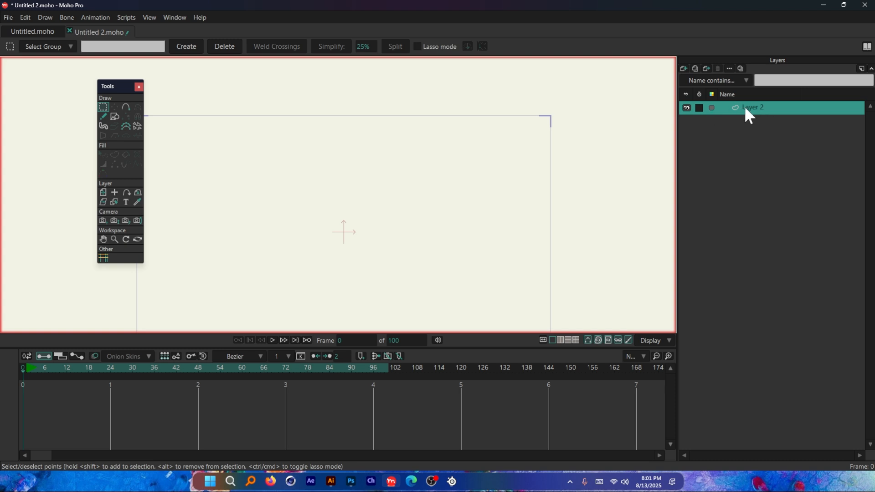
# Step: Try drawing a tall shape on the new layer with the Draw Shape tool, undoing each attempt
pyautogui.click(116, 117)
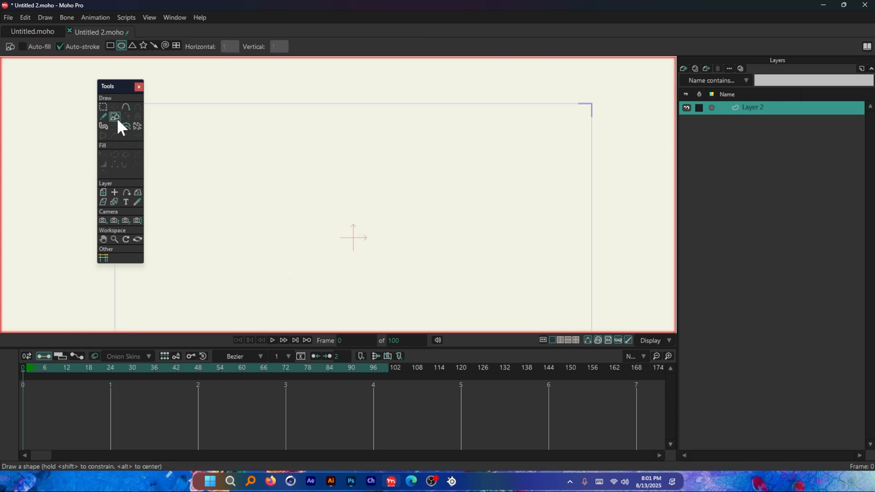
pyautogui.moveTo(243, 155); pyautogui.dragTo(266, 252)
pyautogui.hotkey('ctrl', 'z')
pyautogui.moveTo(230, 140); pyautogui.dragTo(268, 278)
pyautogui.hotkey('ctrl', 'z')
# Step: Enable auto-fill for the rectangle shape, show the Style window and set the default fill colour to light blue
pyautogui.click(37, 48)
pyautogui.click(175, 17)
pyautogui.click(202, 70)
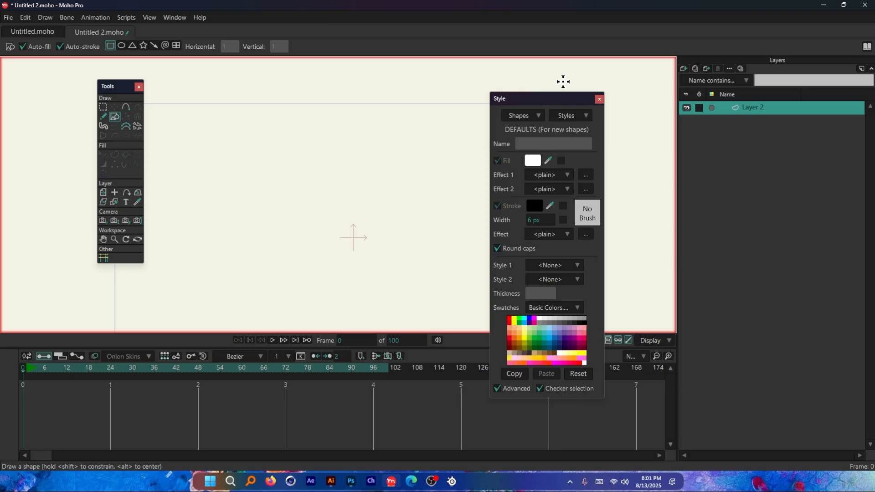
pyautogui.moveTo(591, 96); pyautogui.dragTo(660, 71)
pyautogui.click(602, 136)
pyautogui.moveTo(684, 219); pyautogui.dragTo(692, 184)
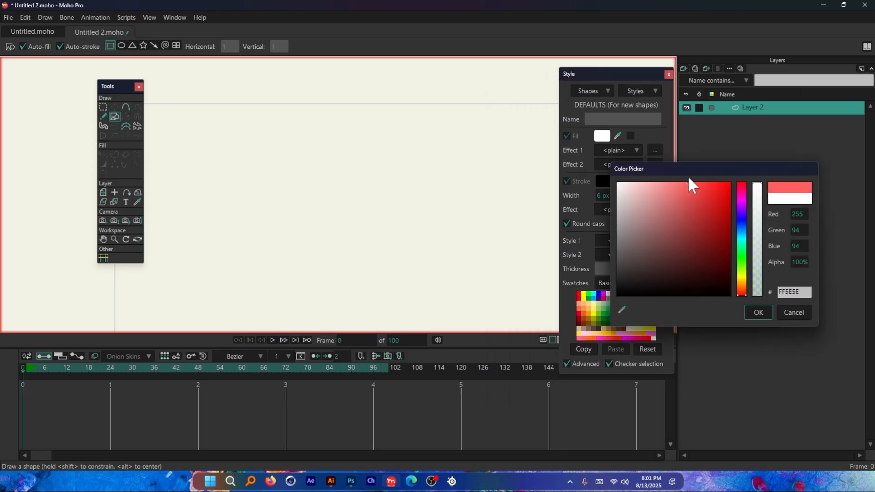
pyautogui.click(745, 243)
pyautogui.click(764, 312)
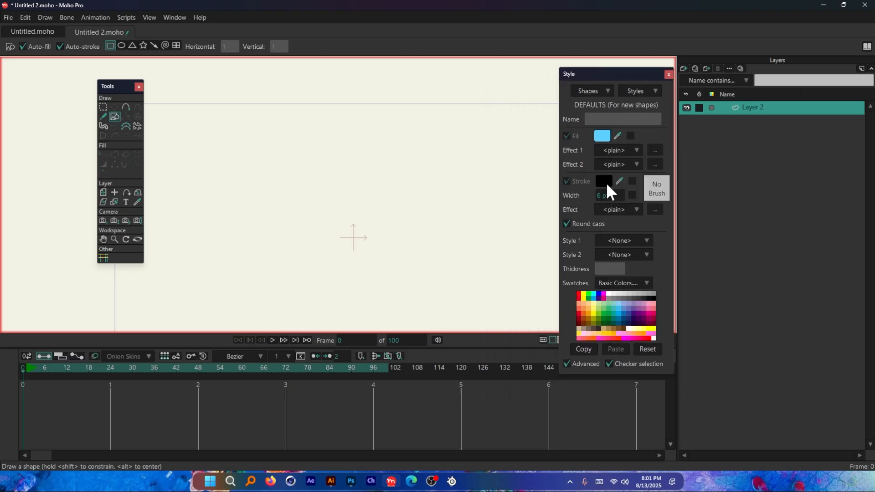
# Step: Set the stroke width to 15 px and draw a tall, narrow rectangle on the vector layer
pyautogui.moveTo(215, 136); pyautogui.dragTo(284, 266)
pyautogui.hotkey('ctrl', 'z')
pyautogui.click(606, 196)
pyautogui.moveTo(213, 137)
pyautogui.mouseDown()
pyautogui.moveTo(239, 312)
pyautogui.moveTo(254, 312)
pyautogui.mouseUp()
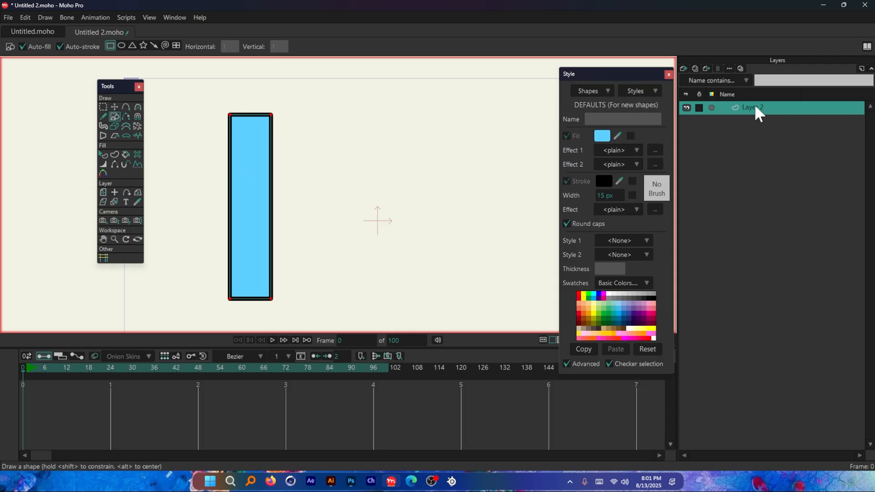
# Step: Group the rectangle's vector layer with Group With Selection and convert the group to a bone layer
pyautogui.rightClick(784, 118)
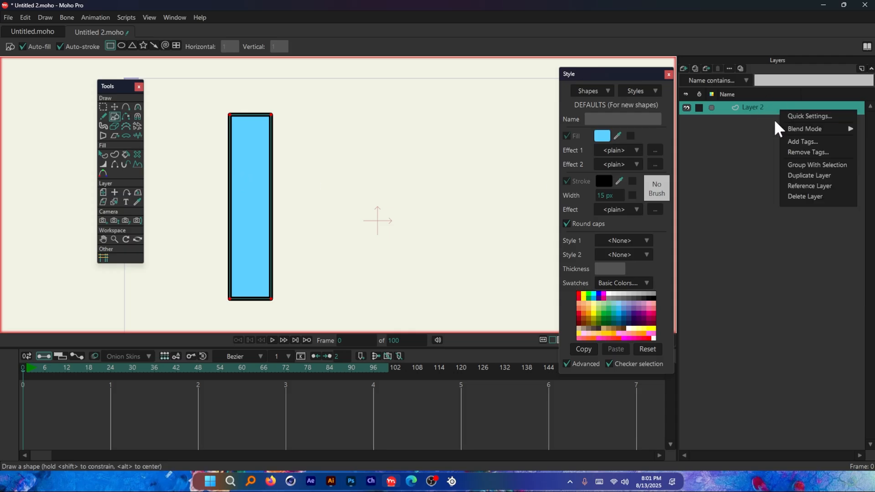
pyautogui.click(770, 117)
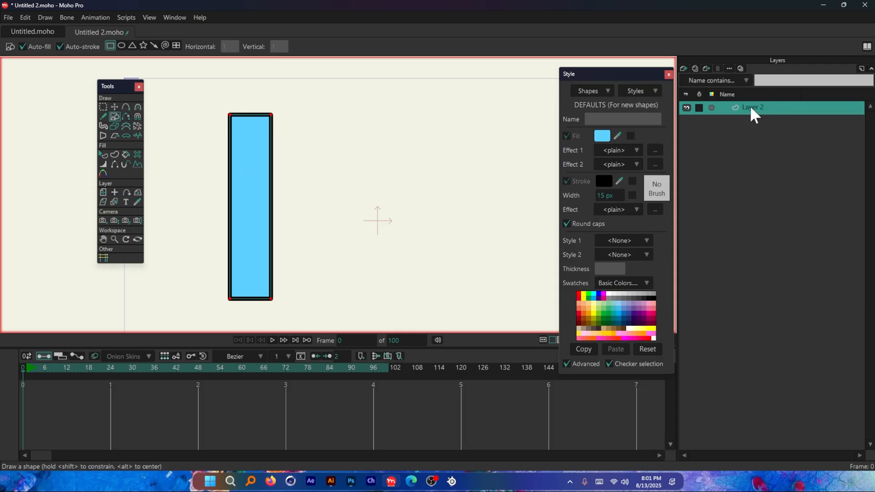
pyautogui.rightClick(776, 107)
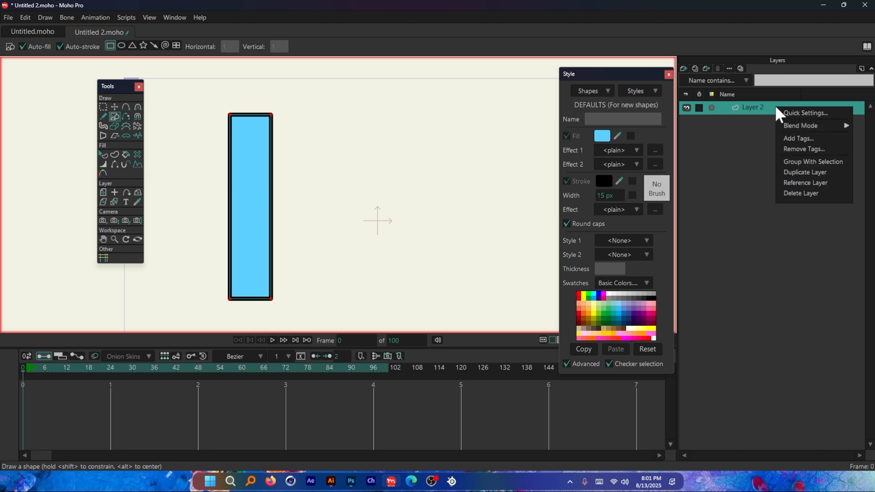
pyautogui.click(818, 162)
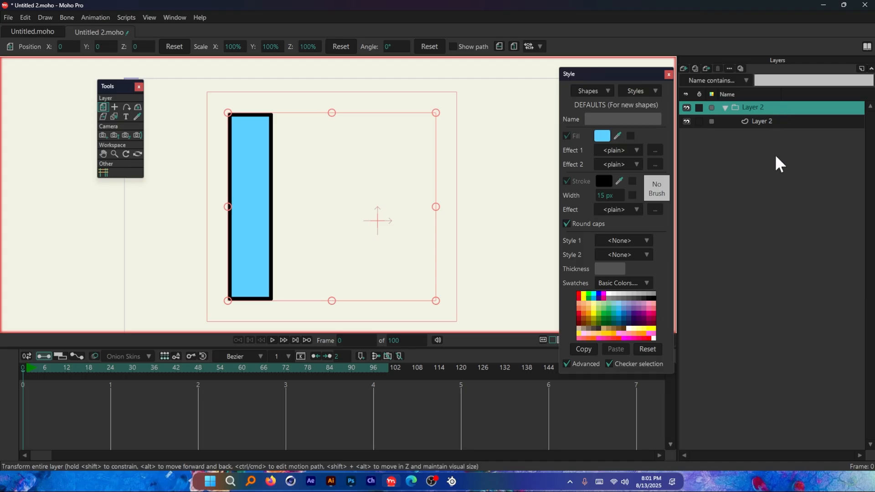
pyautogui.rightClick(775, 109)
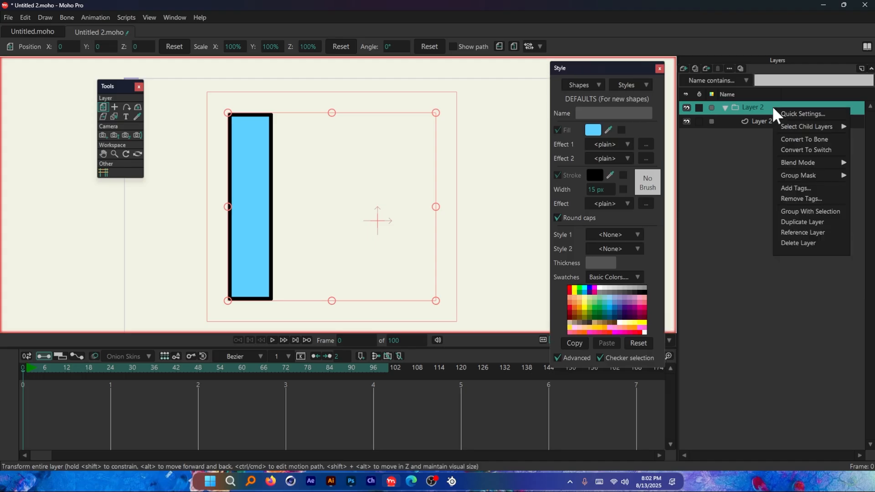
pyautogui.click(805, 139)
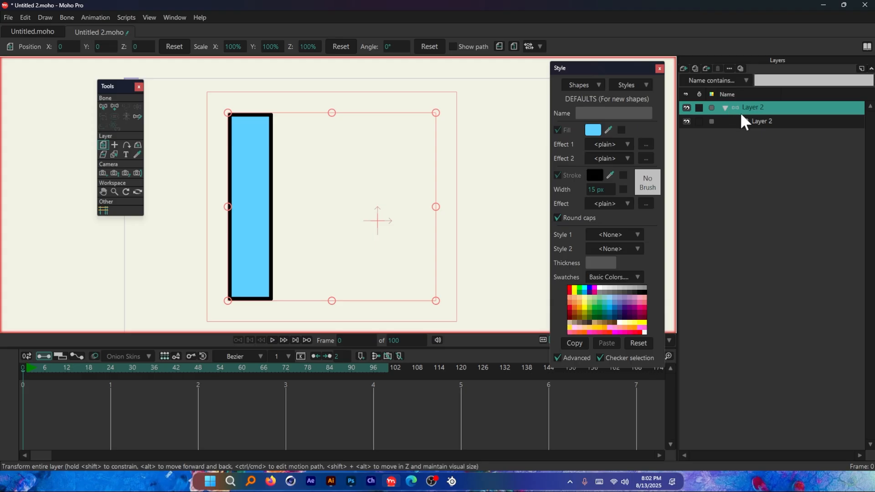
# Step: Draw a chain of two bones along the rectangle's centreline, running from its bottom edge to its top edge
pyautogui.click(116, 107)
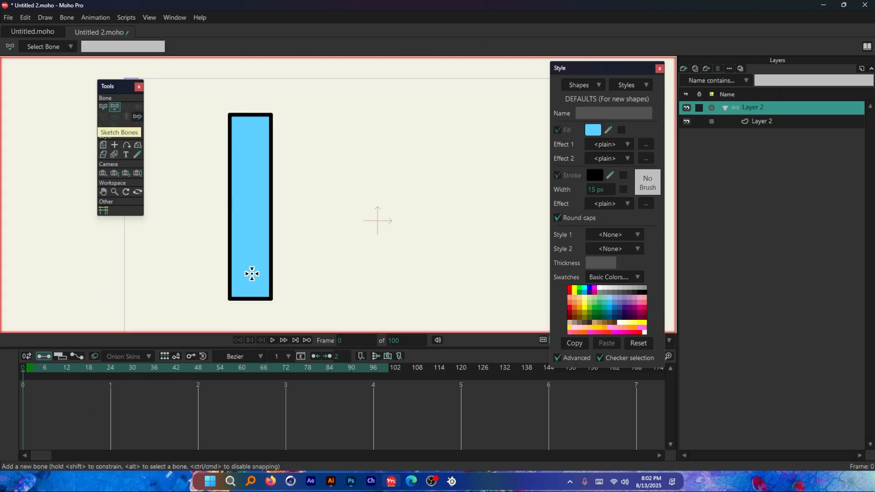
pyautogui.moveTo(250, 297); pyautogui.dragTo(256, 116)
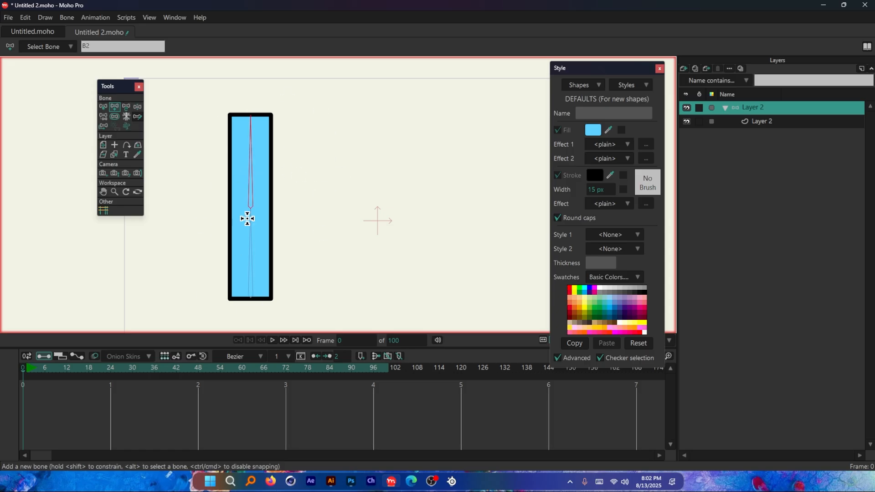
pyautogui.scroll(-1, 253, 183)
pyautogui.scroll(2, 237, 229)
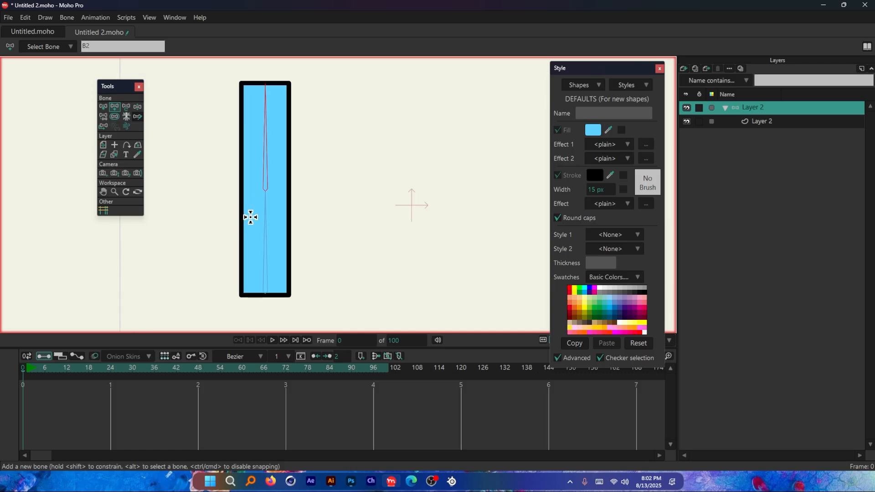
pyautogui.scroll(-1, 249, 216)
pyautogui.scroll(1, 256, 173)
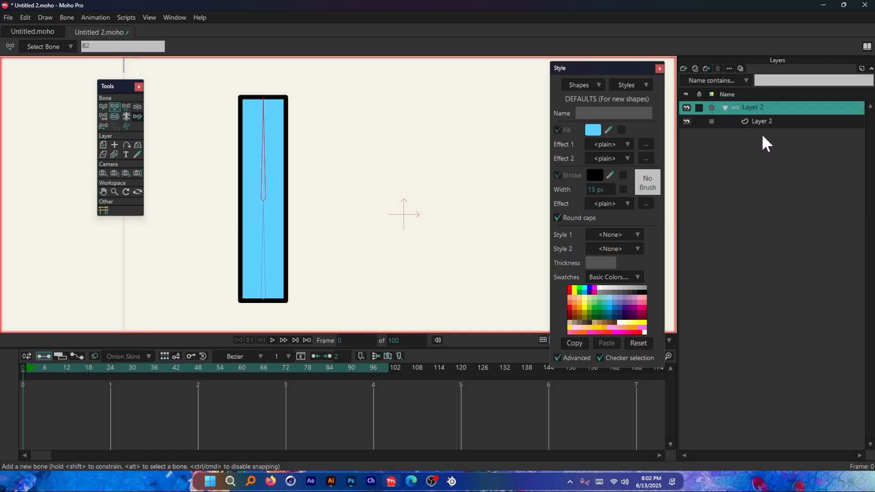
# Step: Try rotating the upper bone at frame 12 to test the rectangle's bend, and undo the pose
pyautogui.click(726, 108)
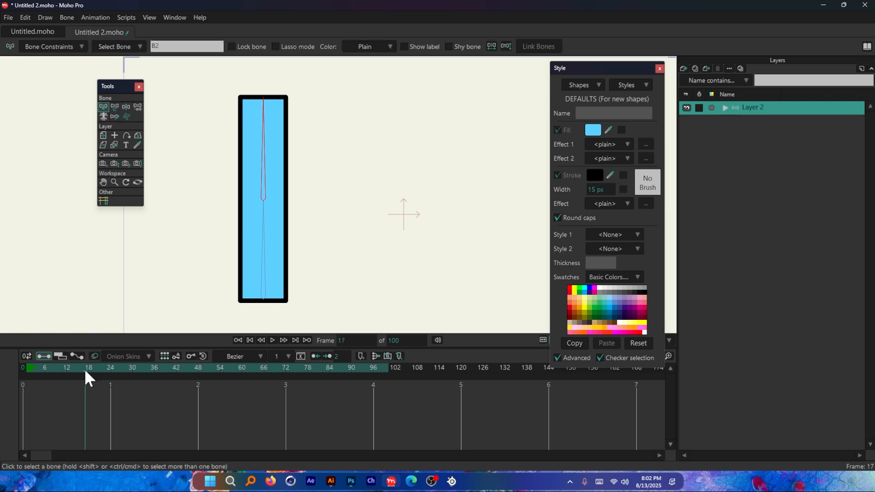
pyautogui.click(68, 369)
pyautogui.click(114, 107)
pyautogui.moveTo(250, 145); pyautogui.dragTo(291, 204)
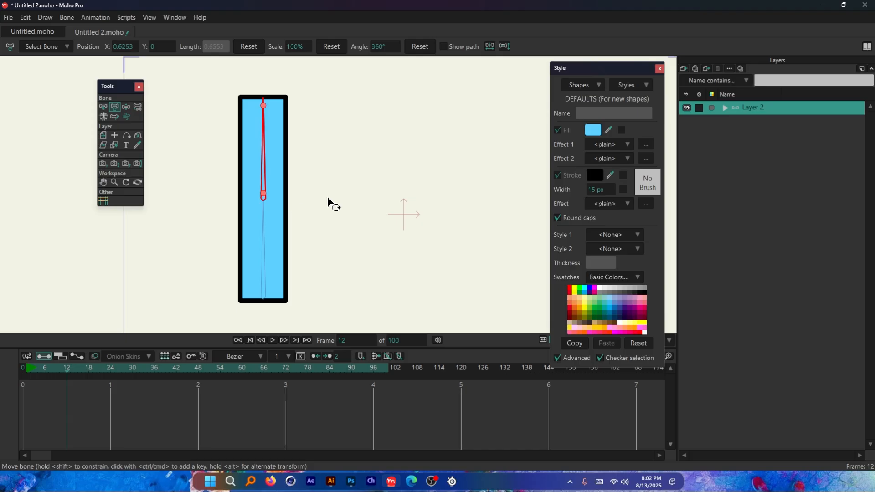
# Step: Add one point to each long side of the rectangle at the bone joint, working on the vector layer at frame 0
pyautogui.click(725, 108)
pyautogui.click(759, 122)
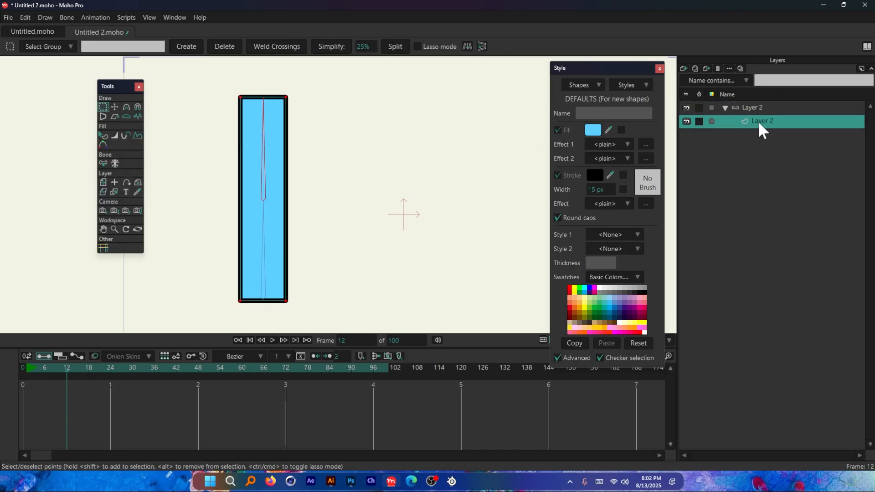
pyautogui.hotkey('shift', 'Left')
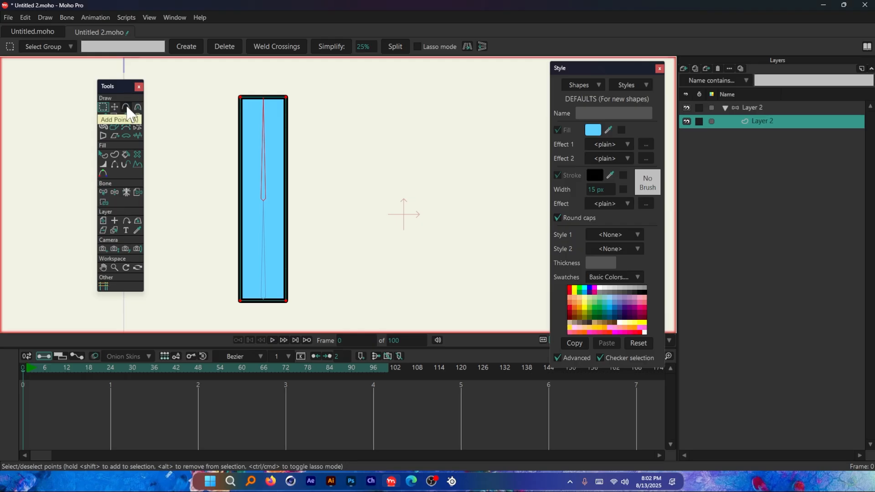
pyautogui.click(127, 108)
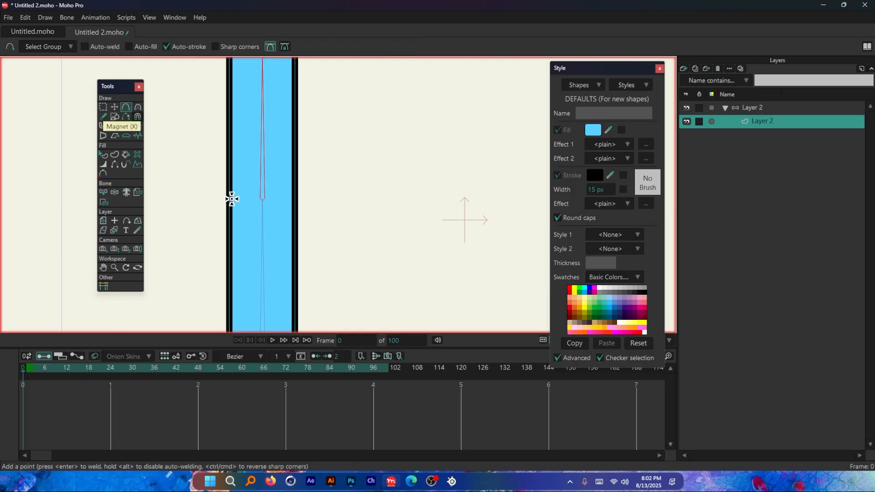
pyautogui.click(229, 198)
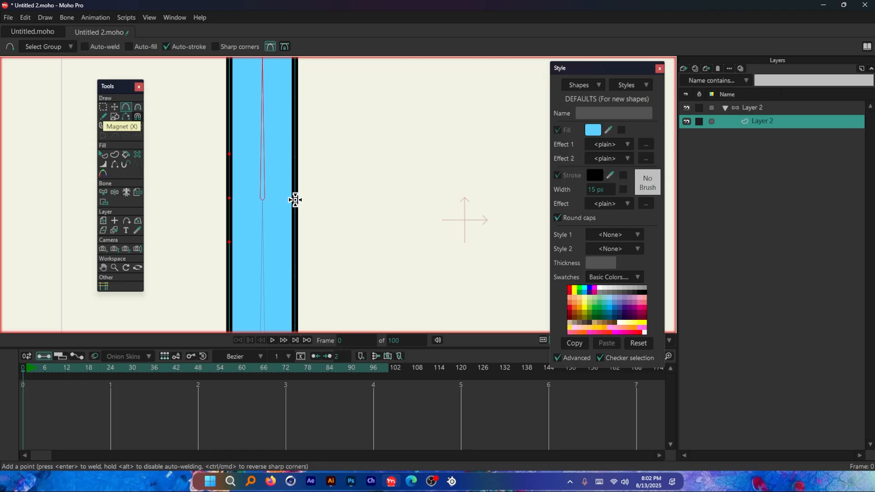
pyautogui.click(296, 200)
pyautogui.scroll(-3, 319, 199)
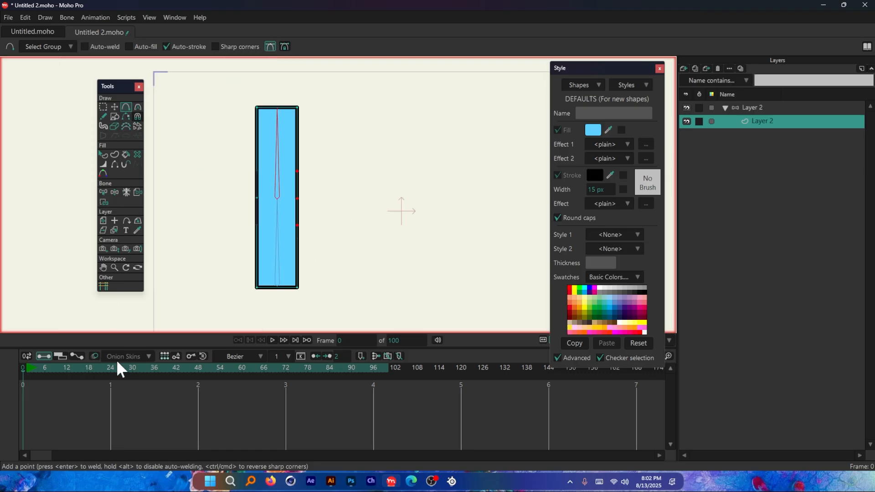
# Step: Test the bend with the added points by rotating the bone layer's upper bone at frame 12, and undo the last rotation
pyautogui.click(67, 369)
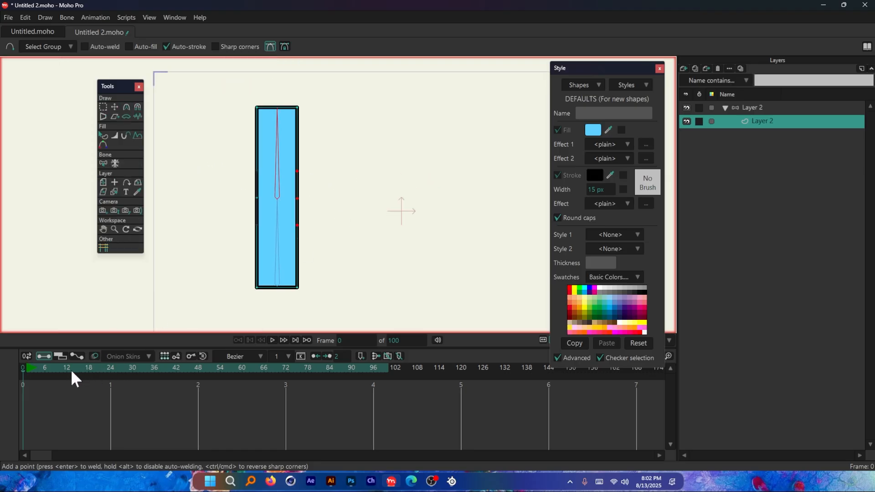
pyautogui.click(756, 107)
pyautogui.press('t')
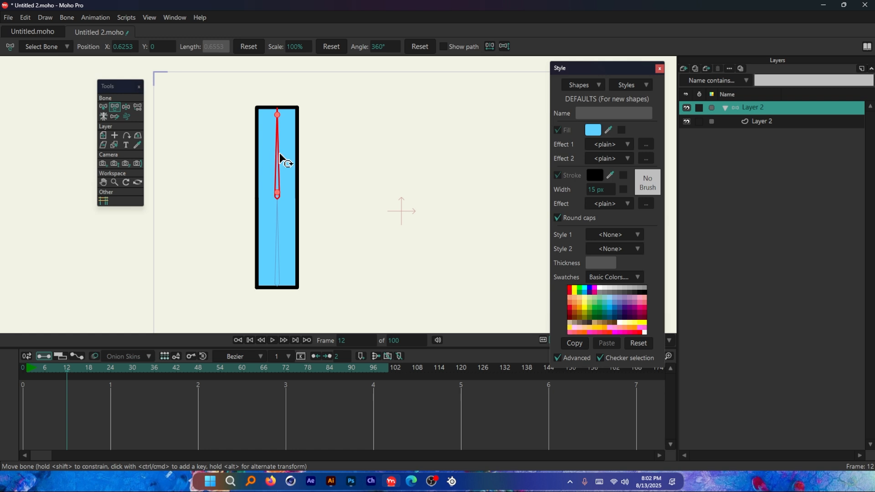
pyautogui.moveTo(281, 157); pyautogui.dragTo(316, 226)
pyautogui.scroll(3, 306, 180)
pyautogui.scroll(-4, 302, 178)
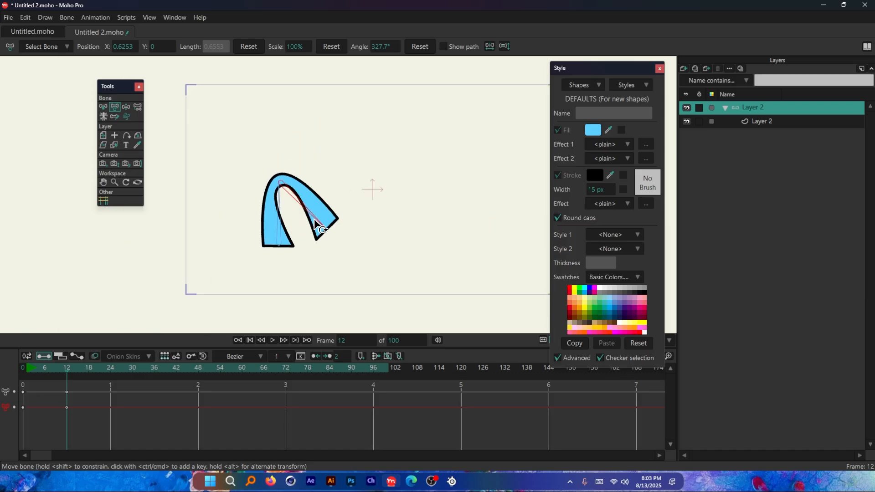
pyautogui.scroll(2, 317, 221)
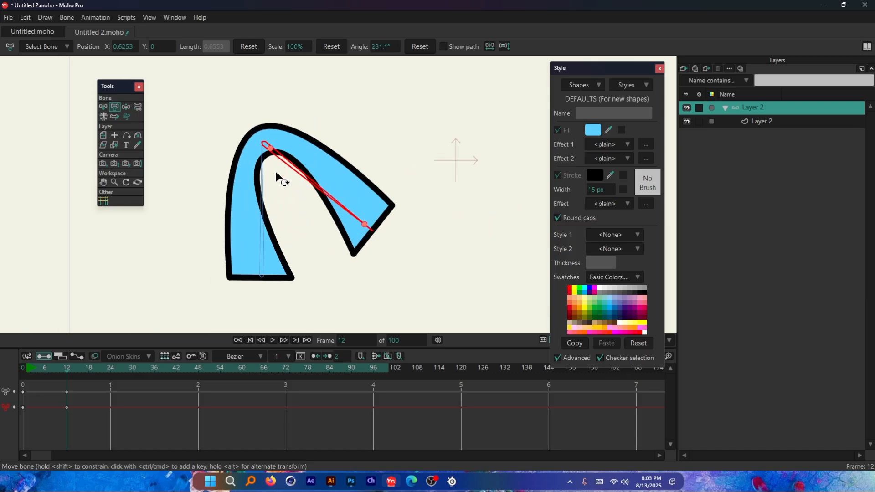
pyautogui.scroll(-5, 315, 222)
pyautogui.scroll(5, 322, 215)
pyautogui.hotkey('ctrl', 'z')
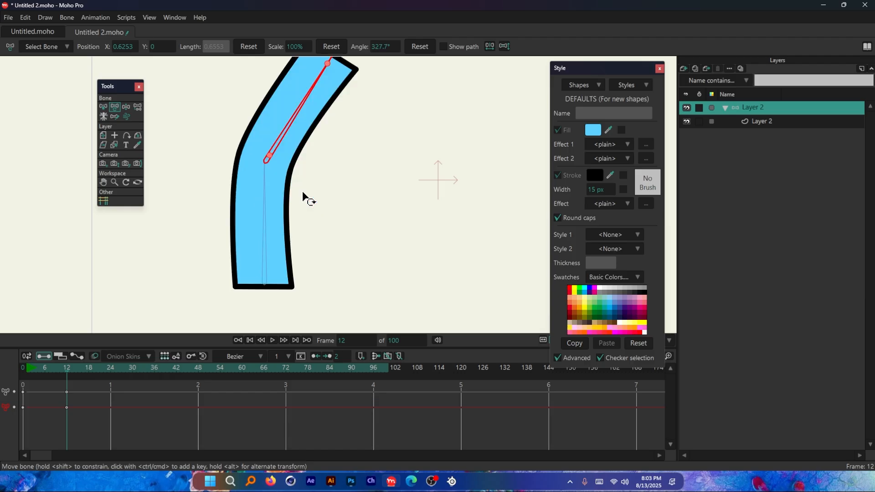
# Step: Fold the upper bone down beside the lower bone to about 213°, examine the joint's deformation, and undo the test rotations
pyautogui.moveTo(303, 192); pyautogui.dragTo(300, 283)
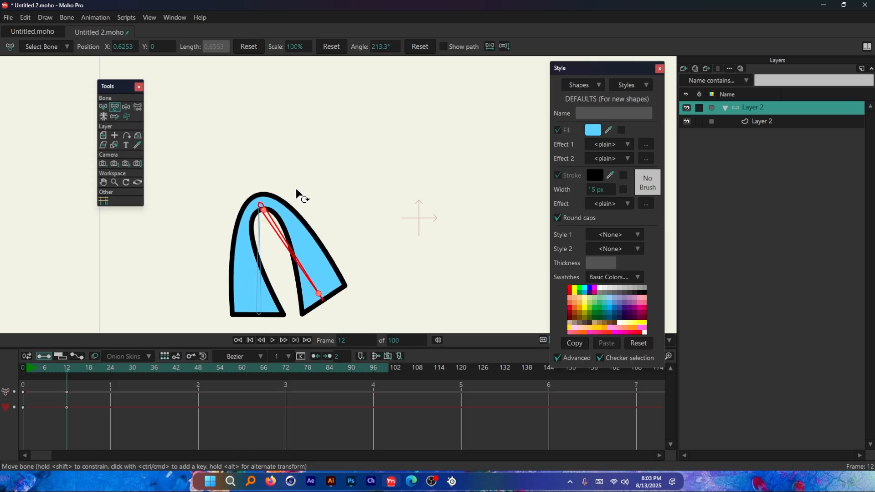
pyautogui.scroll(-1, 280, 147)
pyautogui.scroll(1, 277, 162)
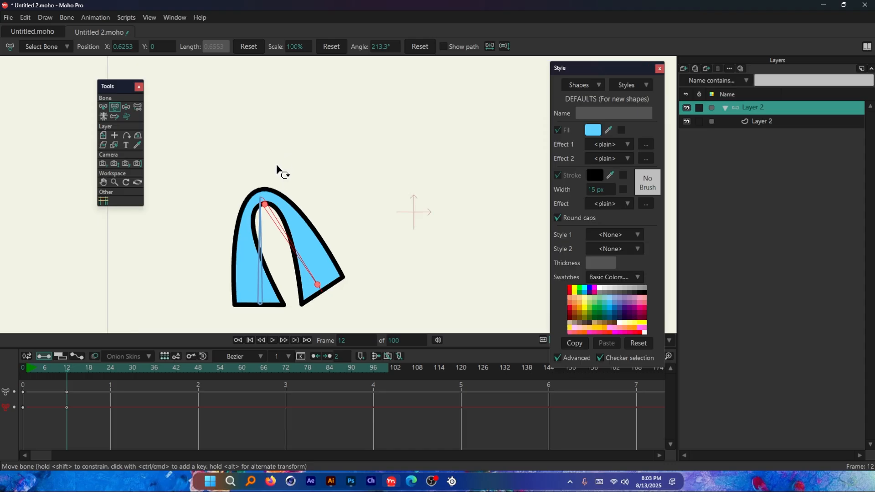
pyautogui.scroll(-1, 277, 171)
pyautogui.scroll(1, 277, 171)
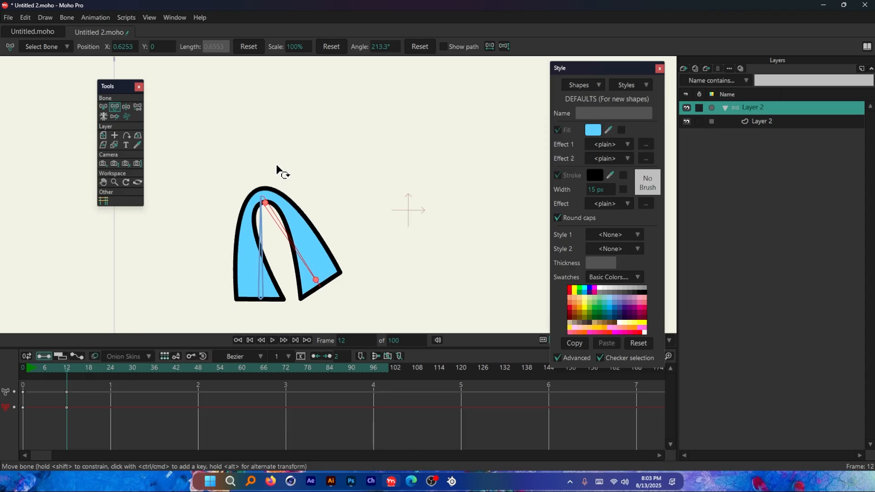
pyautogui.hotkey('ctrl', 'z')
pyautogui.moveTo(266, 147); pyautogui.dragTo(232, 142)
pyautogui.hotkey('ctrl', 'z')
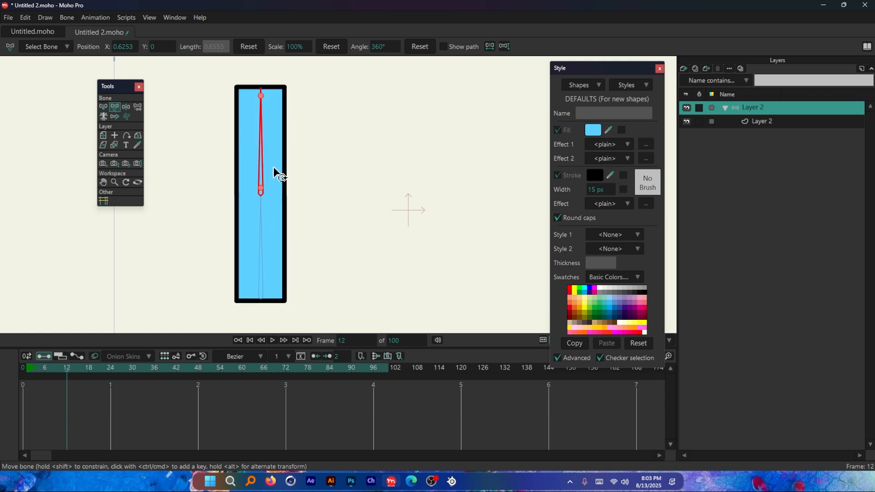
# Step: Bend the upper bone to about 243°, check the binding notes in Illustrator, and undo the bend back in Moho
pyautogui.moveTo(275, 173); pyautogui.dragTo(324, 232)
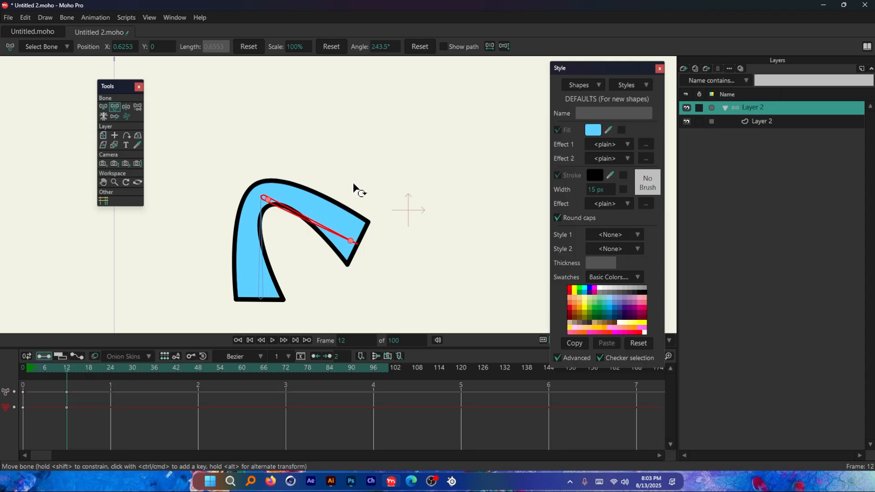
pyautogui.hotkey('alt', 'Tab')
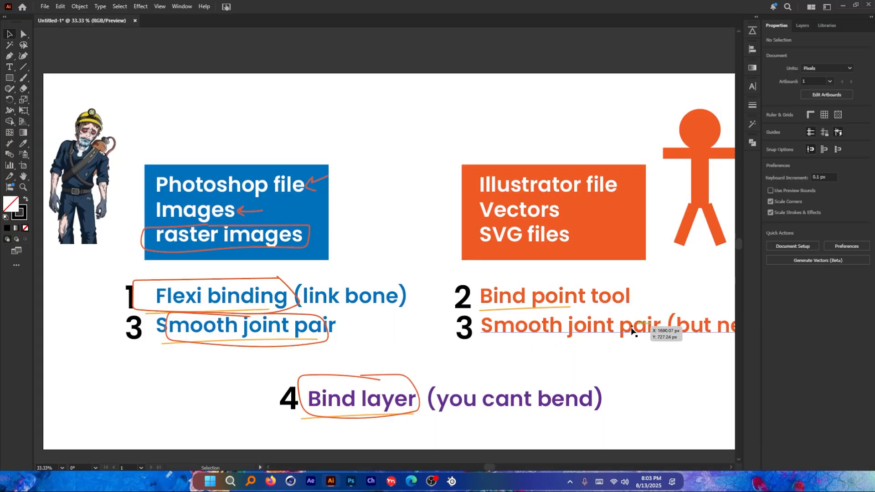
pyautogui.hotkey('alt', 'Tab')
pyautogui.hotkey('ctrl', 'z')
pyautogui.click(267, 192)
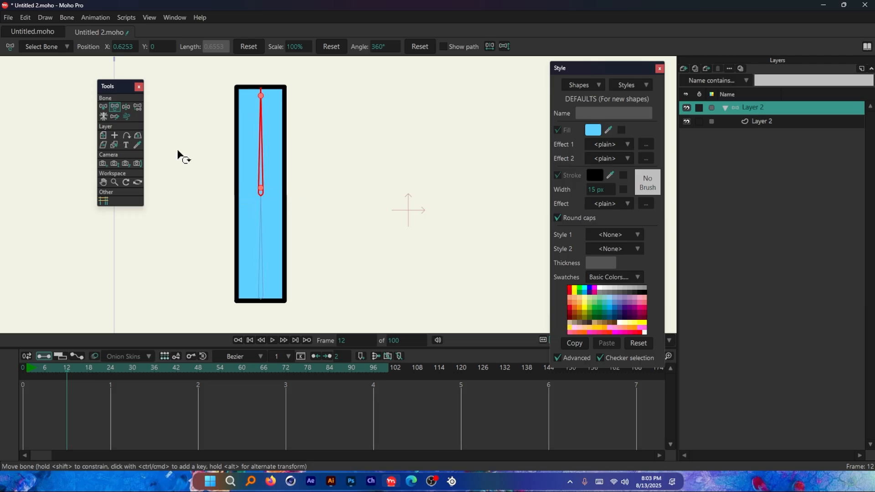
# Step: Select both bones at frame 0 and apply Create Smooth Joint For Bone Pair to the rectangle's vector layer
pyautogui.click(103, 108)
pyautogui.press('Escape')
pyautogui.moveTo(315, 154); pyautogui.dragTo(203, 240)
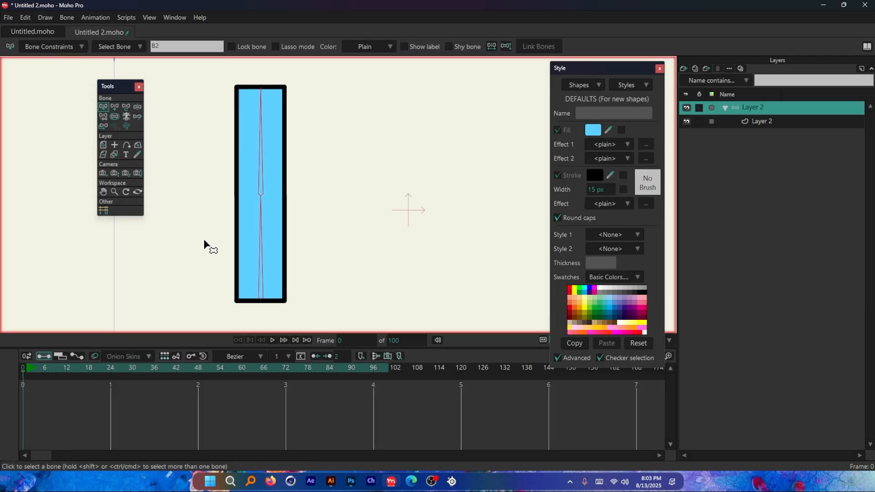
pyautogui.click(762, 122)
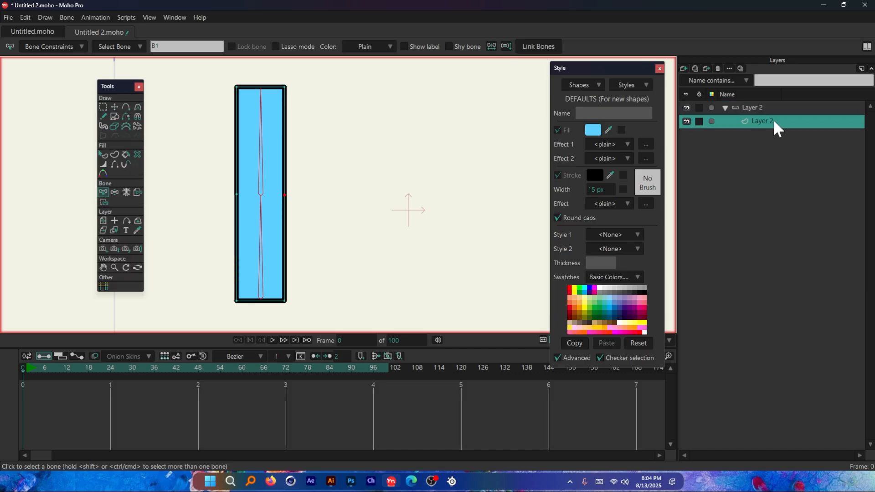
pyautogui.click(65, 19)
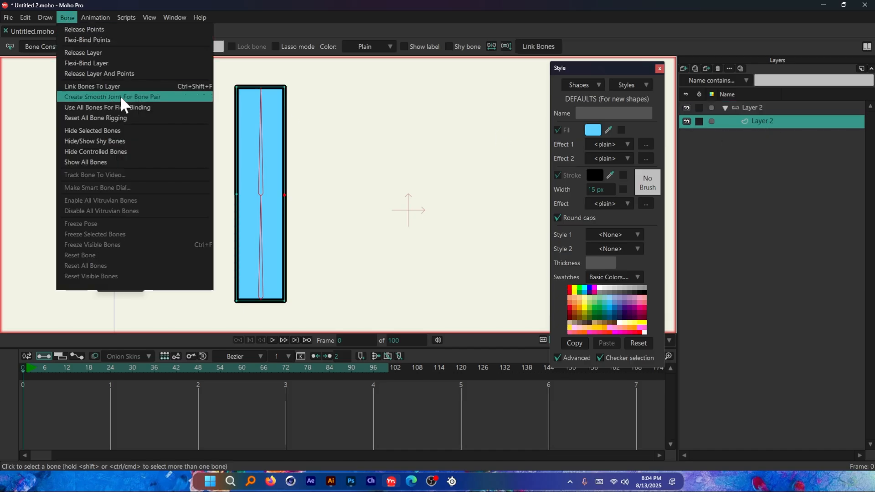
pyautogui.click(149, 97)
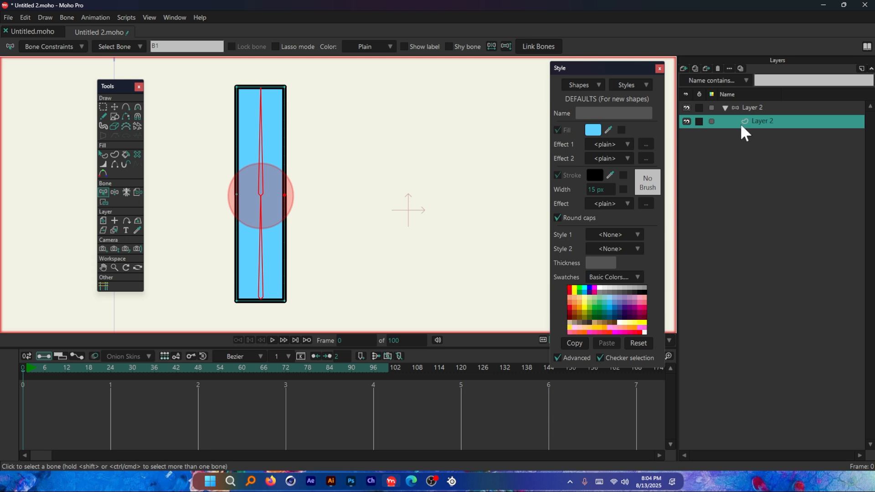
# Step: Test the smooth joint by rotating the upper bone to about 246° at frame 12, and undo the rotation
pyautogui.click(765, 111)
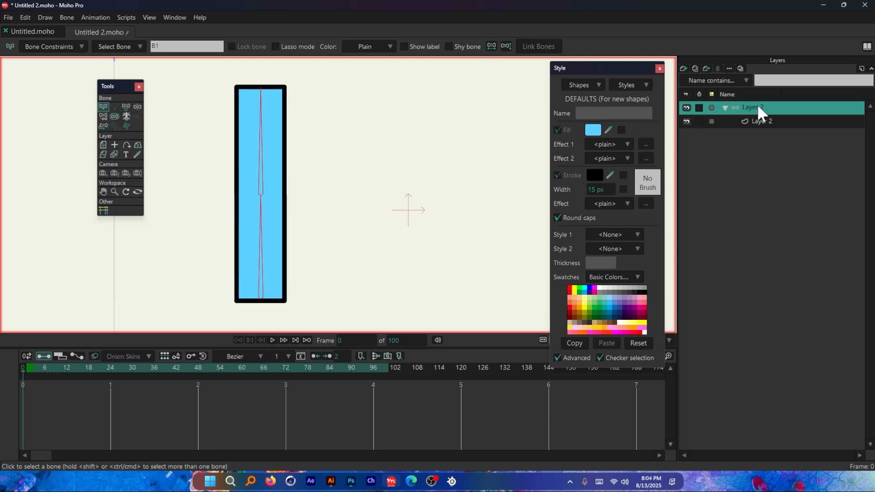
pyautogui.click(68, 371)
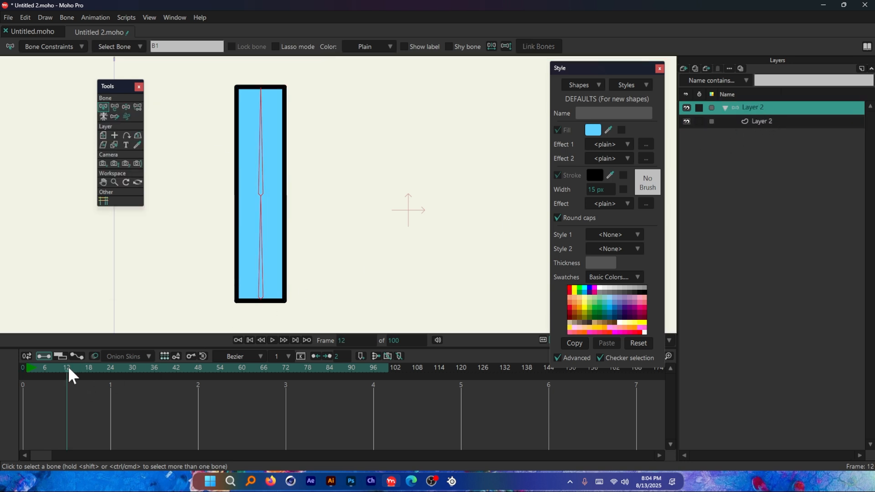
pyautogui.click(117, 105)
pyautogui.press('b')
pyautogui.moveTo(324, 143); pyautogui.dragTo(215, 161)
pyautogui.click(116, 105)
pyautogui.moveTo(264, 146); pyautogui.dragTo(322, 227)
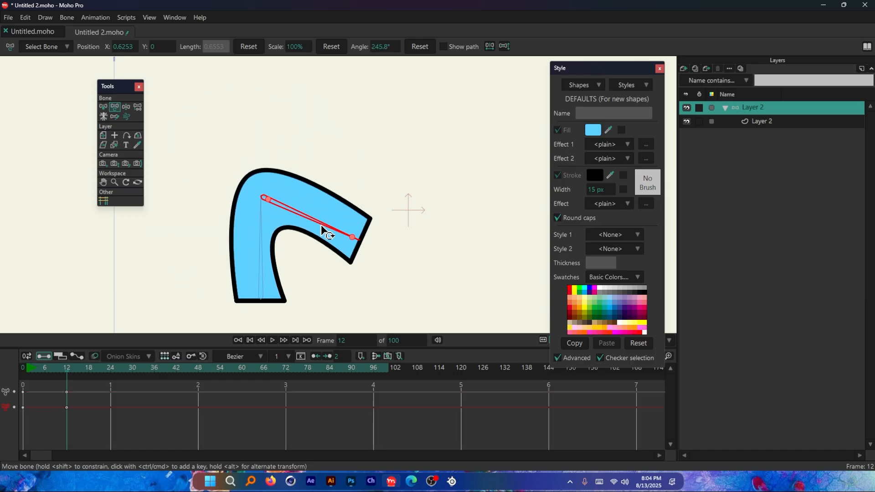
pyautogui.hotkey('ctrl', 'z')
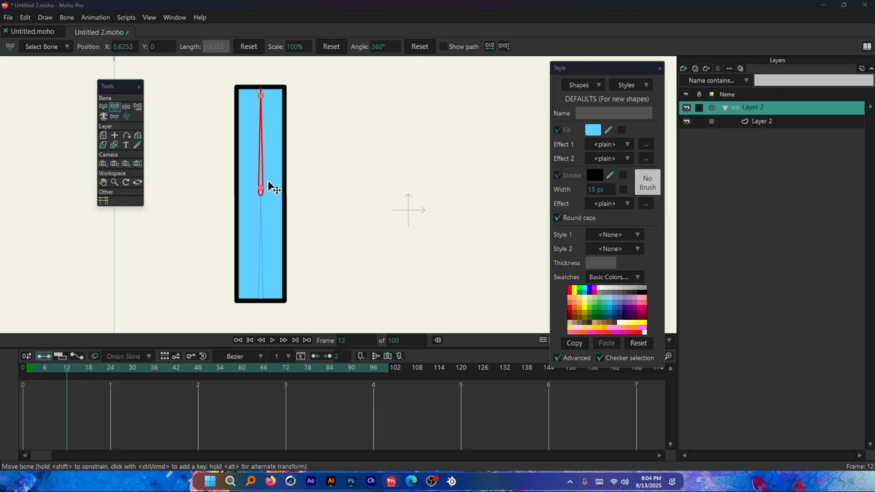
# Step: Switch to Illustrator and review the vector notes on the Bind point tool and Smooth joint pair
pyautogui.hotkey('alt', 'Tab')
pyautogui.scroll(-1, 166, 256)
pyautogui.moveTo(465, 302); pyautogui.dragTo(412, 292)
pyautogui.scroll(2, 412, 292)
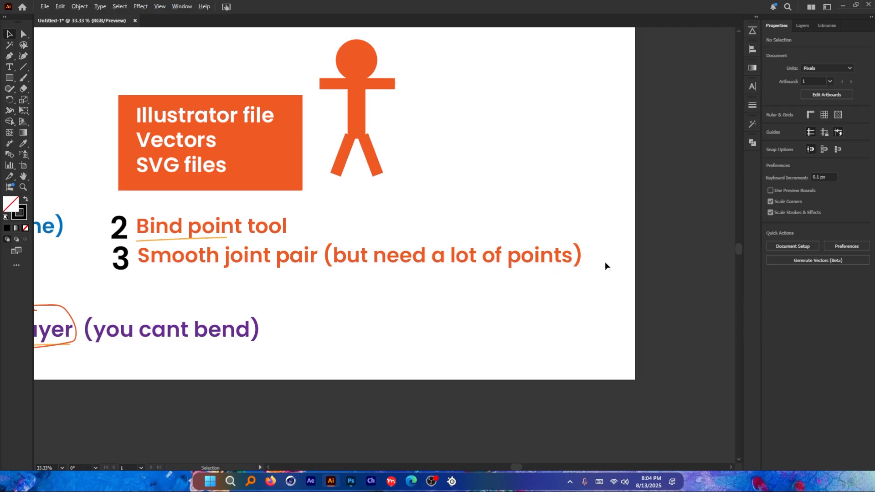
# Step: Review the raster-image notes on Flexi binding and Smooth joint pair, and look closely at the linked miner character image
pyautogui.scroll(-2, 605, 262)
pyautogui.moveTo(605, 263); pyautogui.dragTo(720, 271)
pyautogui.scroll(1, 701, 271)
pyautogui.scroll(2, 205, 267)
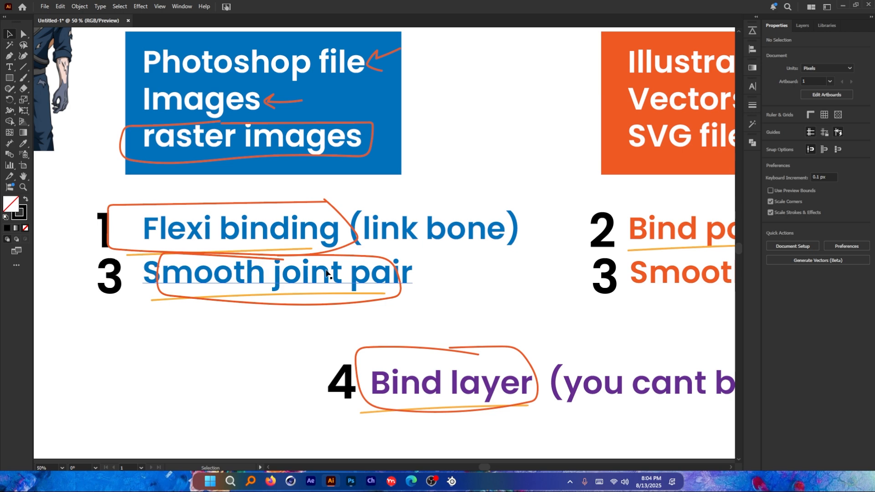
pyautogui.scroll(-1, 413, 312)
pyautogui.scroll(2, 114, 103)
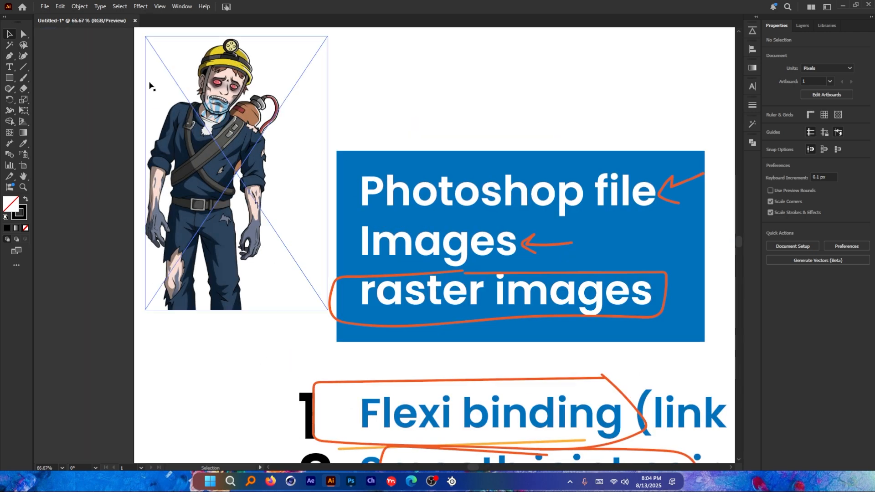
pyautogui.scroll(2, 150, 85)
pyautogui.moveTo(308, 185); pyautogui.dragTo(315, 148)
pyautogui.scroll(-5, 229, 166)
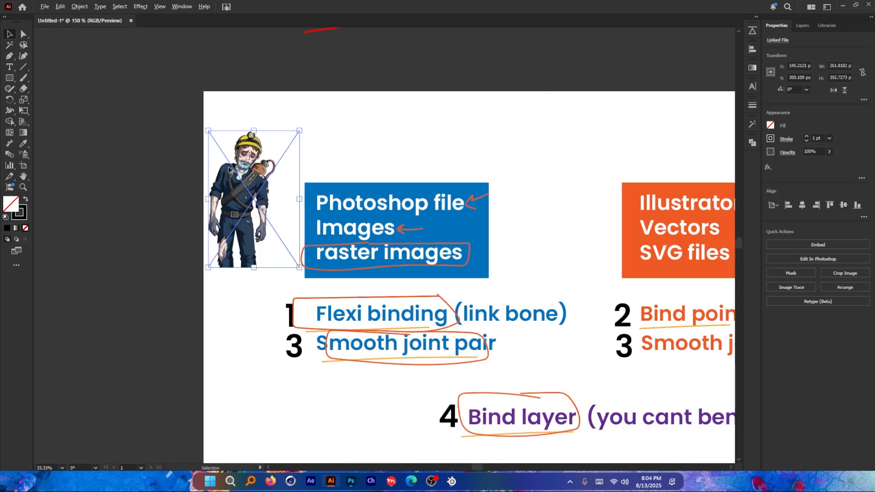
# Step: Add several anchor points along the upper edge of the small orange rectangle beside the stick figure with the Add Anchor Point tool
pyautogui.moveTo(619, 194); pyautogui.dragTo(230, 222)
pyautogui.scroll(4, 407, 219)
pyautogui.click(409, 209)
pyautogui.scroll(3, 205, 210)
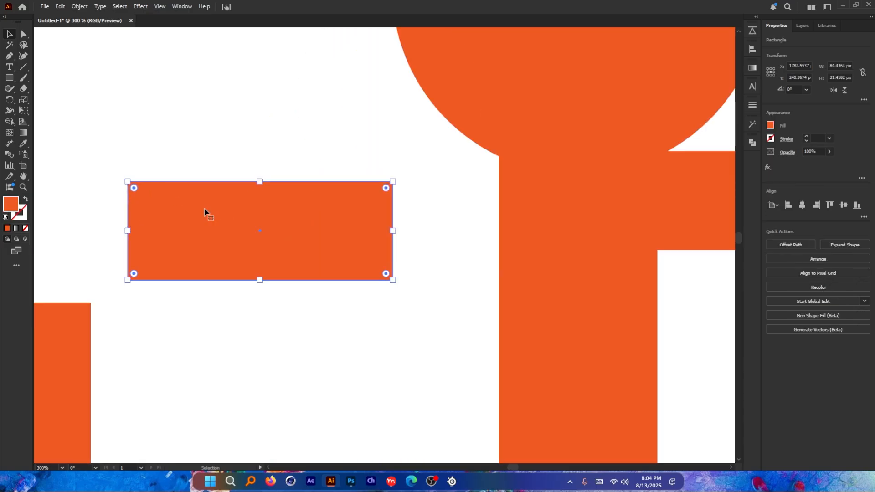
pyautogui.press('+')
pyautogui.click(201, 181)
pyautogui.click(238, 182)
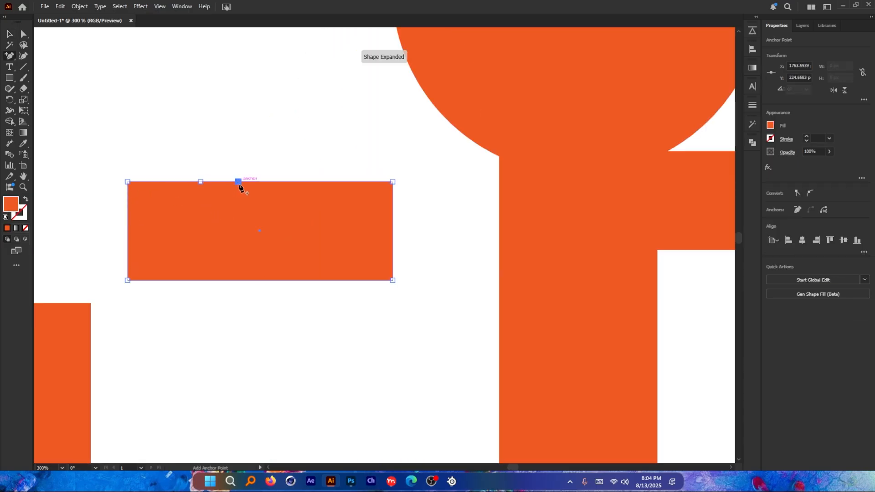
pyautogui.click(281, 182)
pyautogui.press('Return')
pyautogui.click(266, 181)
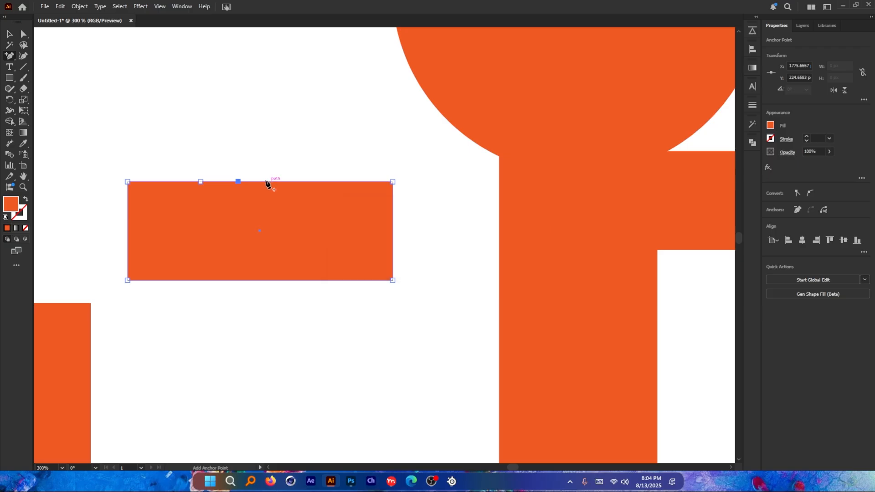
pyautogui.click(279, 182)
pyautogui.click(291, 182)
pyautogui.click(7, 34)
# Step: Compare the raster-image notes with the vector note about Smooth joint pair and its need for a lot of points
pyautogui.scroll(-7, 528, 233)
pyautogui.press('space')
pyautogui.moveTo(110, 228); pyautogui.dragTo(143, 179)
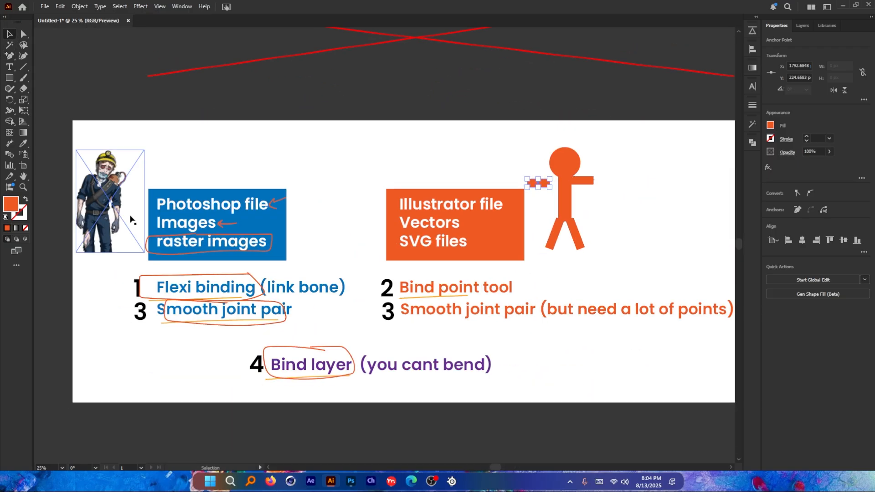
pyautogui.moveTo(548, 334); pyautogui.dragTo(346, 329)
pyautogui.scroll(1, 396, 318)
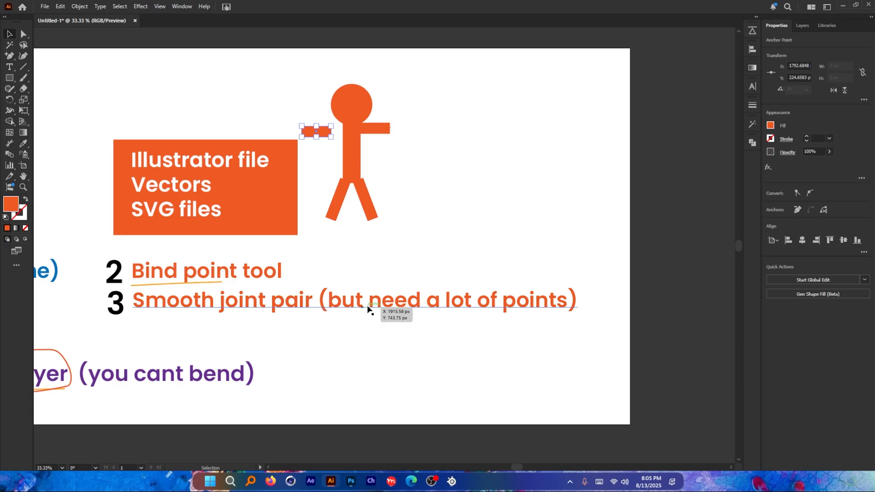
# Step: Switch back to Moho Pro and select all points of the rectangle's vector layer at frame 0
pyautogui.hotkey('alt', 'Tab')
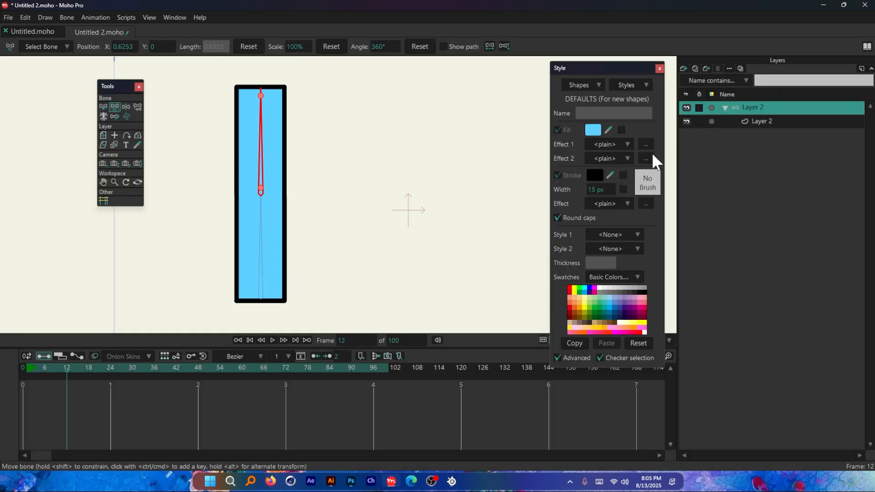
pyautogui.click(769, 122)
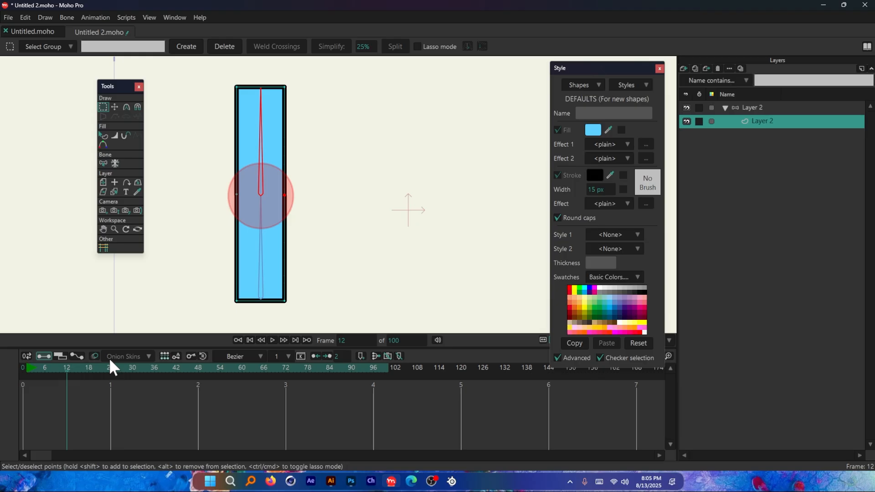
pyautogui.moveTo(109, 364); pyautogui.dragTo(20, 382)
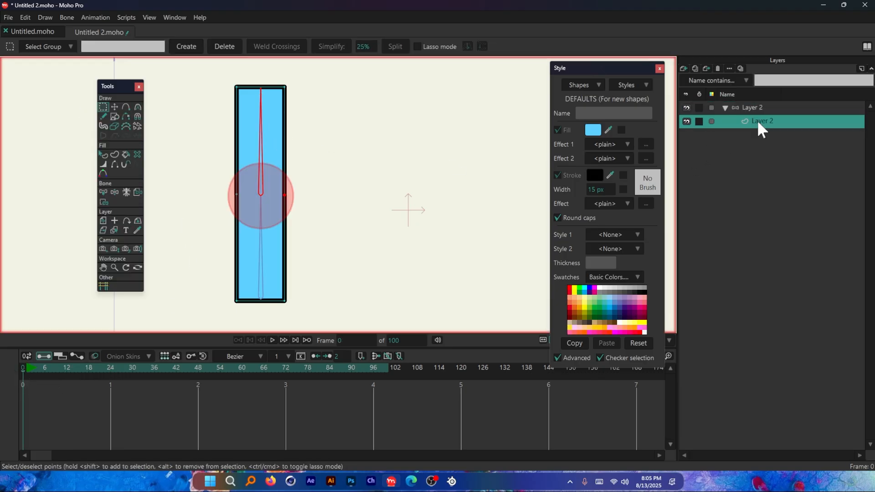
pyautogui.hotkey('ctrl', 'a')
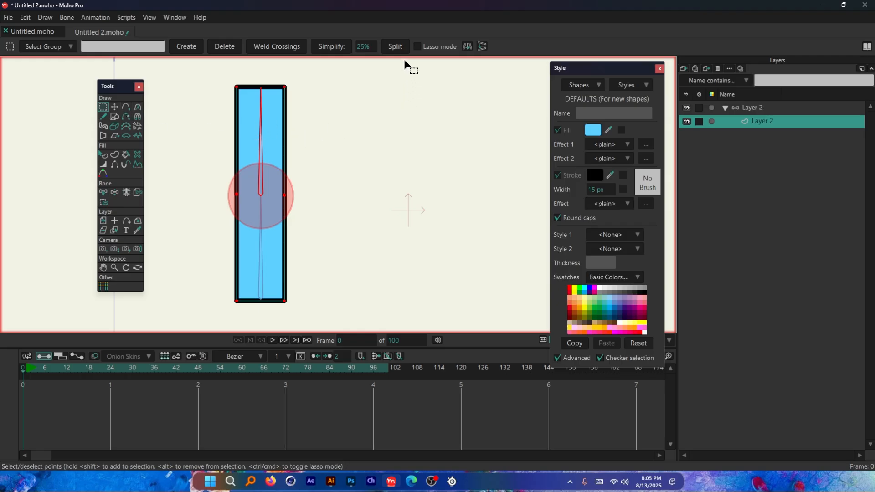
# Step: Split the selected edges of the rectangle repeatedly to fill its outline with many points, and inspect them around the joint
pyautogui.click(399, 45)
pyautogui.click(397, 45)
pyautogui.click(397, 45)
pyautogui.click(397, 46)
pyautogui.click(397, 46)
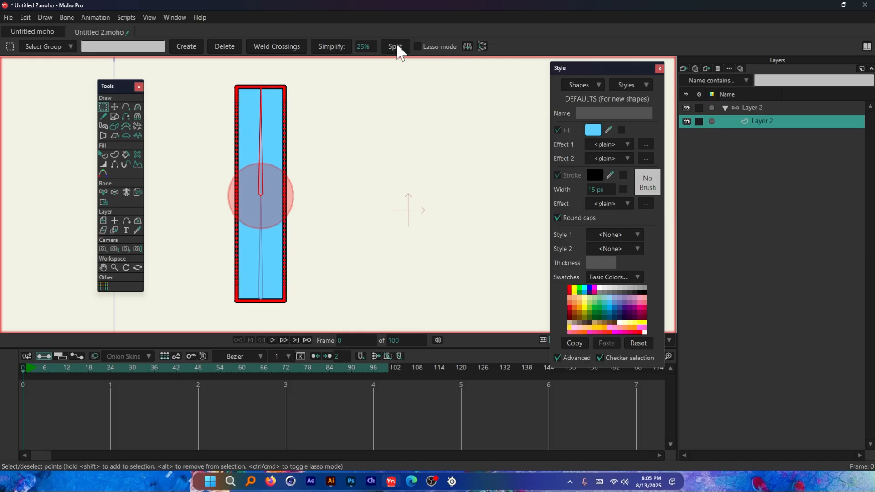
pyautogui.scroll(5, 342, 131)
pyautogui.scroll(-5, 336, 195)
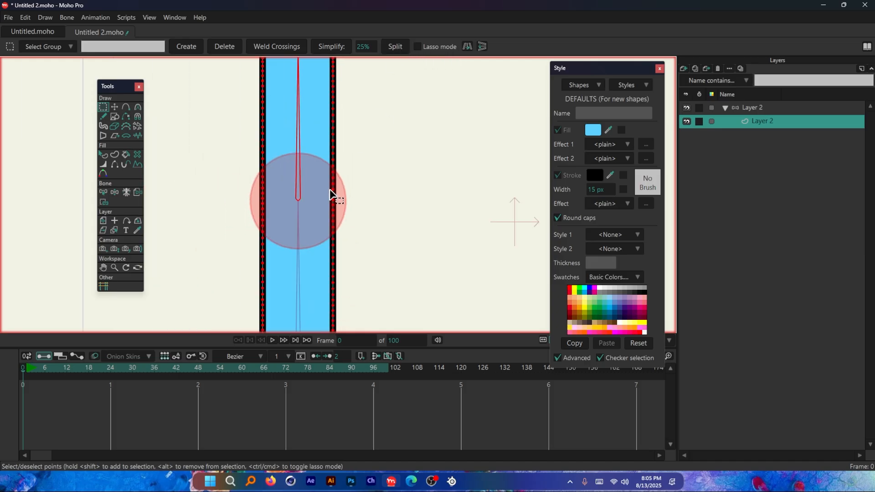
pyautogui.scroll(-2, 302, 196)
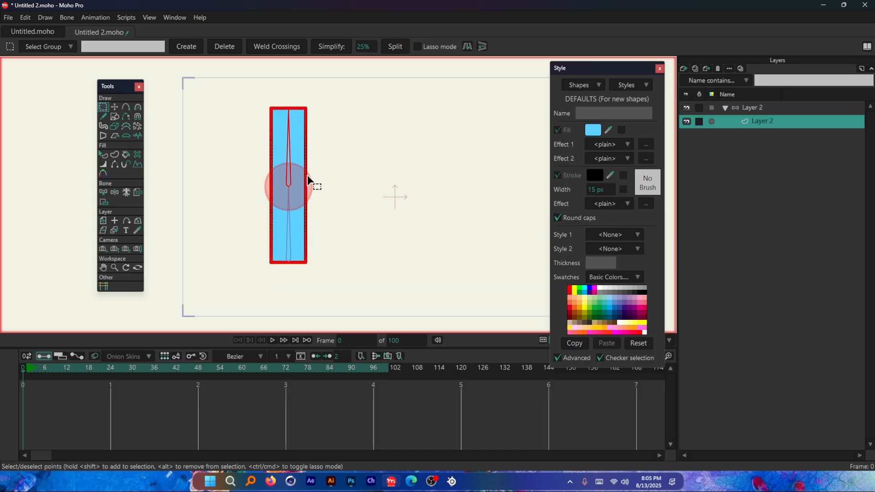
pyautogui.scroll(3, 318, 197)
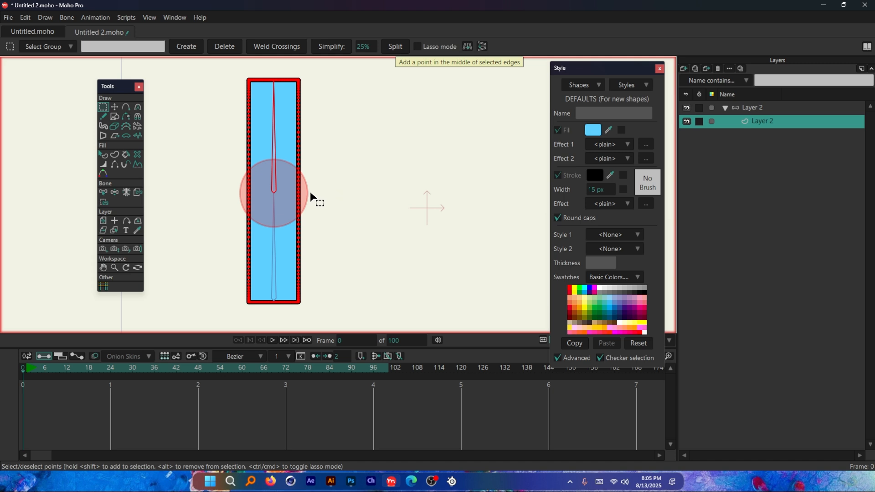
pyautogui.scroll(3, 298, 173)
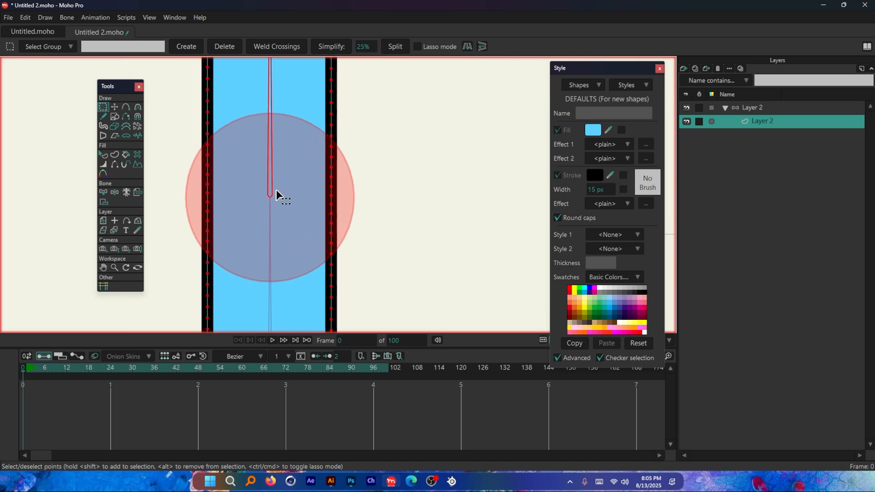
pyautogui.scroll(-3, 343, 184)
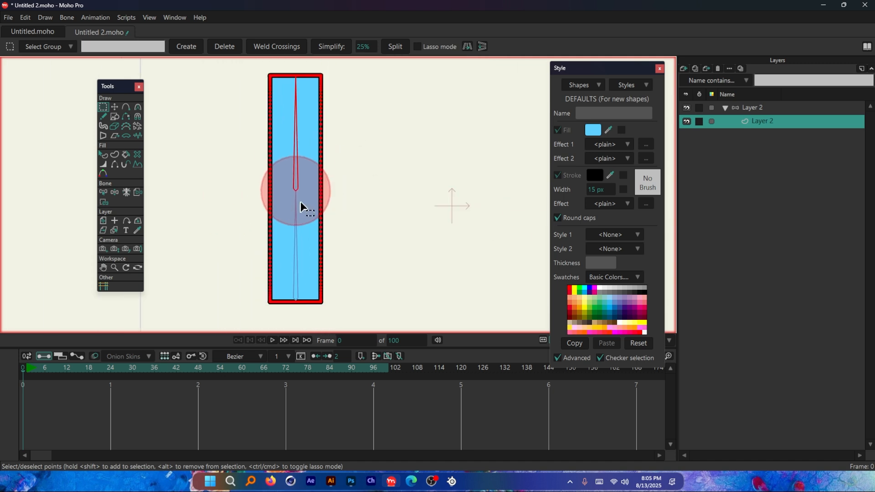
pyautogui.scroll(-1, 385, 165)
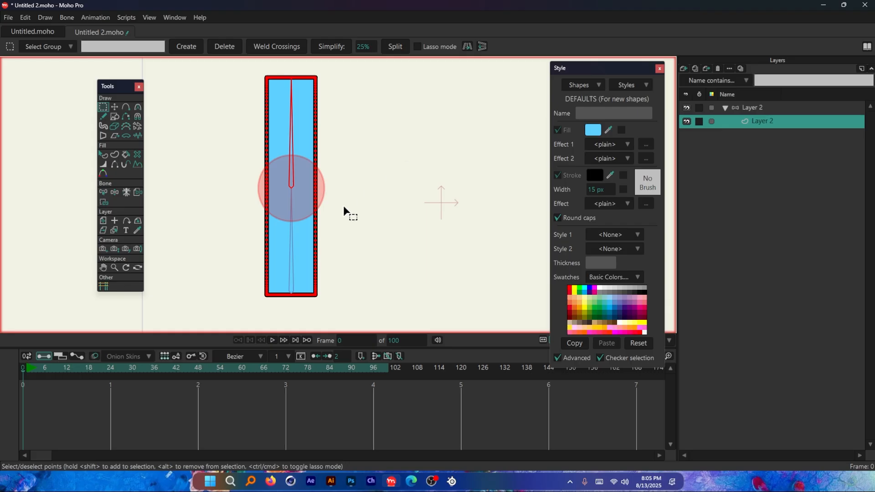
# Step: At frame 12, on the bone layer, rotate the upper bone sharply downward to about 221.5° with the Transform Bone tool to test the joint
pyautogui.click(68, 368)
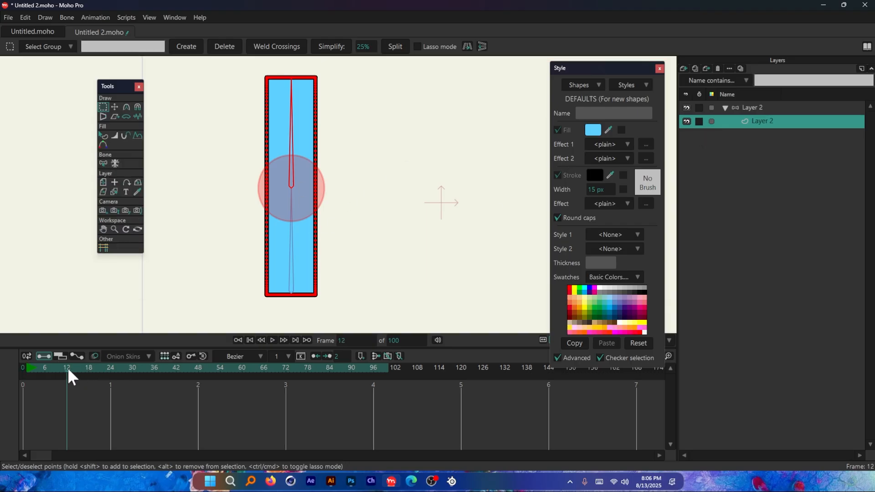
pyautogui.click(753, 108)
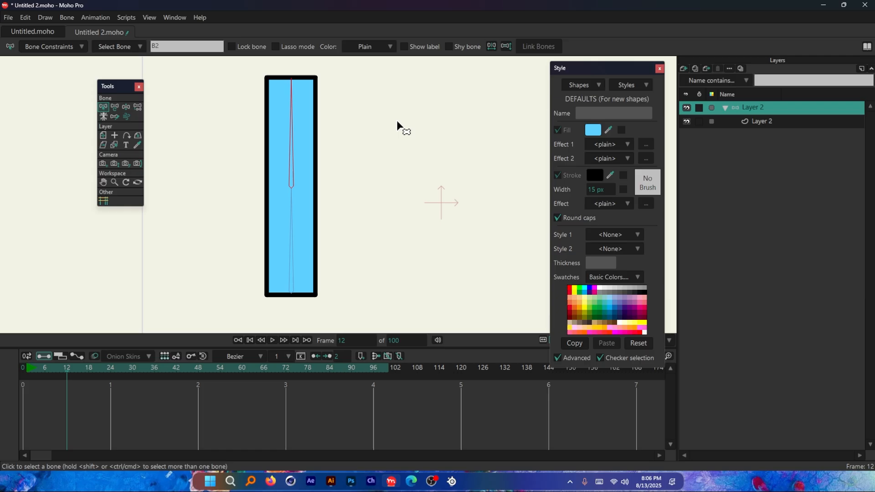
pyautogui.click(114, 107)
pyautogui.moveTo(293, 121); pyautogui.dragTo(346, 242)
pyautogui.scroll(5, 345, 223)
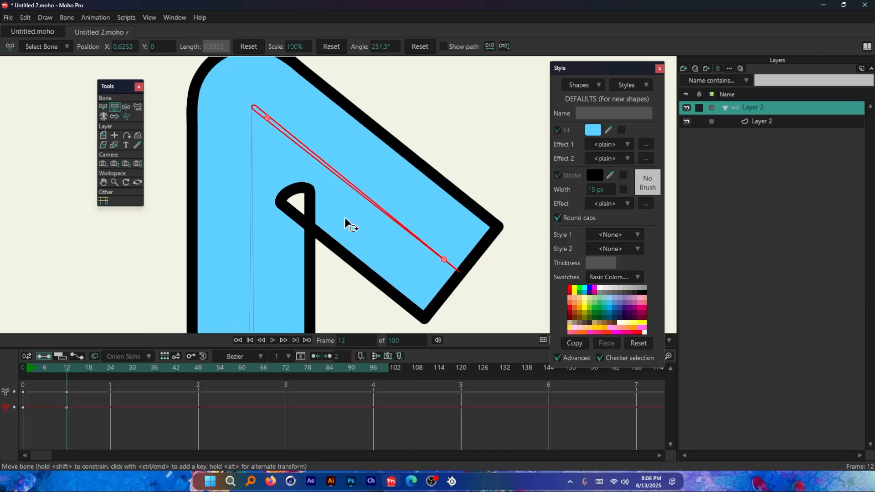
pyautogui.moveTo(371, 198); pyautogui.dragTo(304, 241)
pyautogui.scroll(-5, 298, 221)
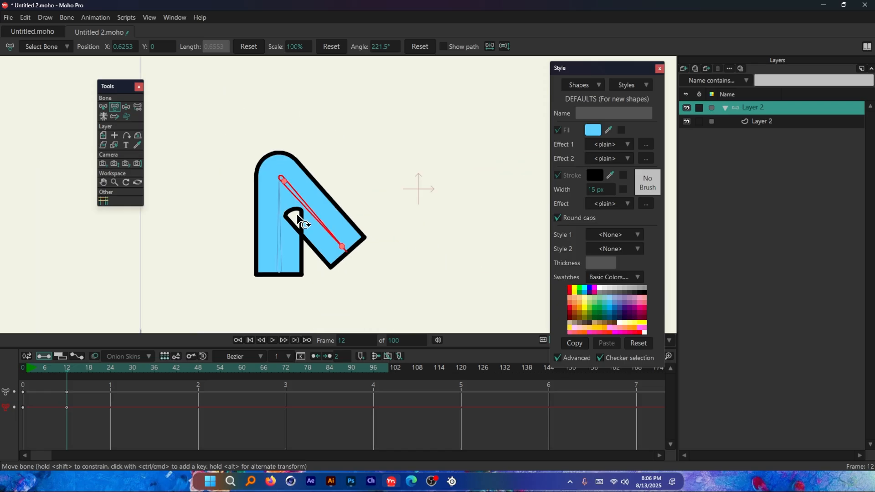
pyautogui.scroll(3, 258, 196)
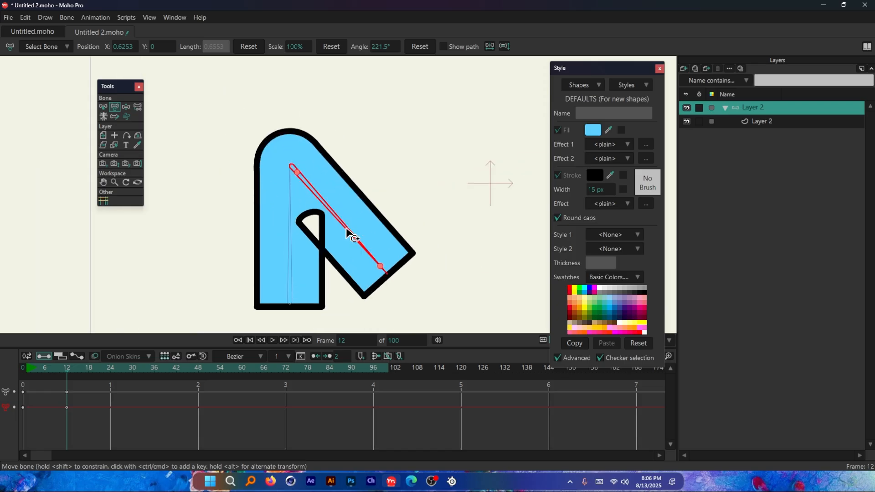
# Step: Rotate the upper bone back up to about 285.3° and check the smoothness of the bend
pyautogui.moveTo(348, 235); pyautogui.dragTo(377, 146)
pyautogui.scroll(-3, 358, 187)
pyautogui.moveTo(357, 187); pyautogui.dragTo(312, 180)
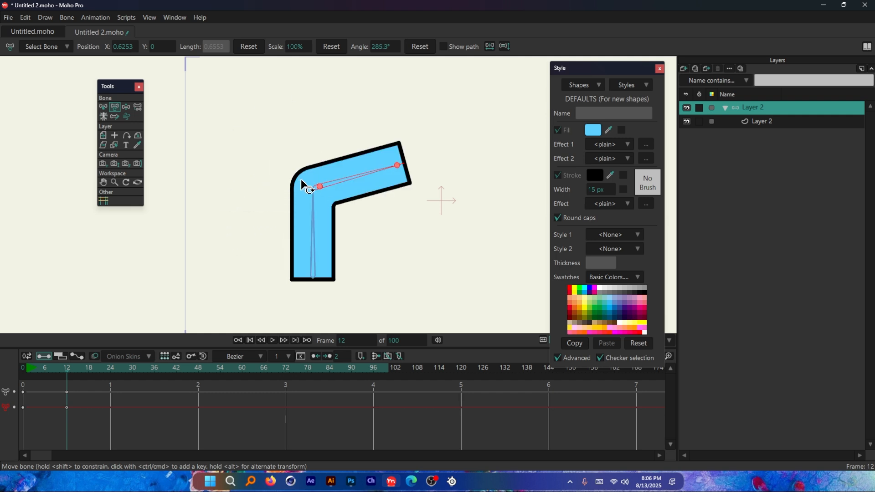
pyautogui.scroll(5, 292, 178)
pyautogui.scroll(-2, 283, 234)
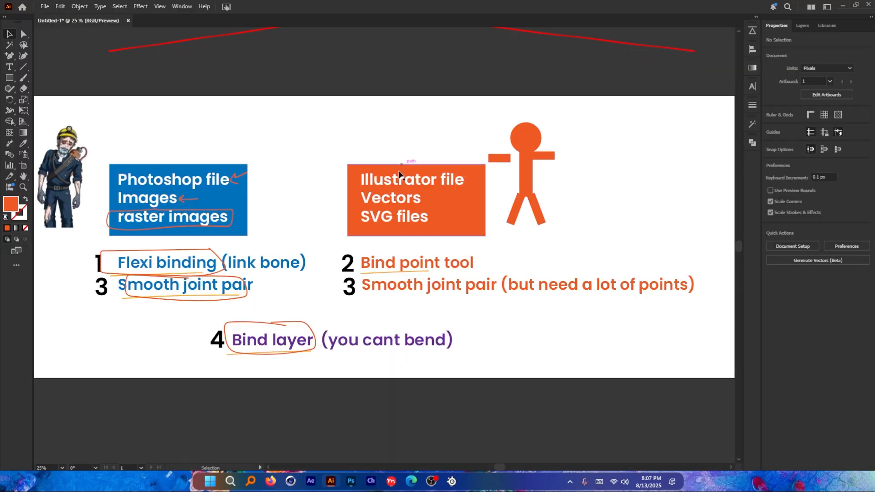
# Step: Review the vector notes on Bind point tool and Smooth joint pair in Illustrator, and switch back to Moho Pro to examine the bent shape
pyautogui.scroll(3, 519, 294)
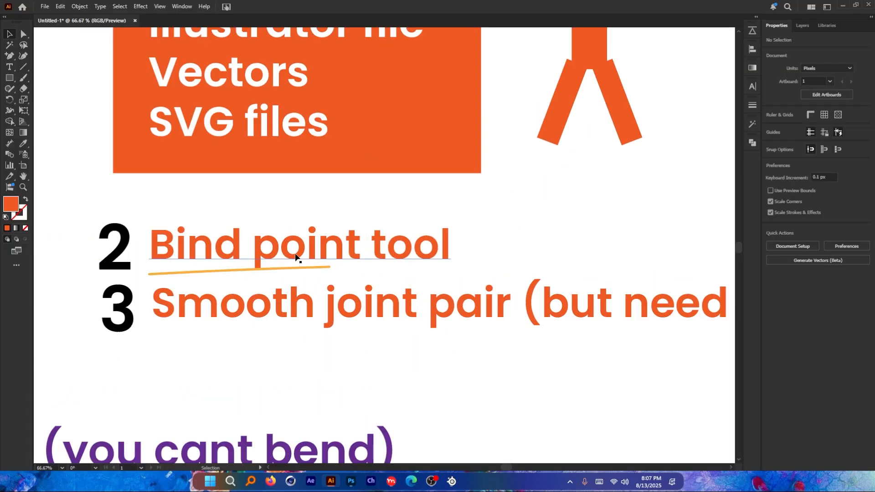
pyautogui.scroll(-3, 433, 261)
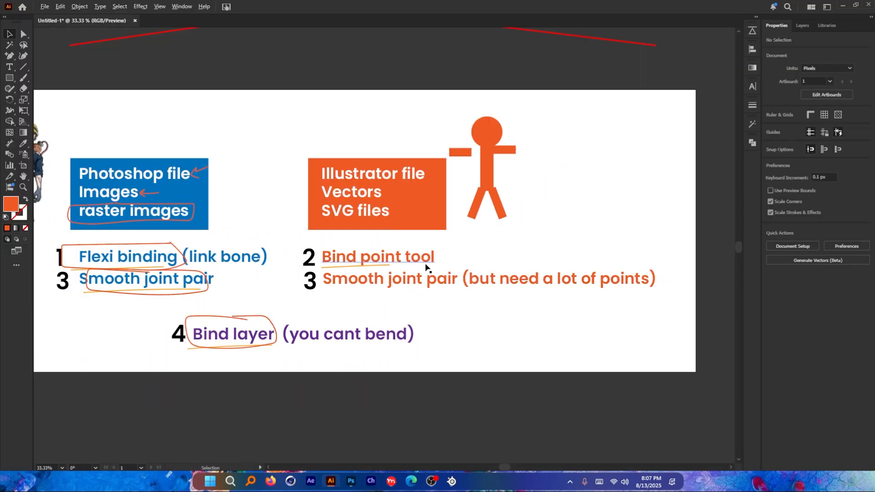
pyautogui.scroll(1, 464, 266)
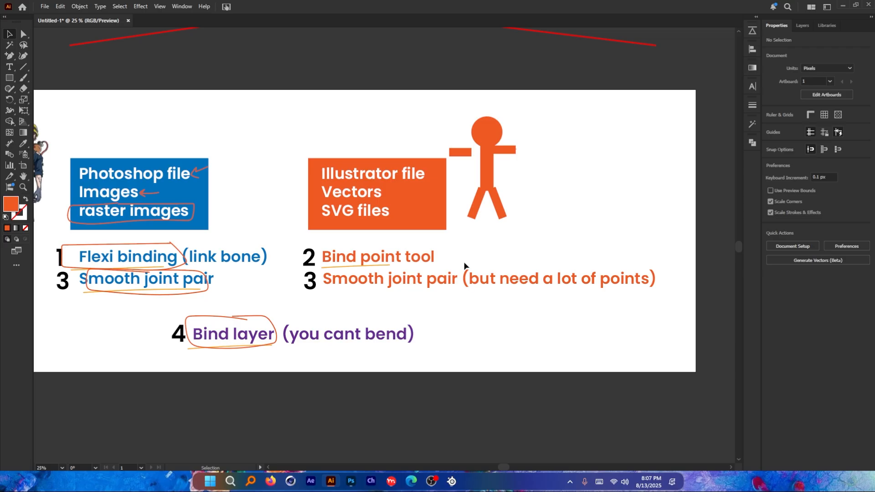
pyautogui.hotkey('alt', 'Tab')
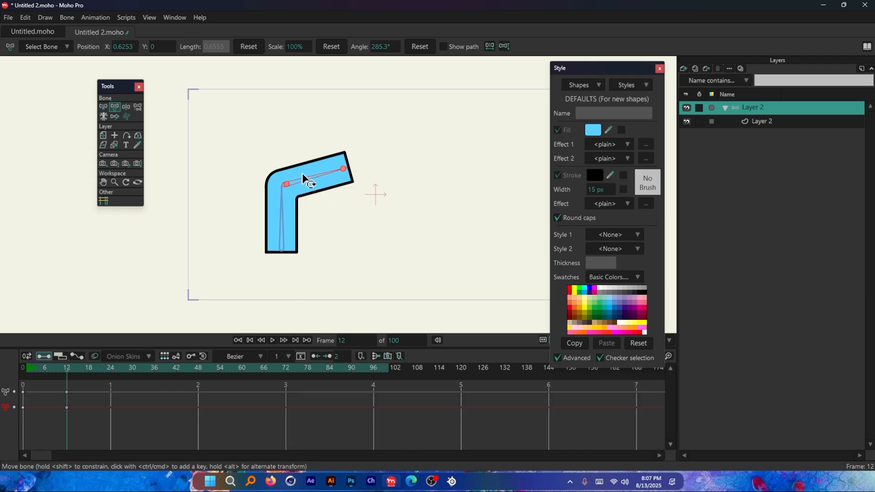
pyautogui.scroll(2, 302, 179)
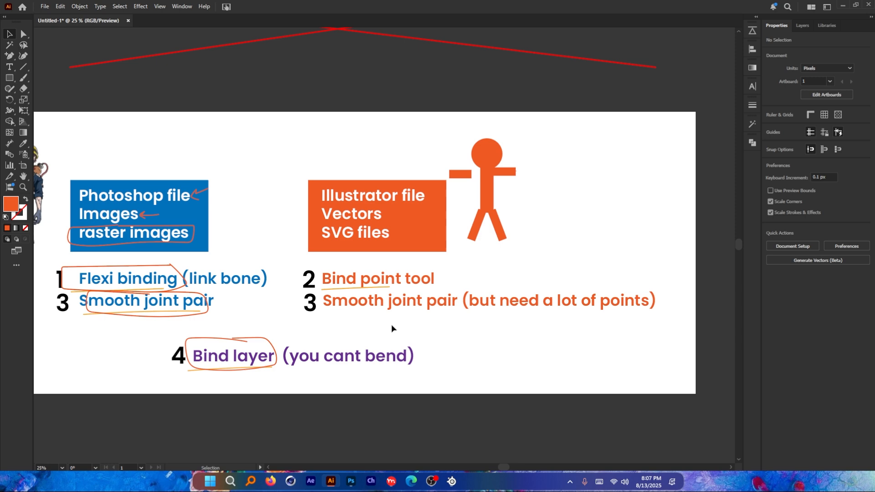
pyautogui.scroll(3, 311, 252)
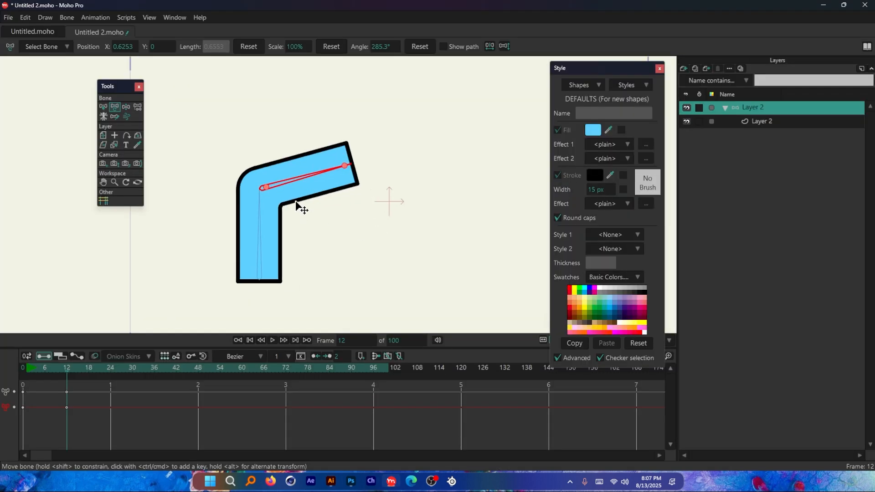
pyautogui.click(332, 190)
pyautogui.click(303, 190)
# Step: At frame 0, add a new vector layer and delete the old bone layer together with its rectangle
pyautogui.click(683, 68)
pyautogui.click(757, 219)
pyautogui.hotkey('shift', 'Left')
pyautogui.click(679, 69)
pyautogui.click(694, 78)
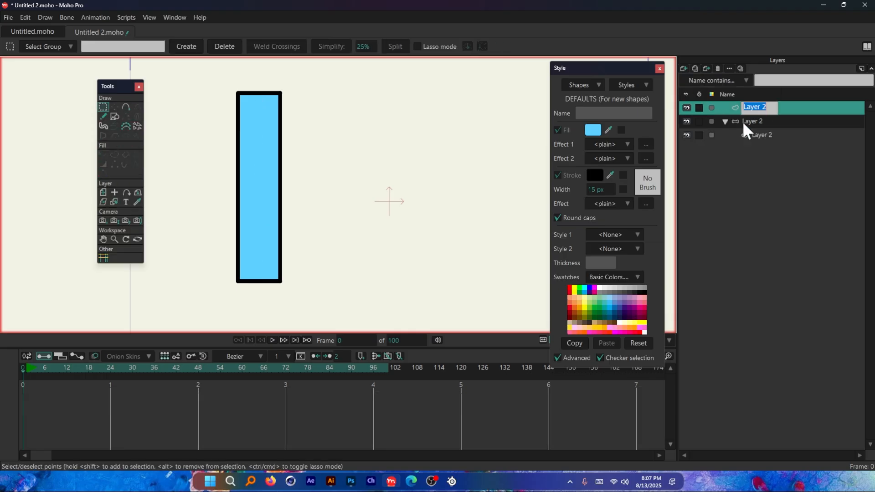
pyautogui.click(758, 122)
pyautogui.click(718, 68)
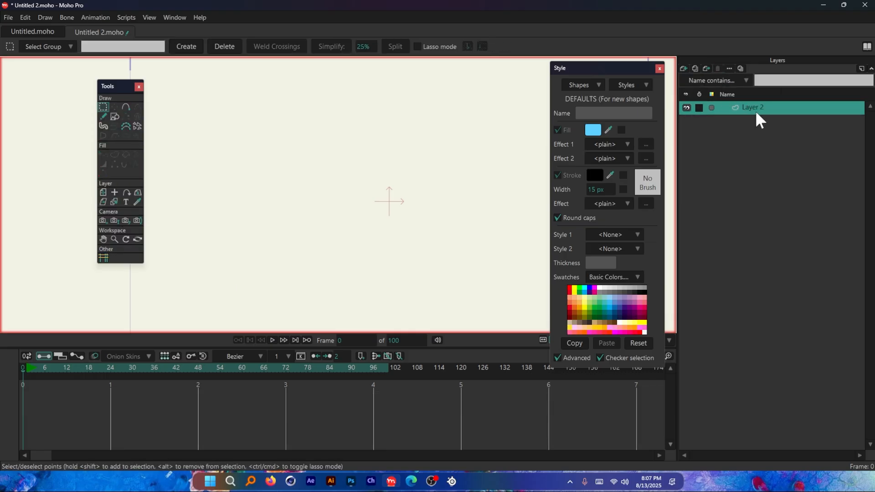
# Step: Draw a long horizontal rectangle and a short rectangle slightly overlapping its left end with the Draw Shape tool on the new vector layer
pyautogui.click(115, 117)
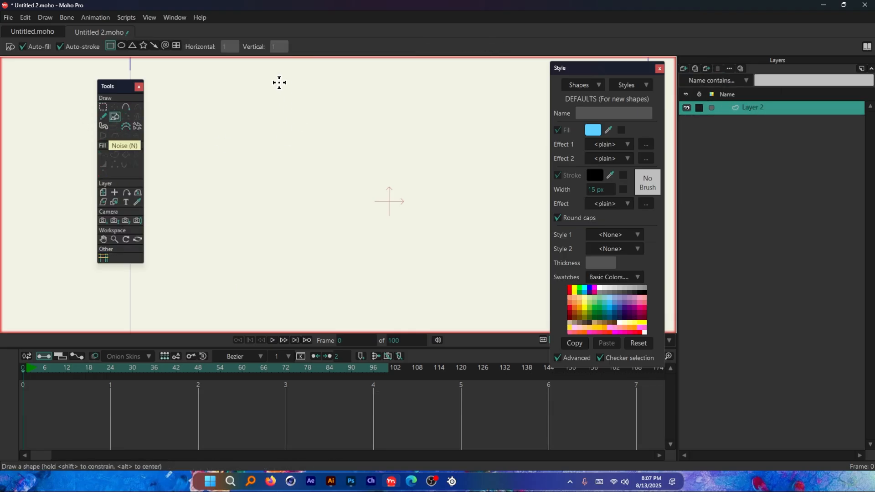
pyautogui.moveTo(279, 82); pyautogui.dragTo(313, 313)
pyautogui.hotkey('ctrl', 'z')
pyautogui.scroll(-2, 206, 218)
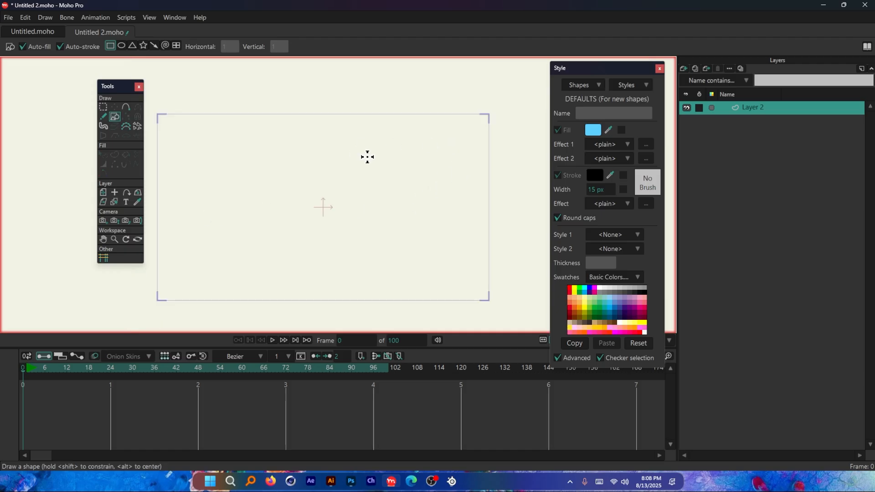
pyautogui.moveTo(457, 147); pyautogui.dragTo(297, 163)
pyautogui.scroll(3, 319, 148)
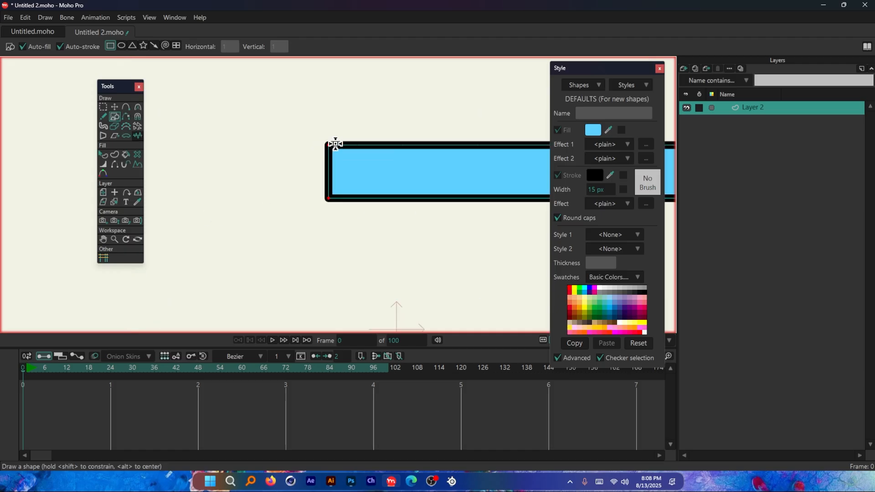
pyautogui.moveTo(343, 144); pyautogui.dragTo(218, 199)
pyautogui.scroll(-4, 231, 178)
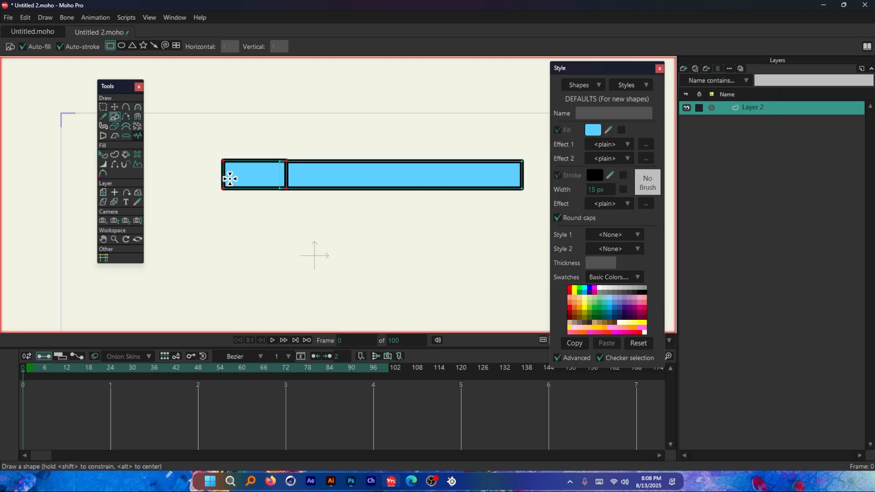
pyautogui.scroll(2, 287, 178)
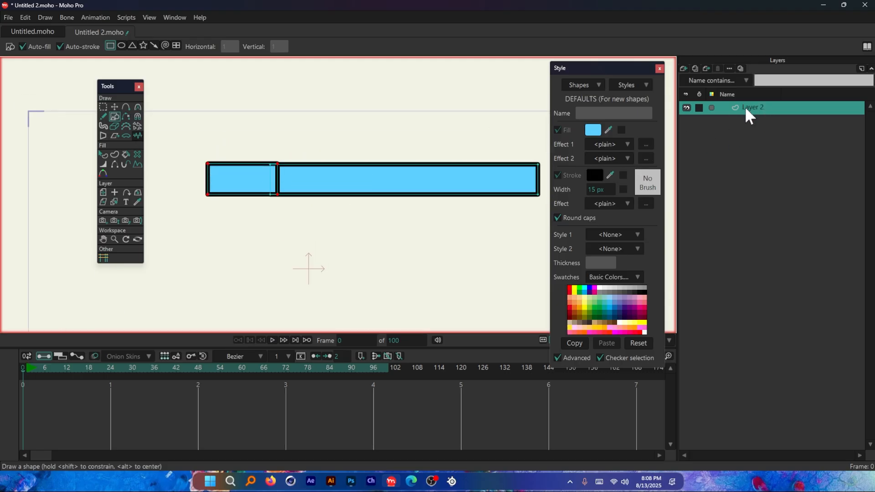
pyautogui.scroll(2, 283, 179)
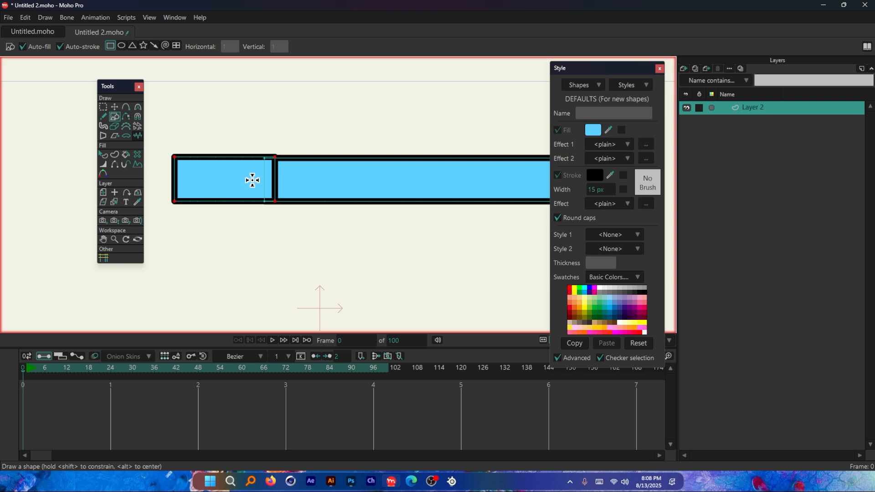
pyautogui.scroll(-2, 250, 179)
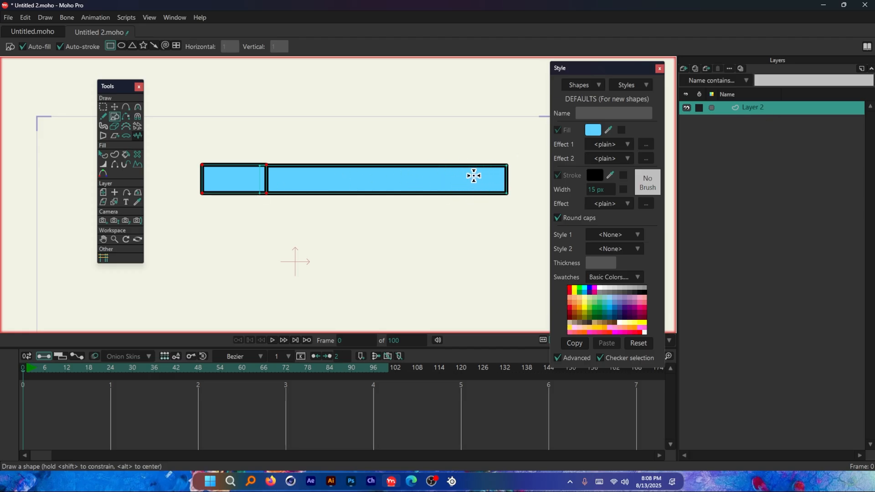
# Step: Select the long rectangle and the short rectangle in turn with the Transform Points tool to show they are separate shapes
pyautogui.click(114, 107)
pyautogui.click(331, 188)
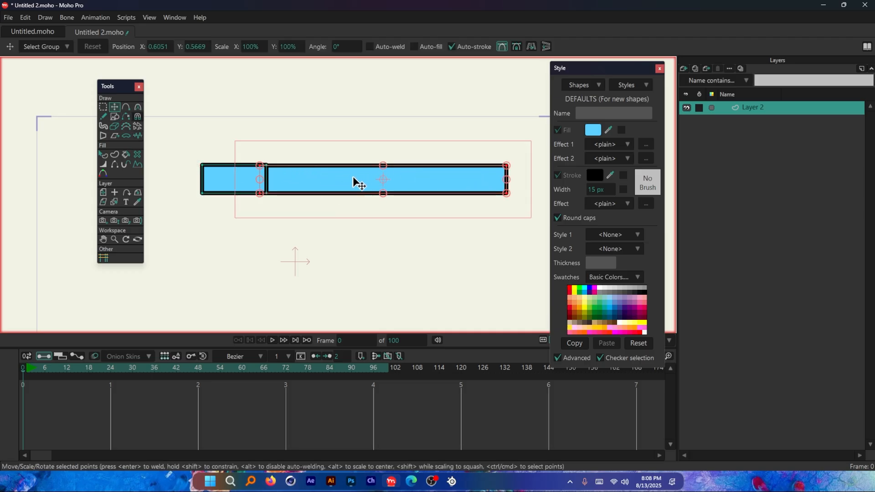
pyautogui.click(216, 182)
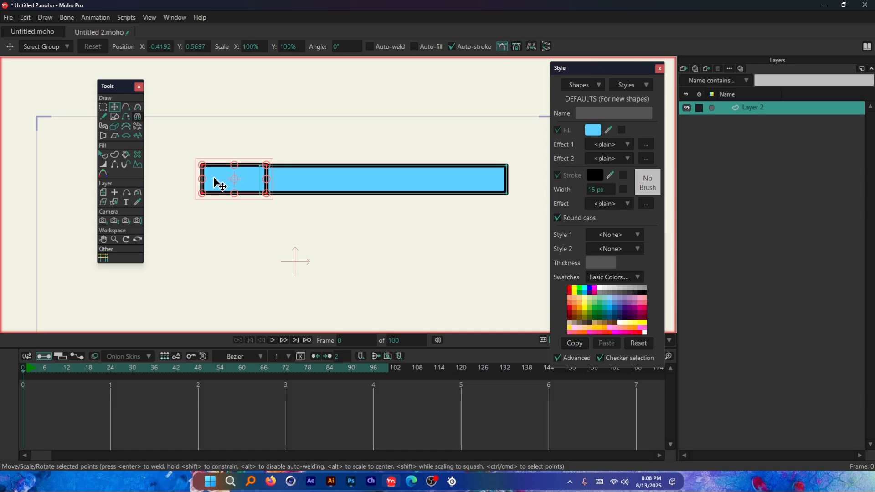
# Step: Group the vector layer into a new bone layer and add three chained bones, two along the long rectangle and one through the short rectangle
pyautogui.rightClick(752, 105)
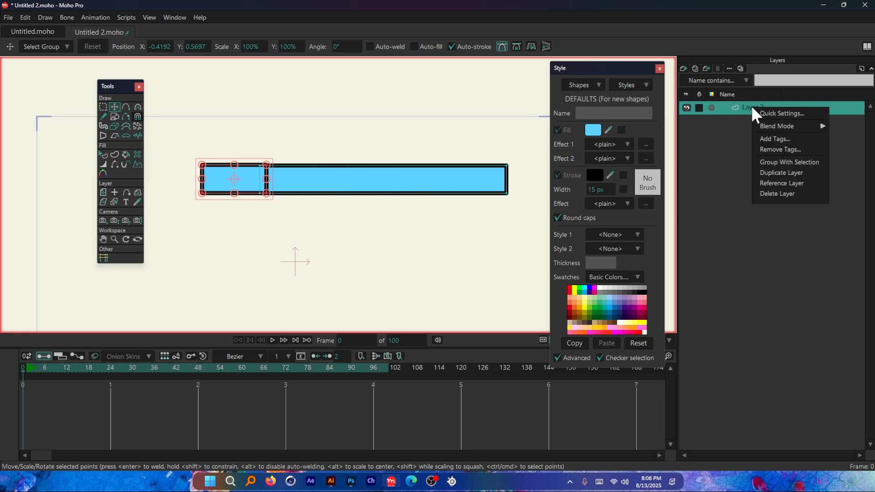
pyautogui.click(800, 163)
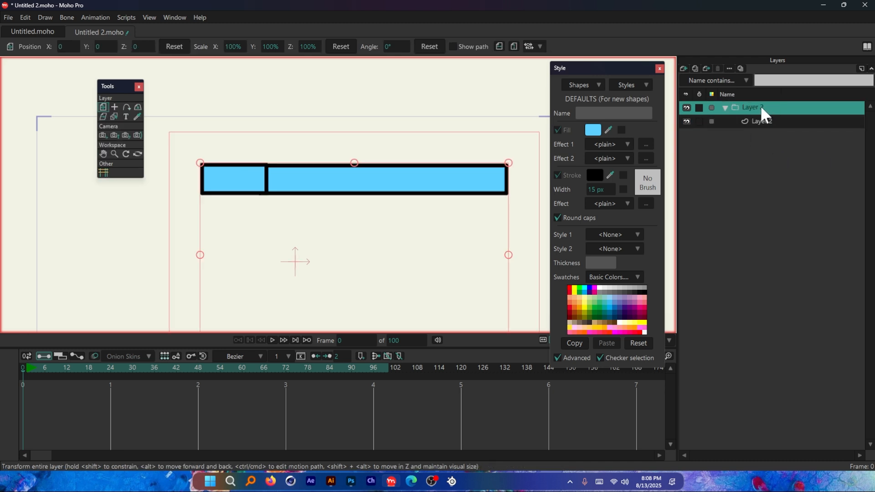
pyautogui.rightClick(760, 107)
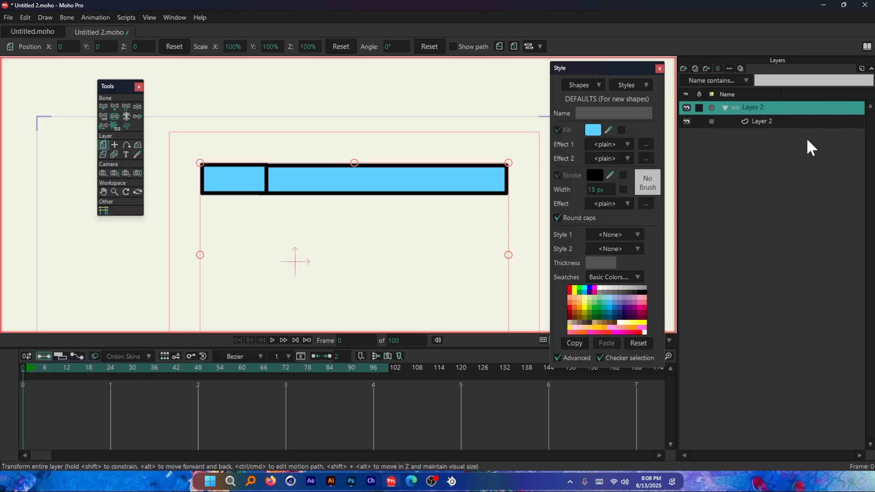
pyautogui.click(806, 138)
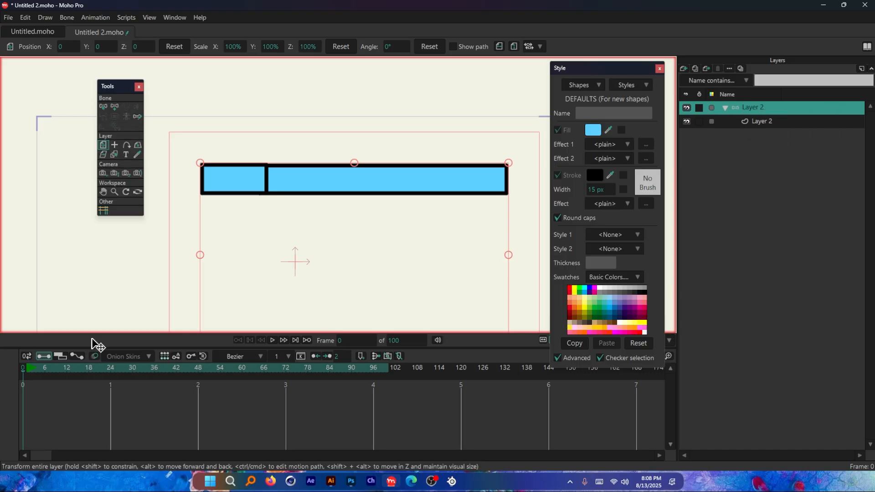
pyautogui.click(112, 107)
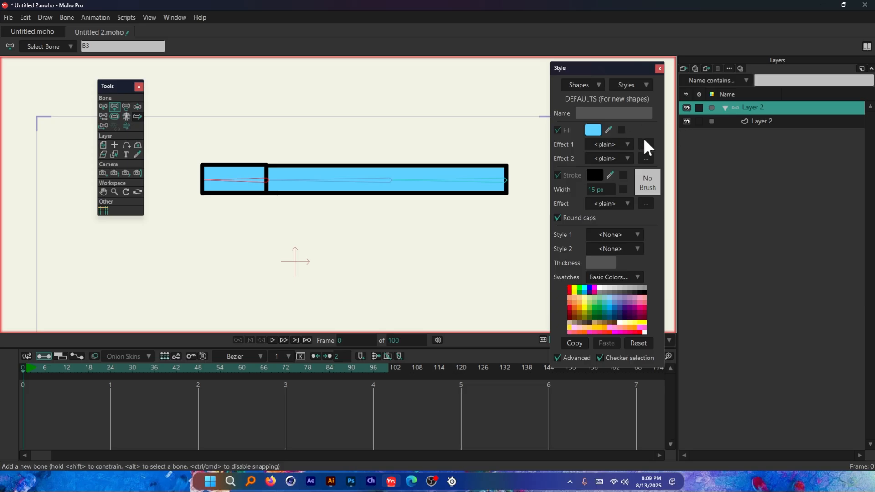
# Step: On the vector layer inside the bone layer, select the bone at the long rectangle's far right end and activate the Bind Points tool
pyautogui.click(762, 123)
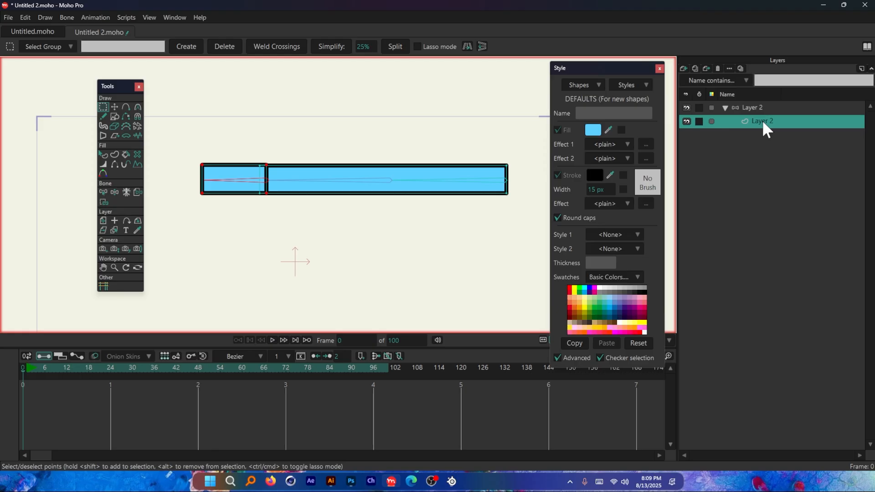
pyautogui.click(759, 108)
pyautogui.click(764, 123)
pyautogui.scroll(3, 219, 165)
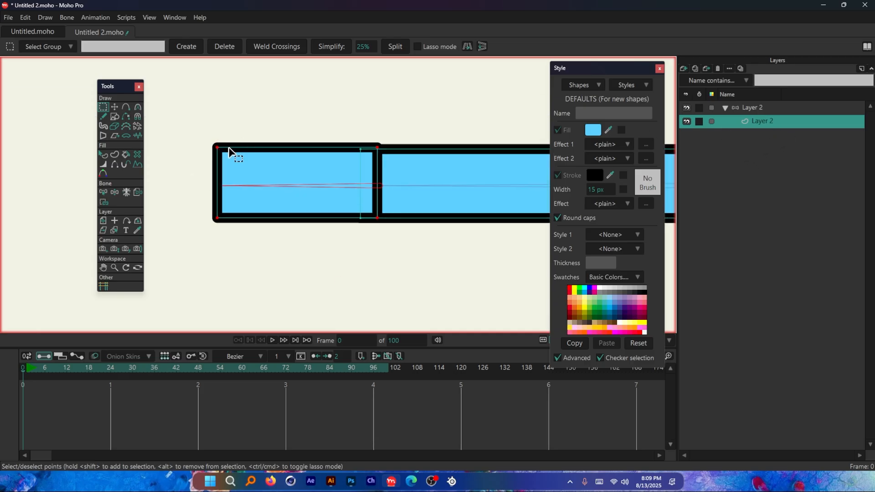
pyautogui.scroll(-2, 196, 164)
pyautogui.scroll(3, 231, 162)
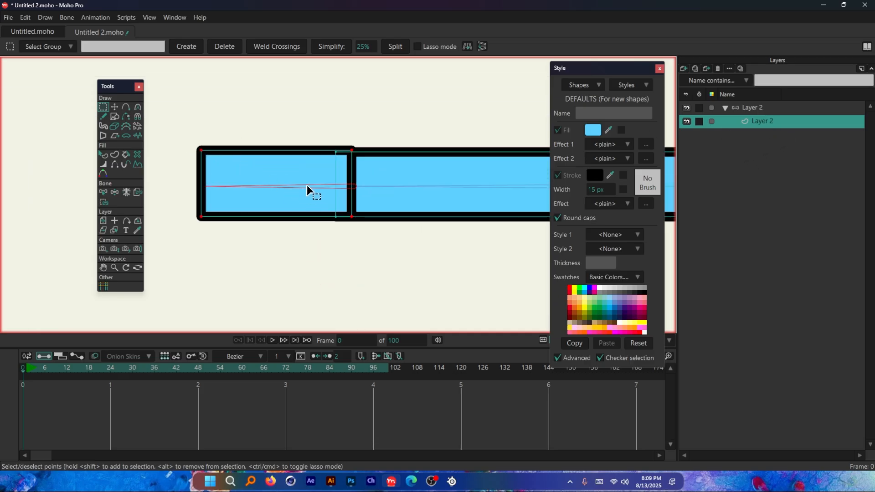
pyautogui.scroll(-8, 308, 191)
pyautogui.scroll(5, 410, 186)
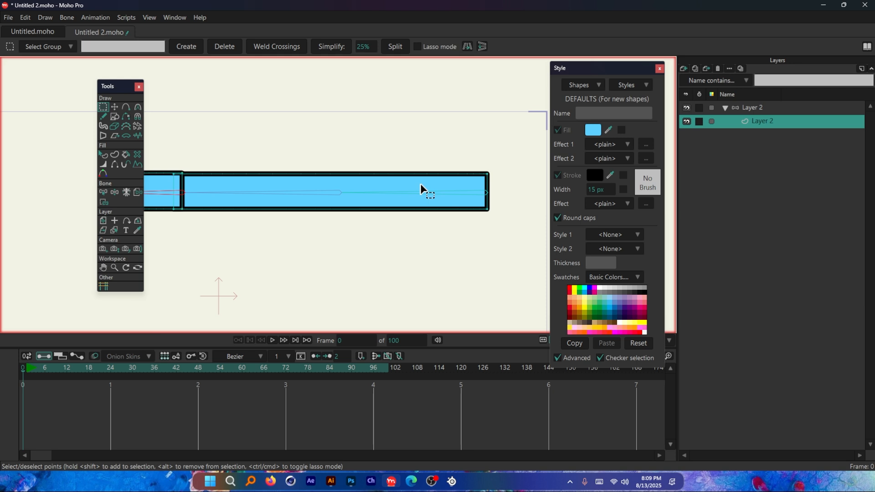
pyautogui.click(412, 191)
pyautogui.click(103, 192)
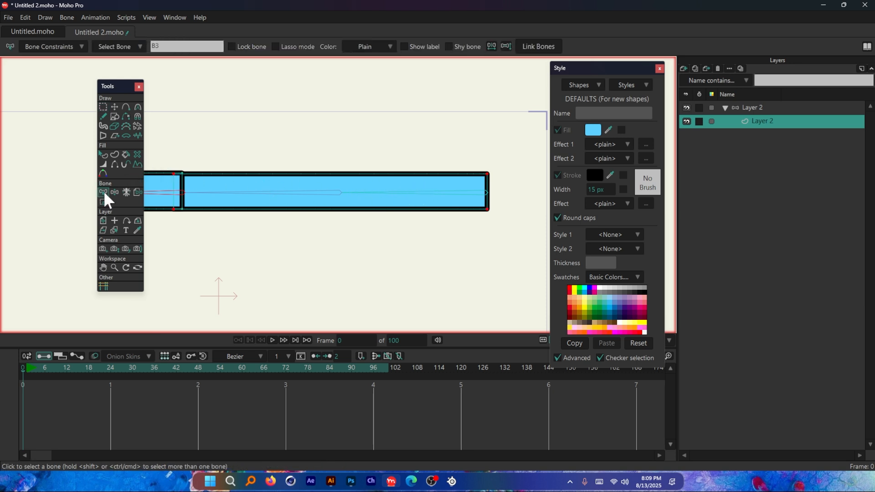
pyautogui.click(412, 200)
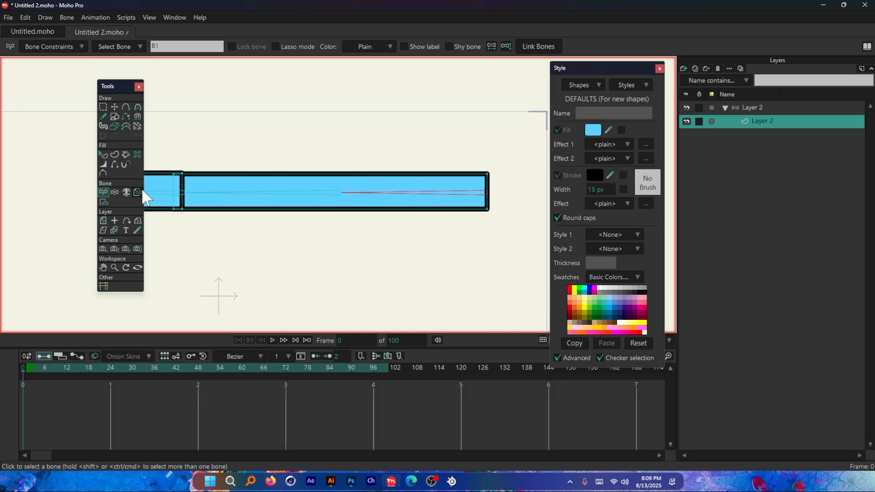
pyautogui.click(103, 202)
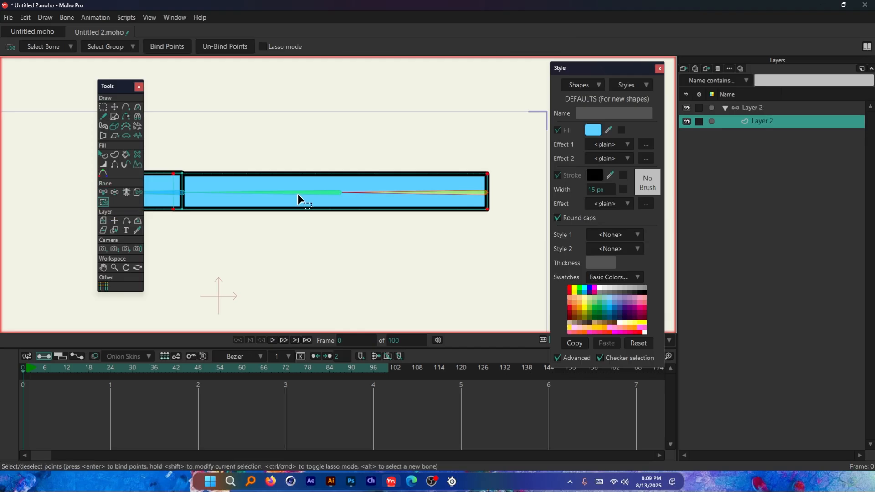
# Step: Try selecting the middle bone and reselect the right end bone with the Bind Points tool, moving the Tools palette clear of the short rectangle
pyautogui.scroll(-1, 391, 189)
pyautogui.scroll(1, 210, 182)
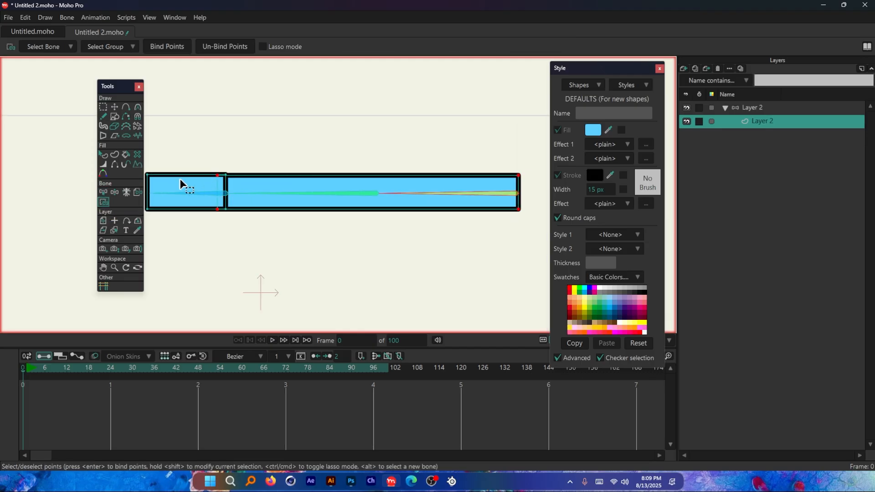
pyautogui.click(183, 182)
pyautogui.click(183, 181)
pyautogui.scroll(-1, 182, 184)
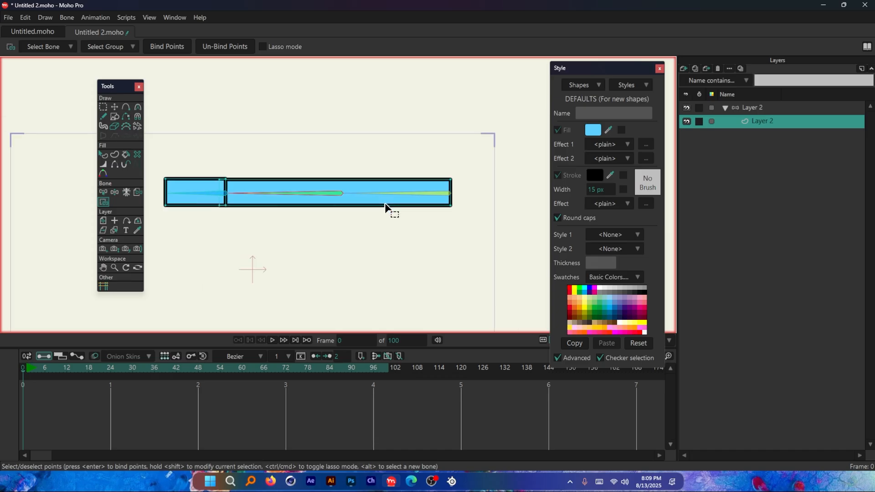
pyautogui.scroll(1, 293, 192)
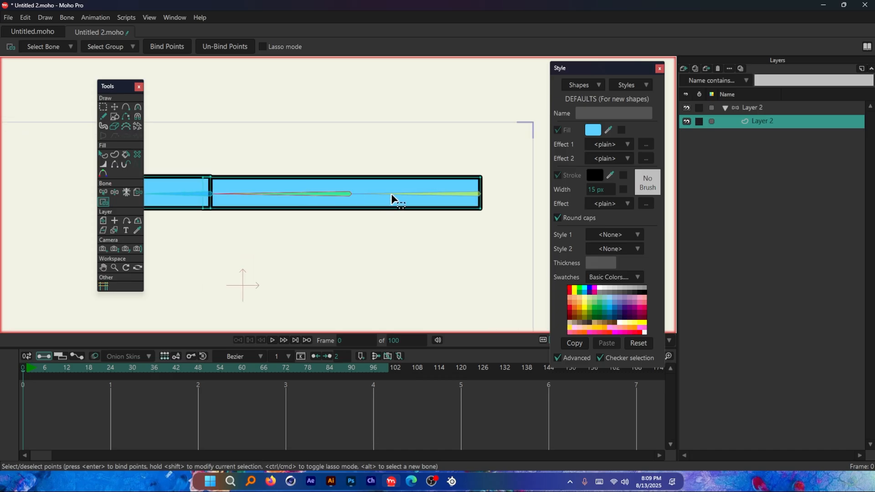
pyautogui.click(440, 196)
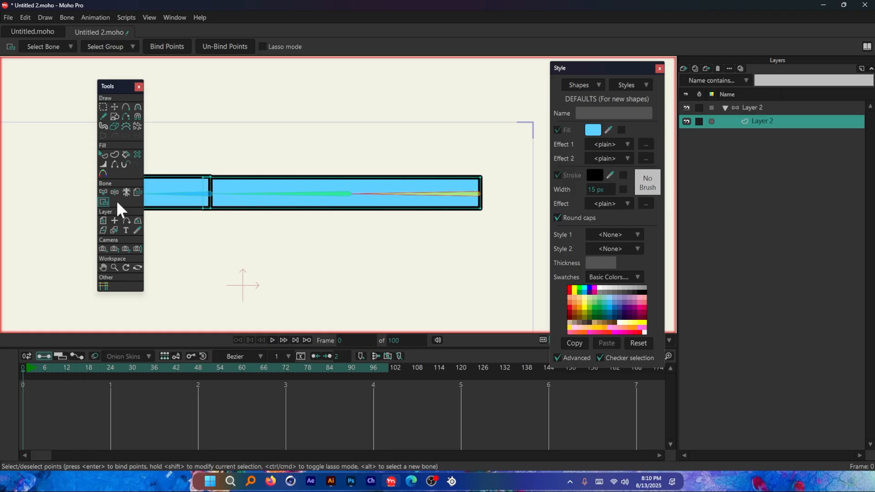
pyautogui.moveTo(124, 85); pyautogui.dragTo(100, 87)
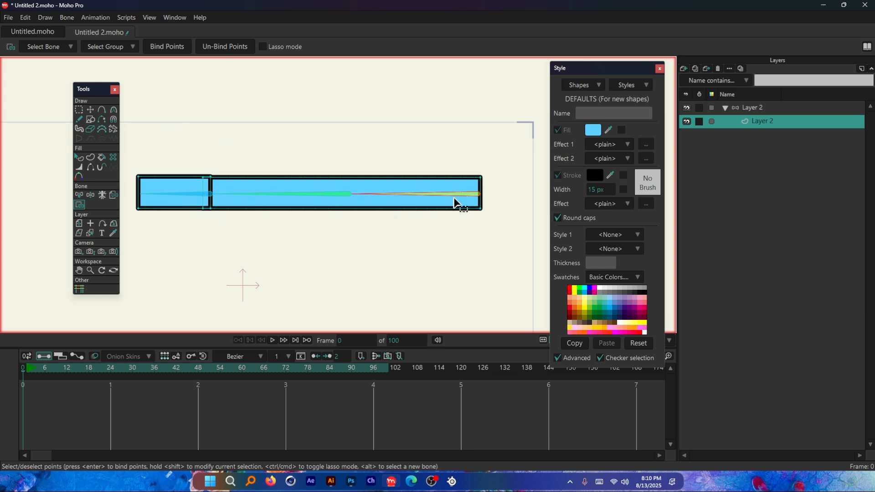
# Step: Select the long rectangle and the short rectangle in turn to examine which points belong to each shape
pyautogui.scroll(1, 487, 196)
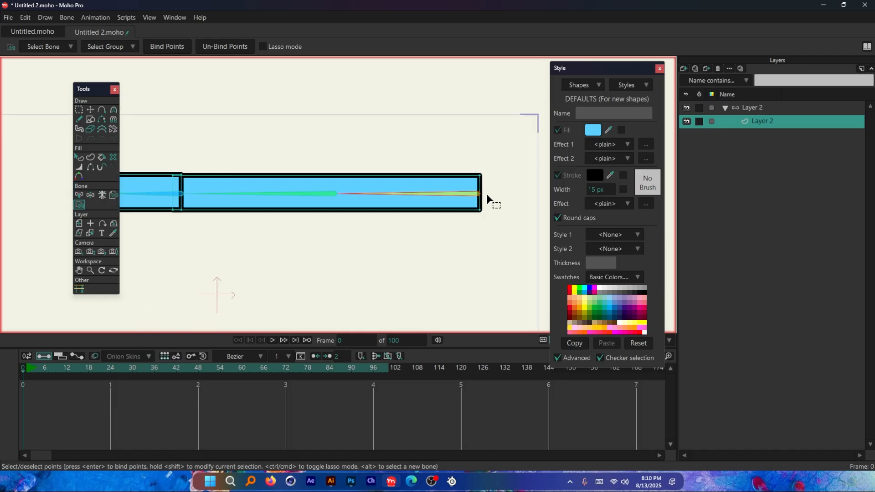
pyautogui.scroll(1, 423, 193)
pyautogui.click(423, 181)
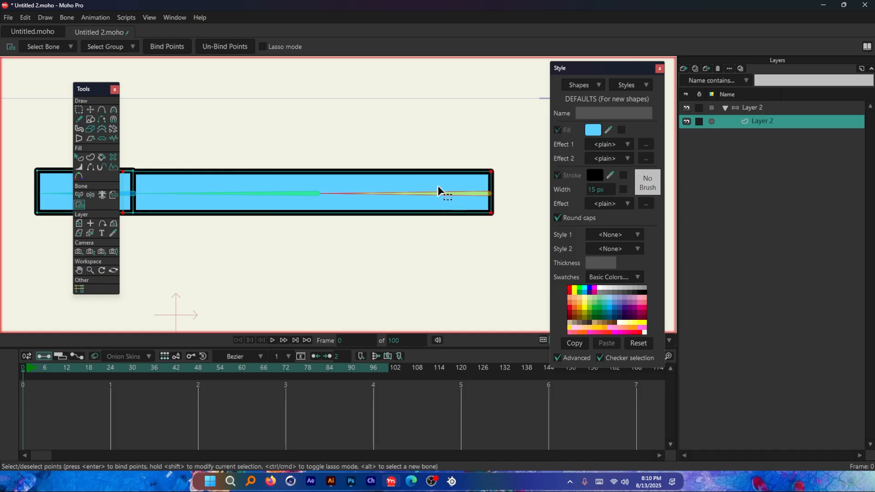
pyautogui.scroll(-1, 445, 197)
pyautogui.scroll(2, 146, 190)
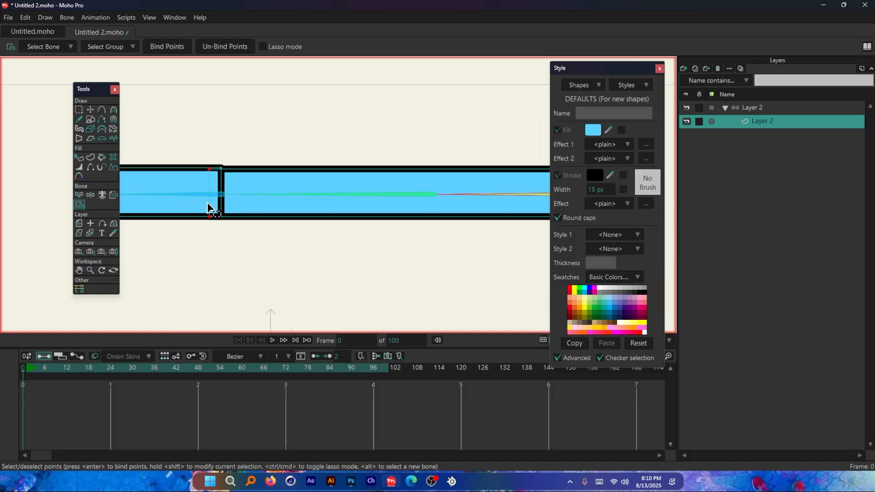
pyautogui.scroll(-1, 360, 199)
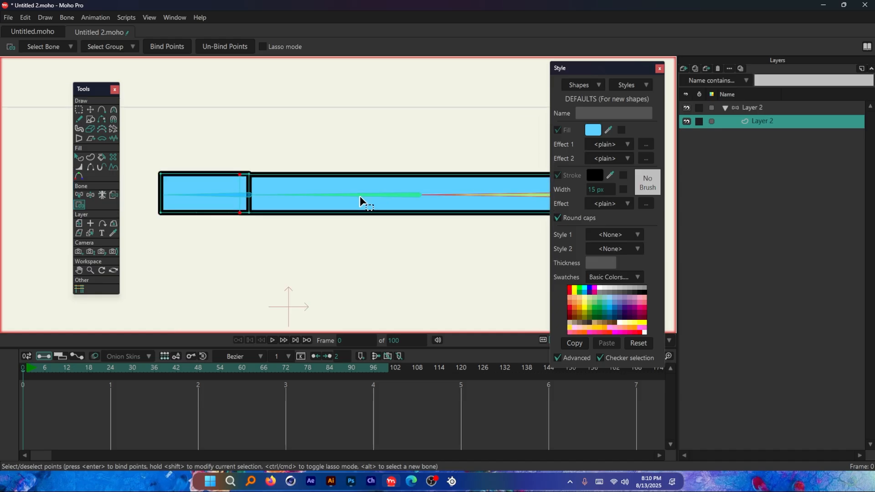
pyautogui.scroll(1, 182, 188)
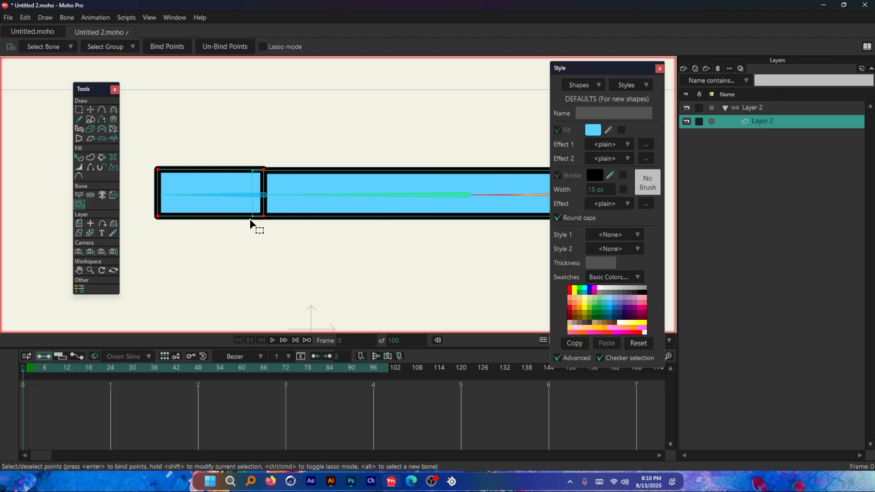
pyautogui.scroll(-1, 167, 188)
pyautogui.scroll(2, 318, 189)
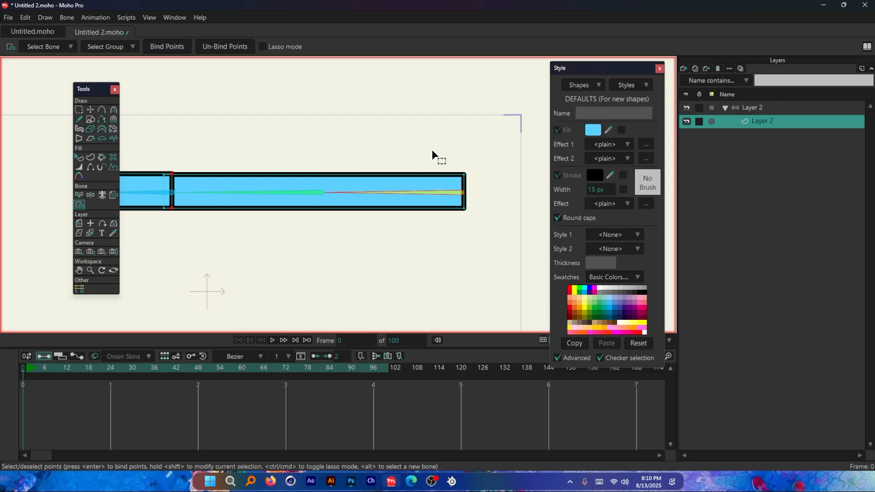
pyautogui.scroll(-1, 432, 151)
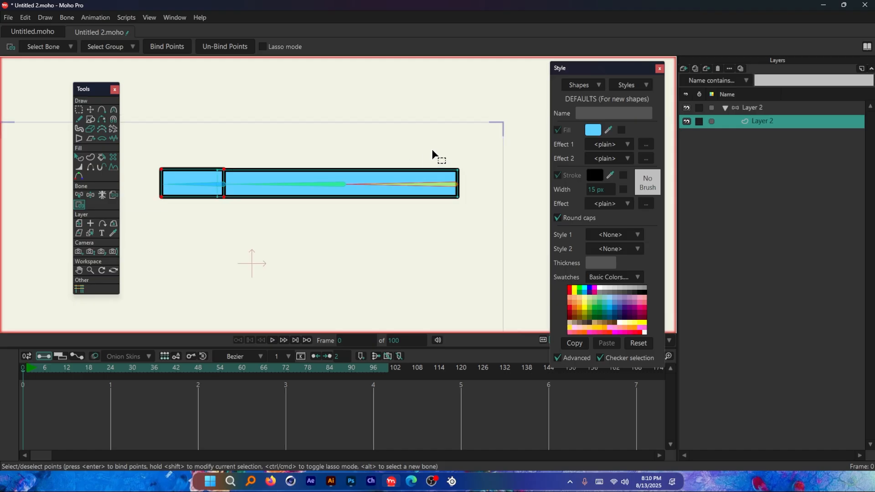
pyautogui.scroll(1, 439, 163)
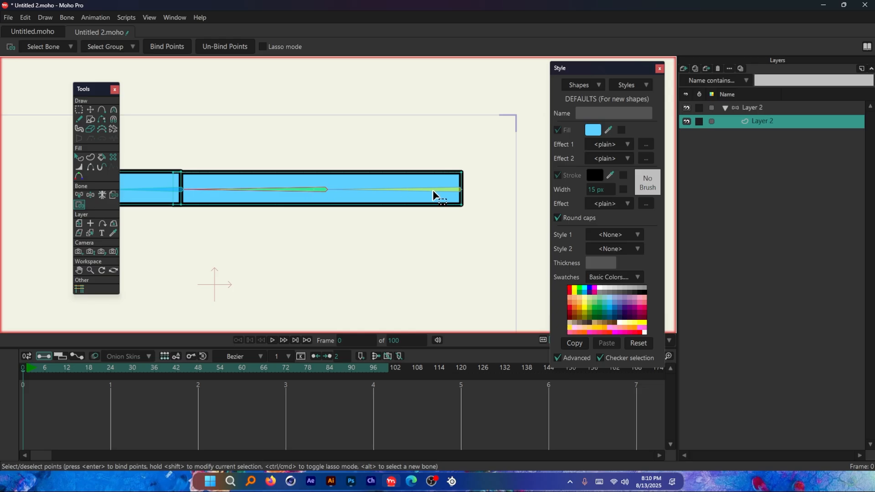
# Step: Bind the two points at the long rectangle's right end to the bone at that end
pyautogui.moveTo(487, 154); pyautogui.dragTo(432, 224)
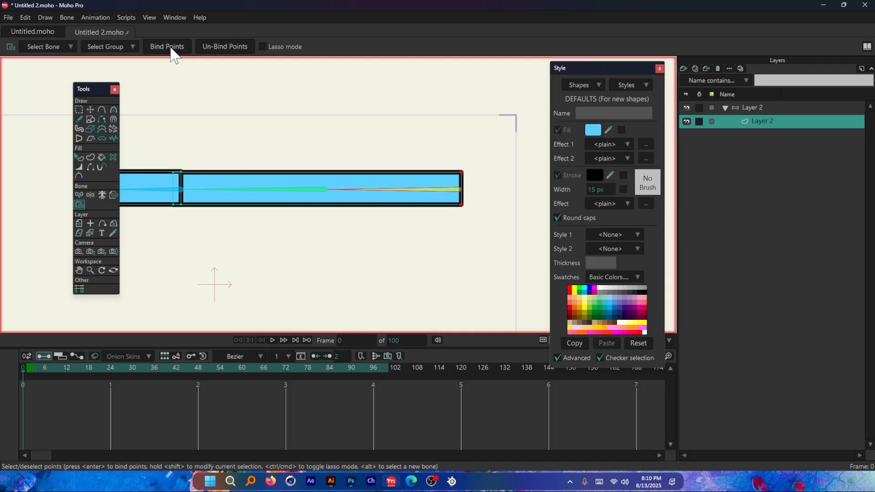
pyautogui.scroll(5, 459, 193)
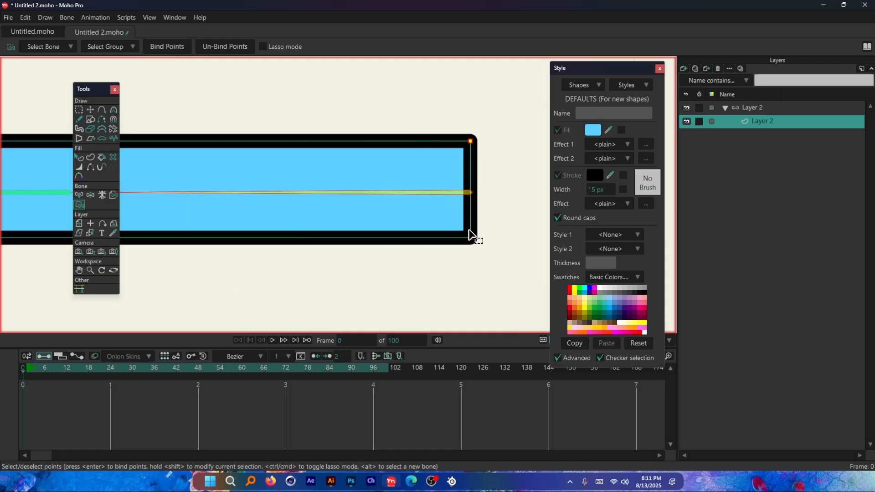
pyautogui.scroll(-5, 467, 175)
pyautogui.scroll(1, 418, 176)
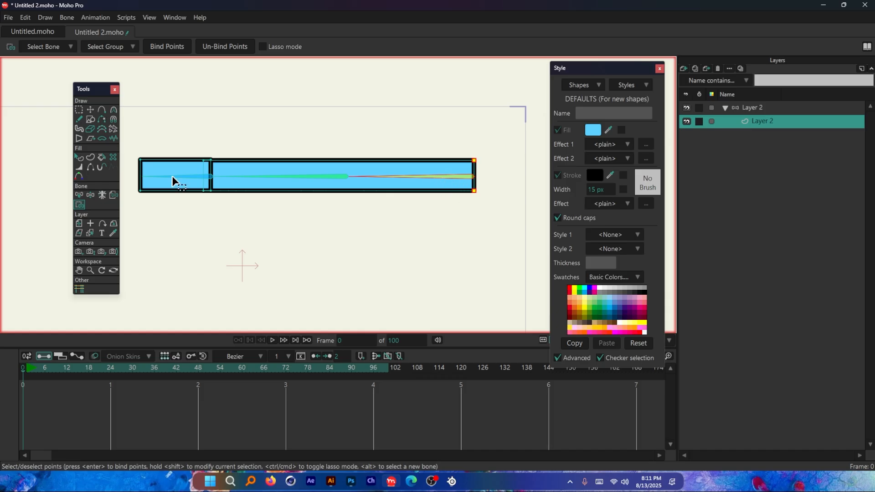
# Step: Bind the two points at the long rectangle's left end to the middle bone
pyautogui.scroll(1, 173, 180)
pyautogui.scroll(2, 204, 177)
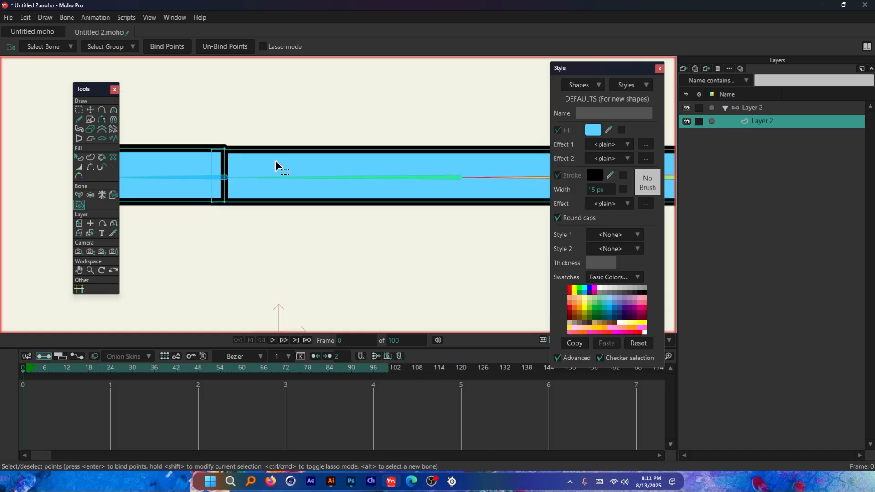
pyautogui.scroll(-5, 203, 176)
pyautogui.scroll(4, 200, 167)
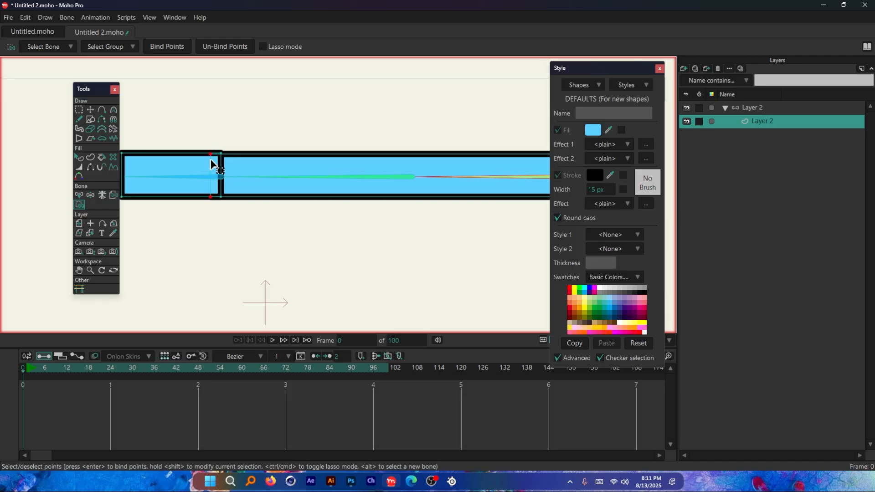
pyautogui.scroll(3, 204, 161)
pyautogui.moveTo(195, 115); pyautogui.dragTo(223, 242)
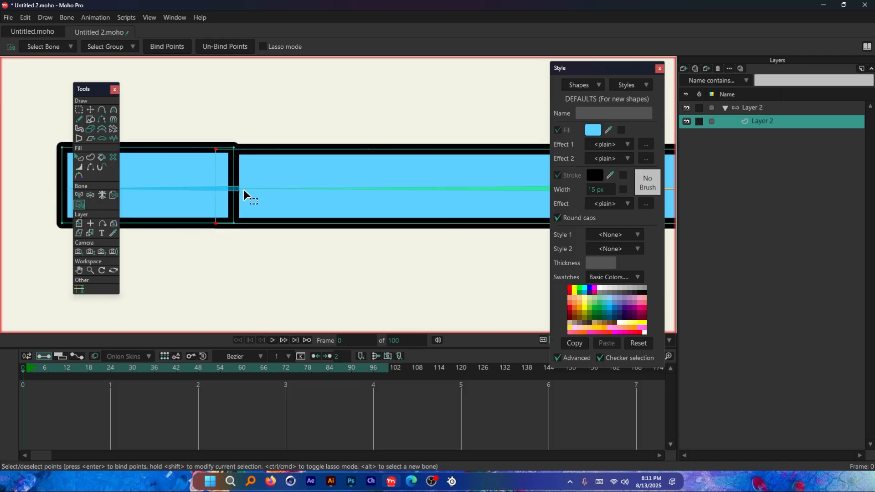
pyautogui.scroll(-3, 244, 195)
pyautogui.keyDown('alt'); pyautogui.click(378, 191); pyautogui.keyUp('alt')
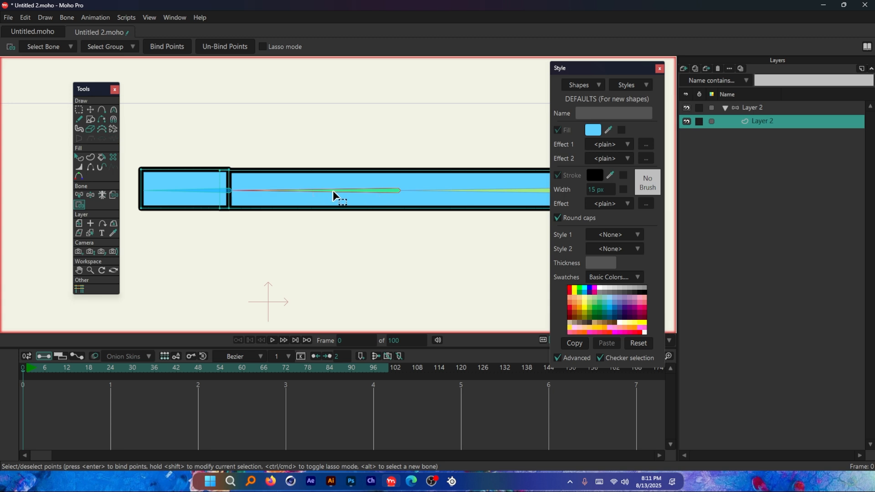
pyautogui.click(220, 173)
pyautogui.scroll(-2, 194, 111)
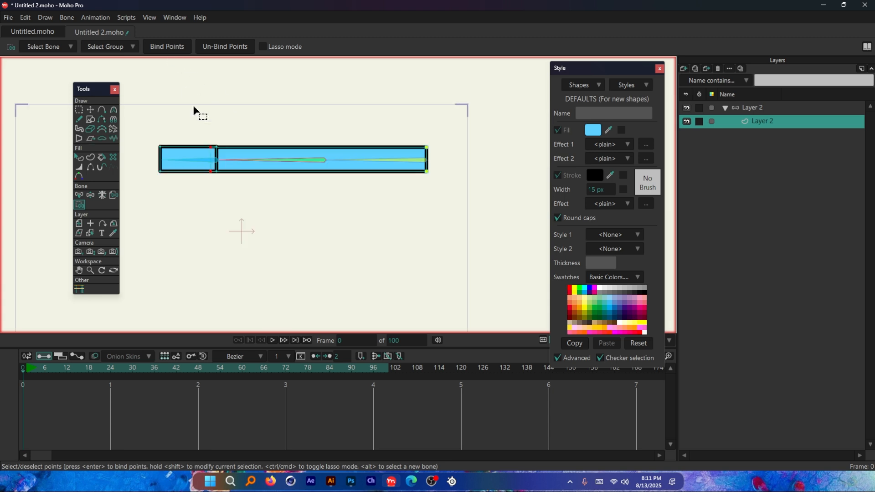
pyautogui.scroll(1, 439, 158)
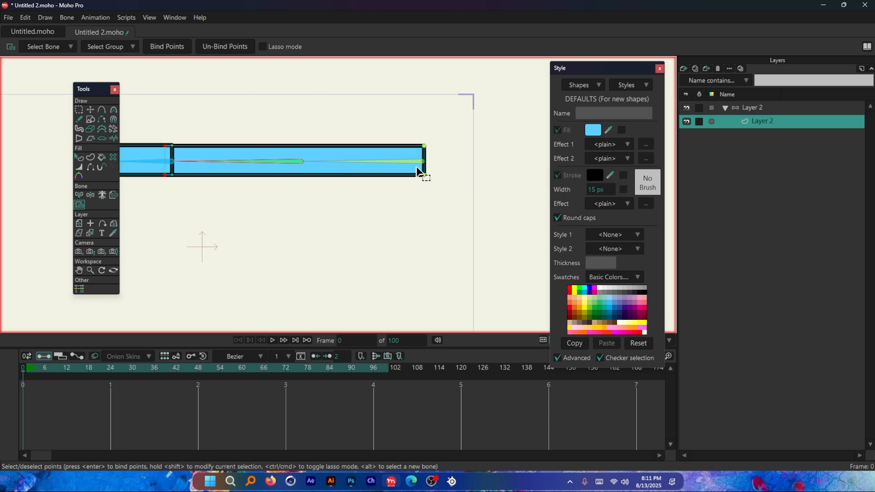
pyautogui.scroll(1, 151, 131)
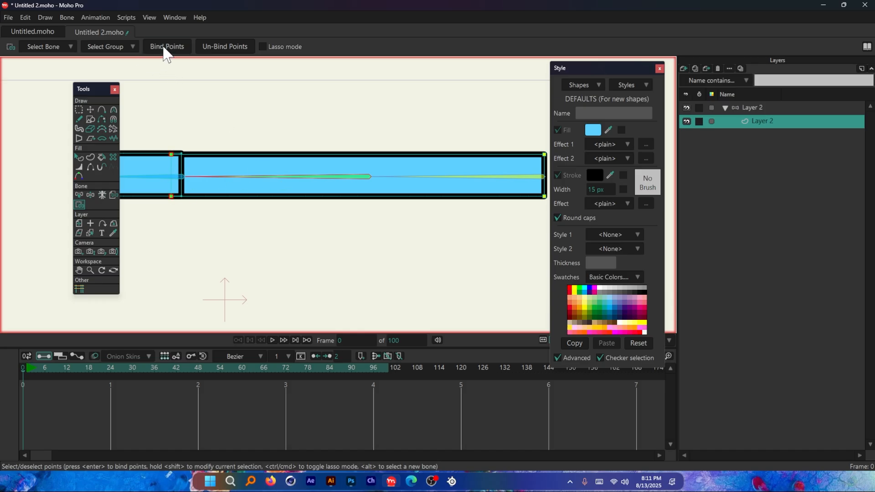
pyautogui.click(172, 156)
pyautogui.scroll(-2, 225, 198)
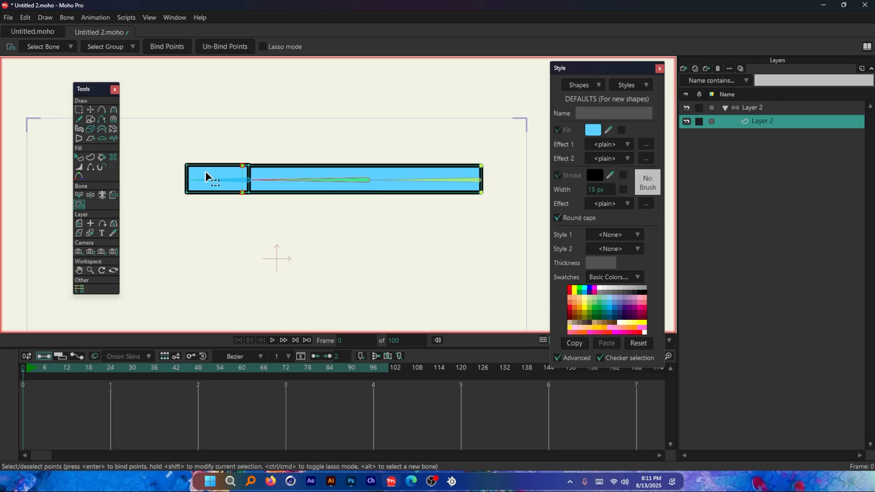
# Step: Bind all four points of the short rectangle to the bone running through it
pyautogui.scroll(3, 210, 176)
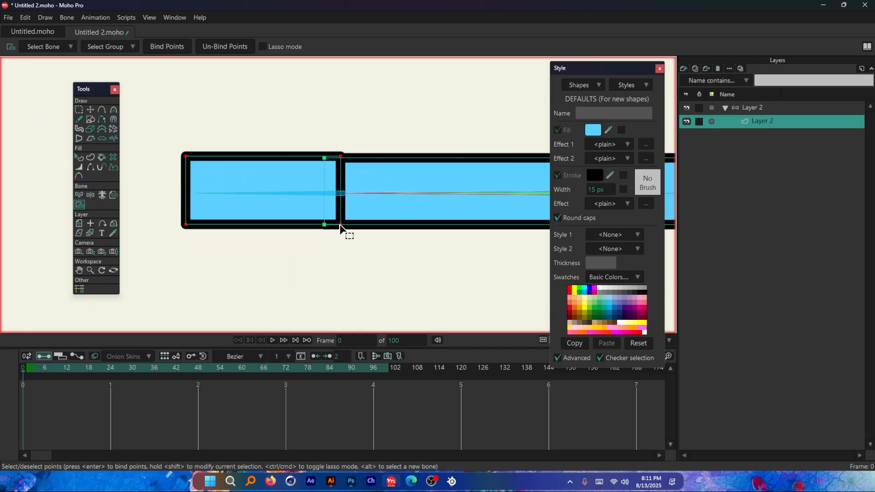
pyautogui.keyDown('alt'); pyautogui.click(296, 194); pyautogui.keyUp('alt')
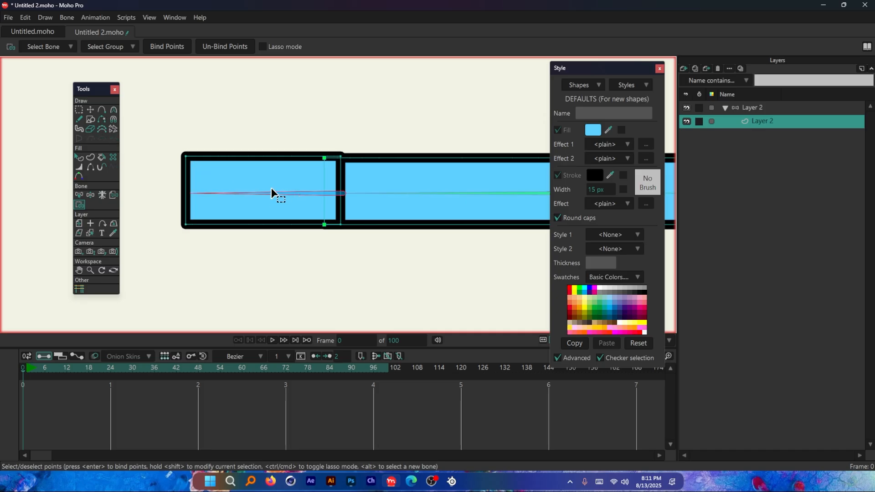
pyautogui.click(232, 173)
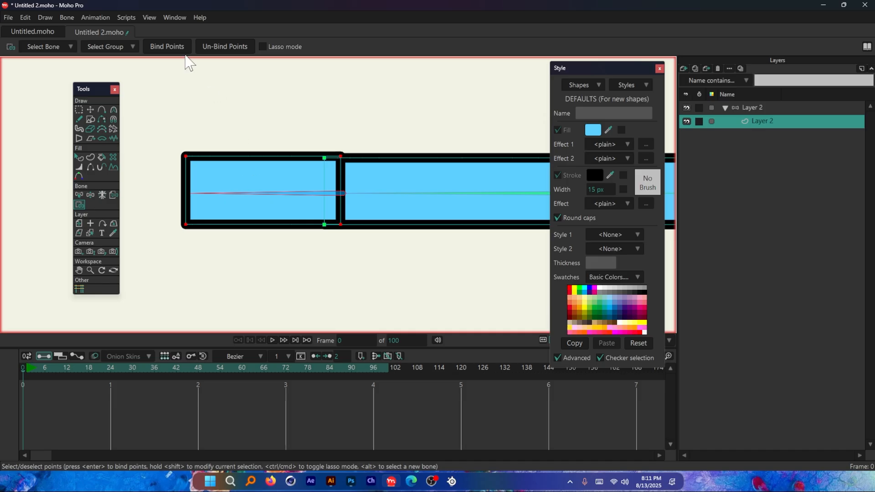
pyautogui.click(171, 47)
pyautogui.scroll(-6, 246, 246)
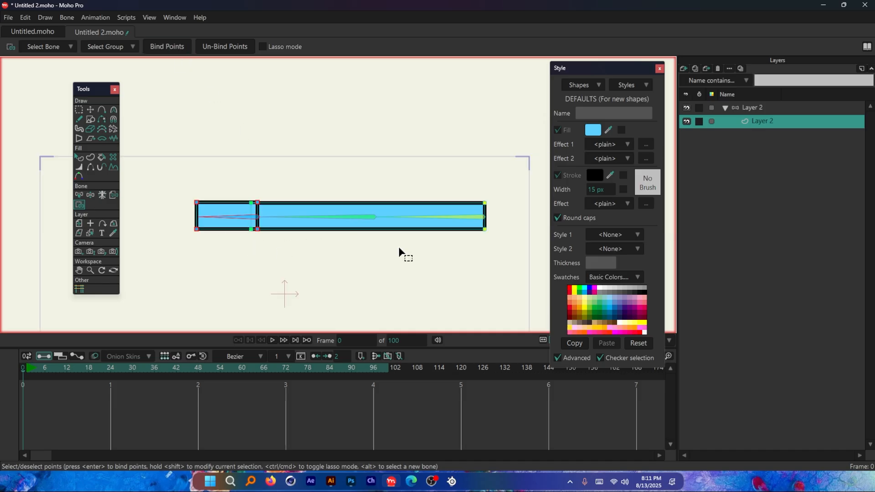
# Step: Rotate the short rectangle's bone and the middle bone at frame 12 to test the point binding, undoing the rotations
pyautogui.scroll(2, 367, 270)
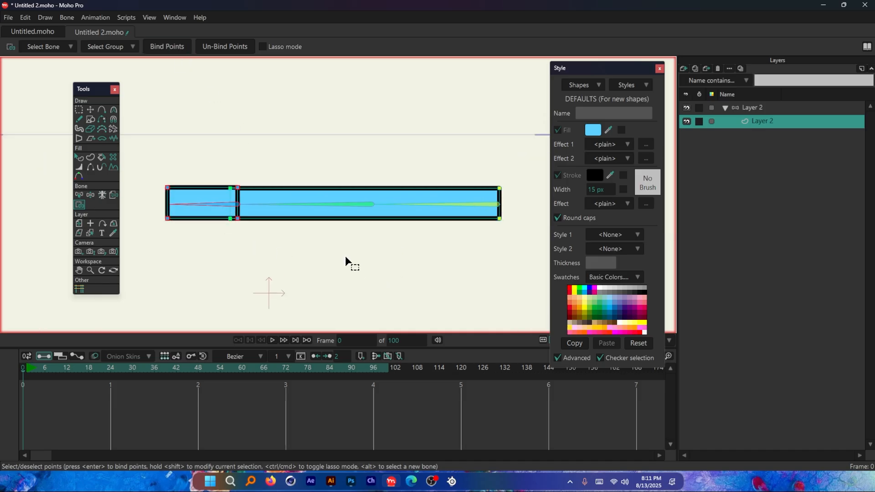
pyautogui.click(67, 369)
pyautogui.click(751, 110)
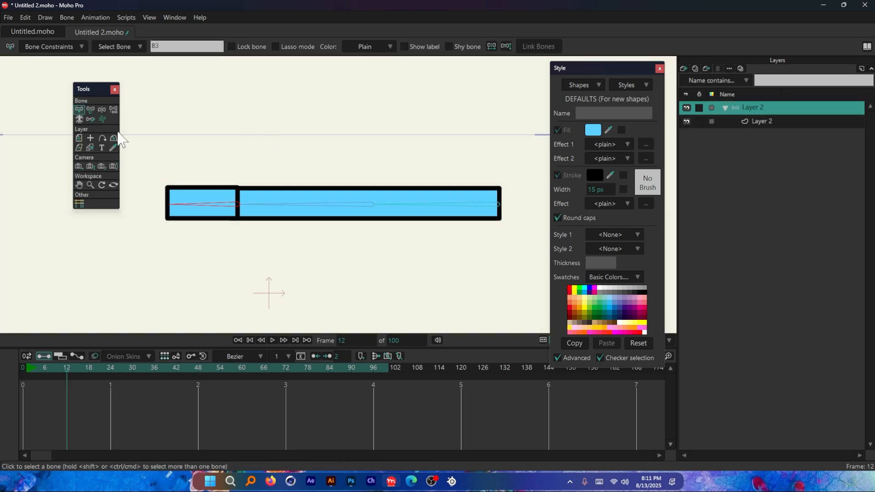
pyautogui.click(91, 110)
pyautogui.moveTo(196, 191); pyautogui.dragTo(200, 234)
pyautogui.hotkey('ctrl', 'z')
pyautogui.moveTo(319, 212); pyautogui.dragTo(444, 204)
pyautogui.click(444, 204)
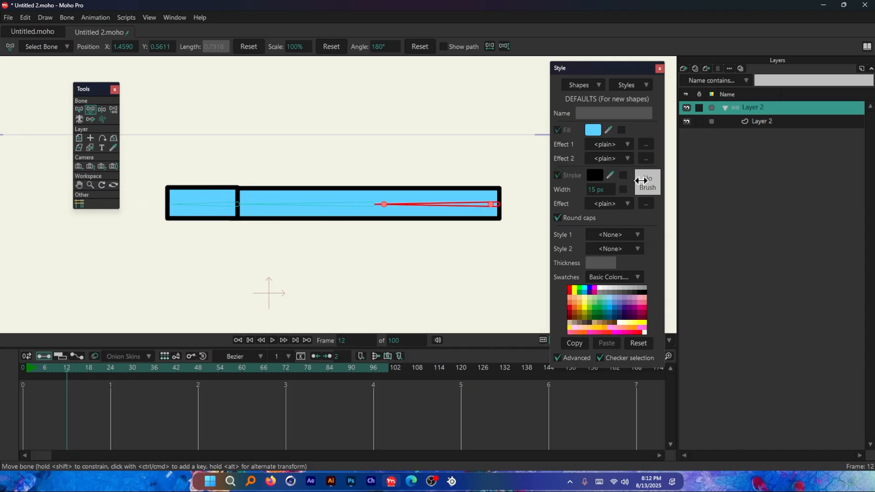
# Step: Select all three bones at frame 0 and reduce their bone strength to 0
pyautogui.click(23, 367)
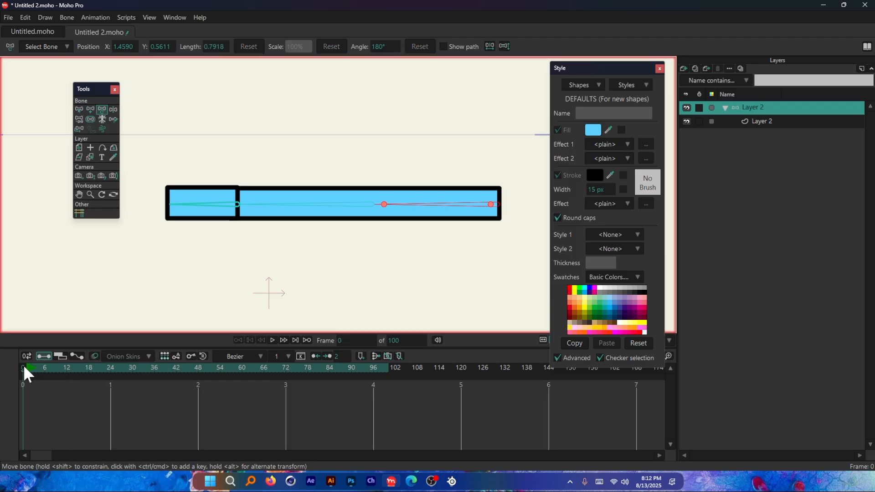
pyautogui.click(78, 109)
pyautogui.moveTo(143, 153); pyautogui.dragTo(525, 288)
pyautogui.click(92, 120)
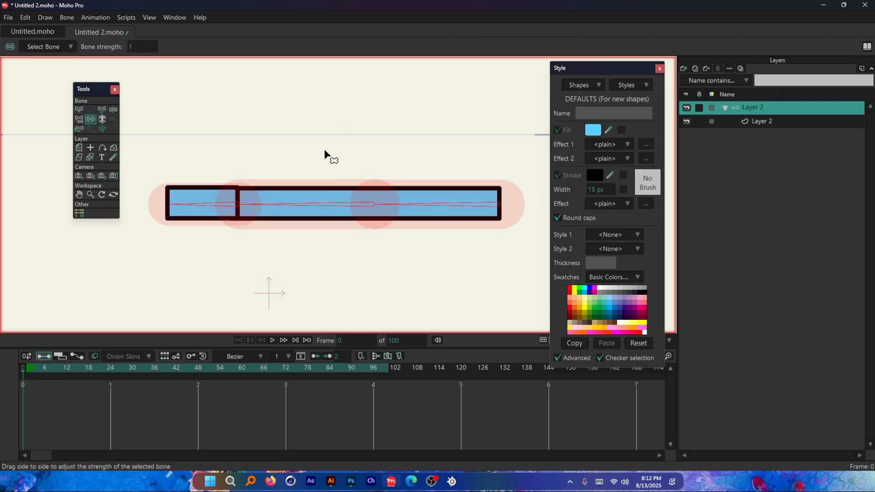
pyautogui.moveTo(241, 209); pyautogui.dragTo(154, 284)
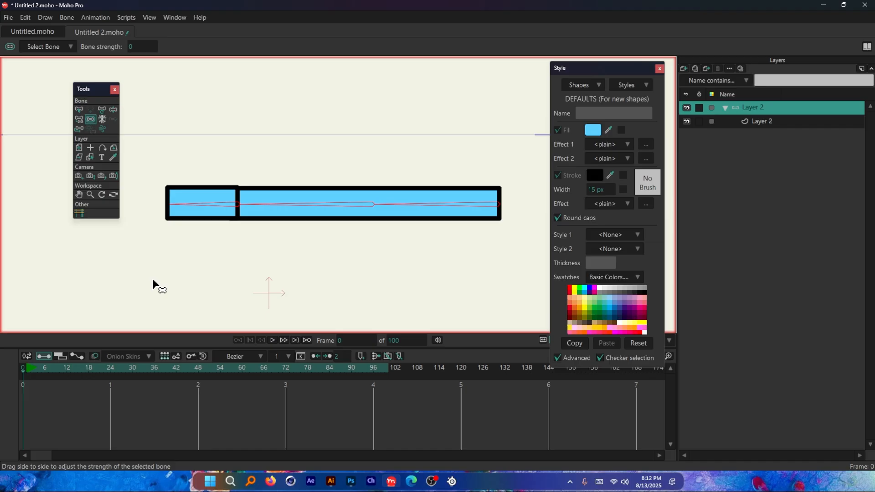
# Step: At frame 12, rotate each of the three bones to test the rig without bone strength, and undo the rotations
pyautogui.click(66, 367)
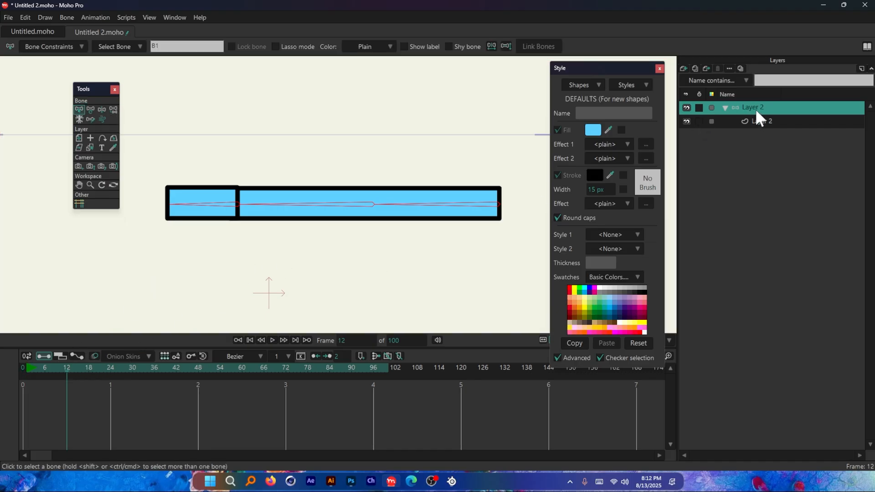
pyautogui.click(90, 110)
pyautogui.click(77, 109)
pyautogui.moveTo(209, 132); pyautogui.dragTo(166, 250)
pyautogui.click(91, 109)
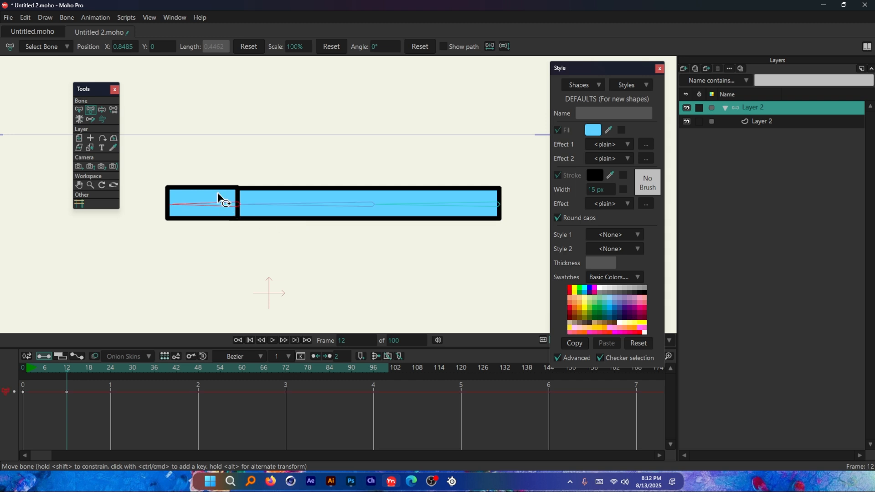
pyautogui.moveTo(217, 196); pyautogui.dragTo(210, 171)
pyautogui.moveTo(307, 204); pyautogui.dragTo(324, 155)
pyautogui.hotkey('ctrl', 'z')
pyautogui.hotkey('ctrl', 'z')
pyautogui.moveTo(417, 205); pyautogui.dragTo(433, 241)
pyautogui.hotkey('ctrl', 'z')
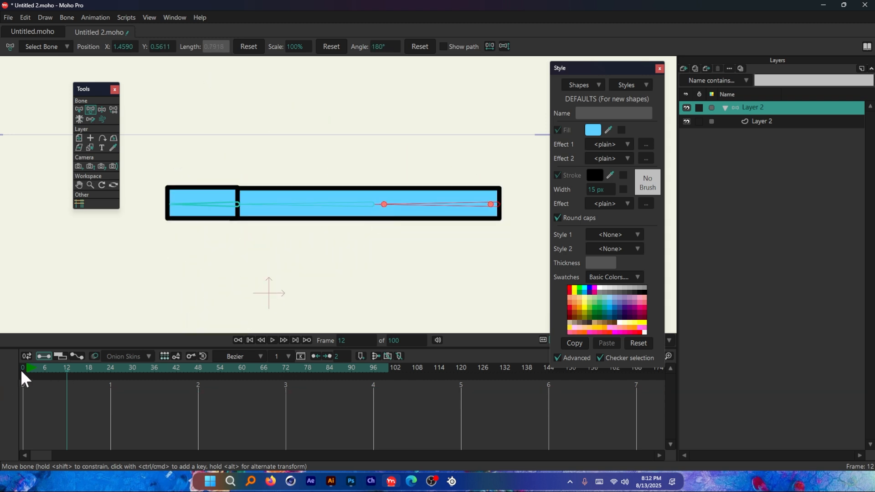
# Step: At frame 0, add two points each on the long rectangle's upper and lower edges, flanking the joint between the middle and end bones
pyautogui.click(22, 369)
pyautogui.click(772, 121)
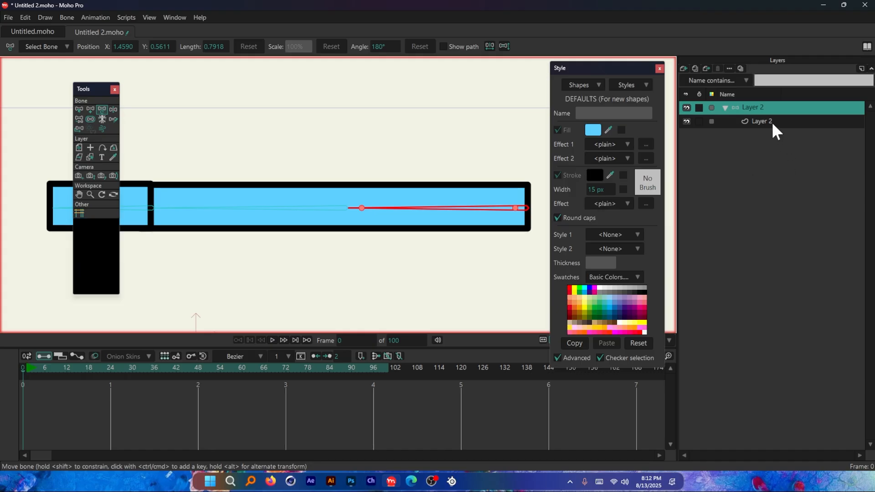
pyautogui.scroll(2, 284, 202)
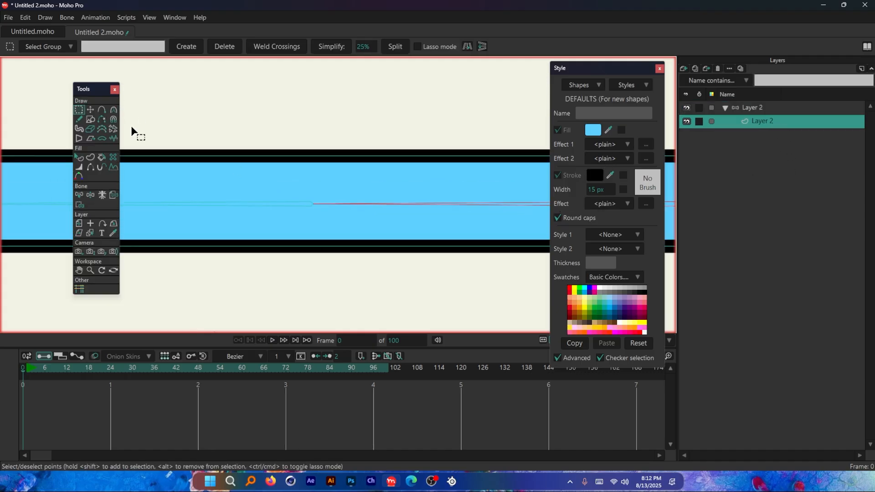
pyautogui.scroll(-3, 131, 133)
pyautogui.scroll(2, 203, 151)
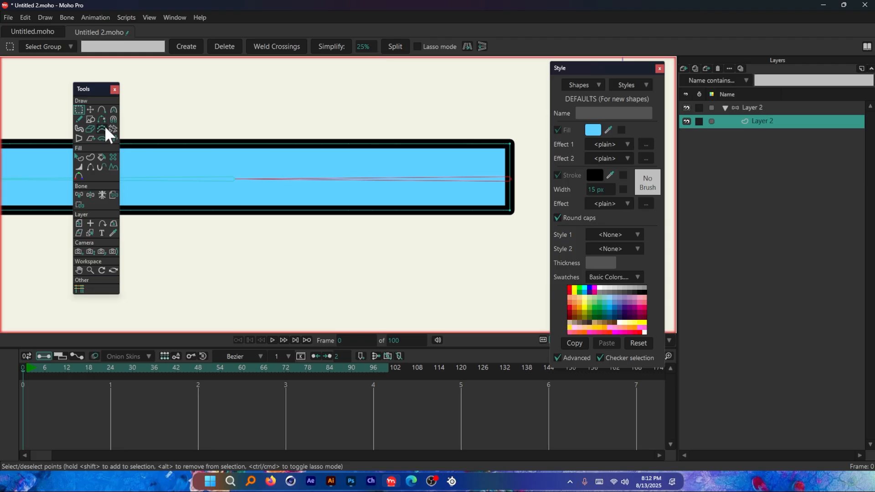
pyautogui.press('a')
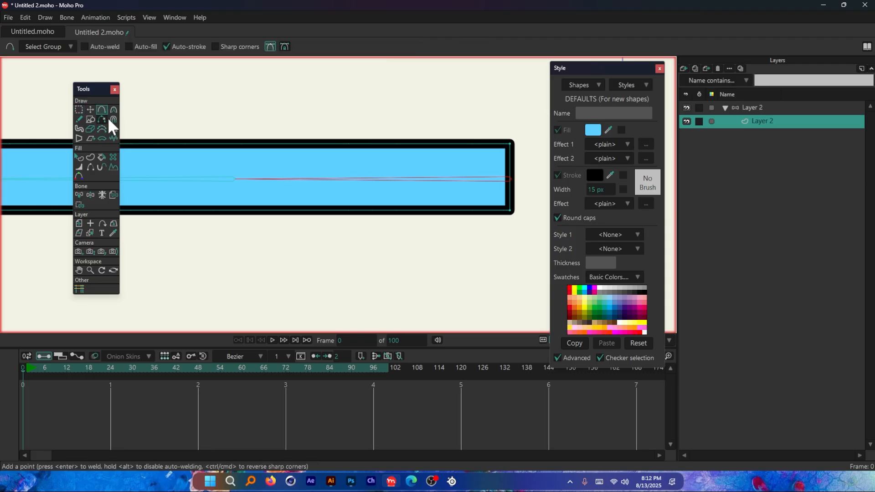
pyautogui.click(233, 145)
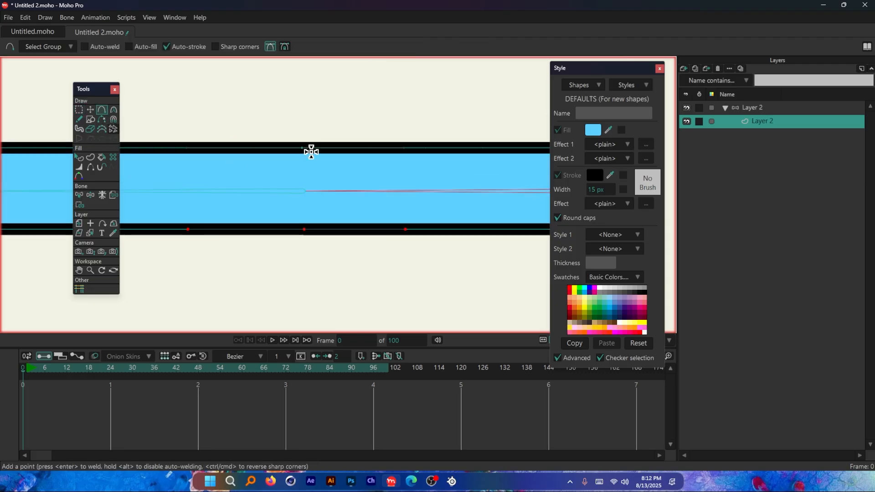
pyautogui.hotkey('ctrl', 'z')
pyautogui.hotkey('ctrl', 'z')
pyautogui.click(314, 148)
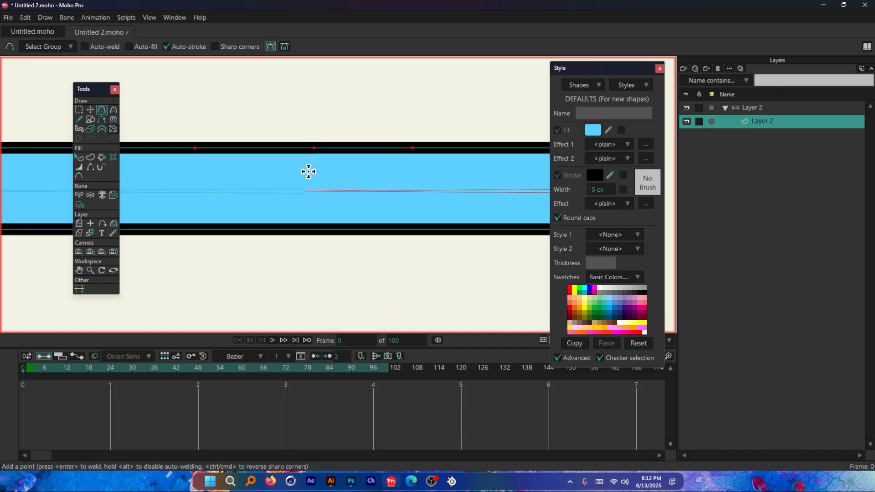
pyautogui.click(296, 234)
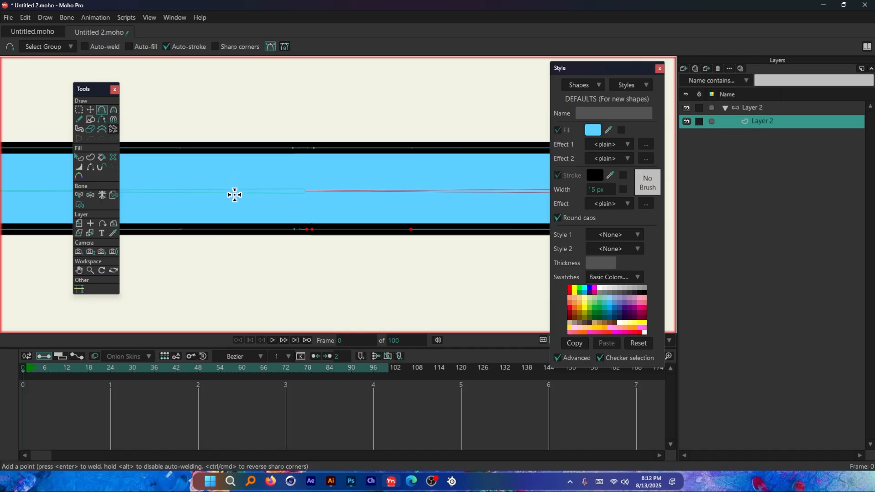
pyautogui.scroll(-3, 240, 196)
pyautogui.scroll(3, 308, 183)
pyautogui.scroll(-3, 309, 184)
pyautogui.scroll(3, 309, 184)
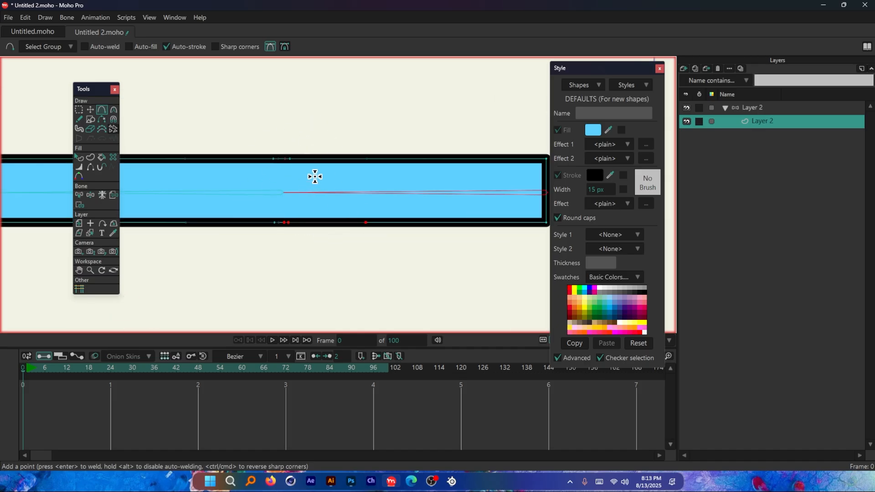
pyautogui.scroll(1, 330, 179)
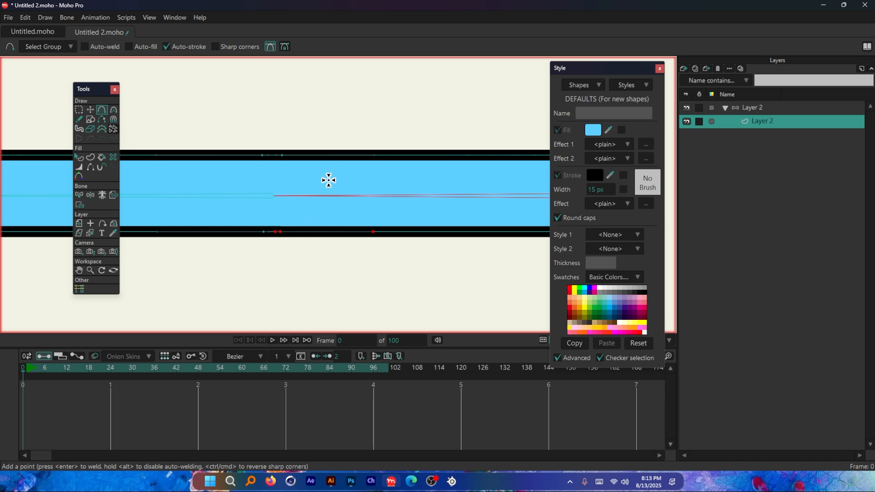
pyautogui.scroll(-1, 328, 180)
pyautogui.scroll(1, 347, 180)
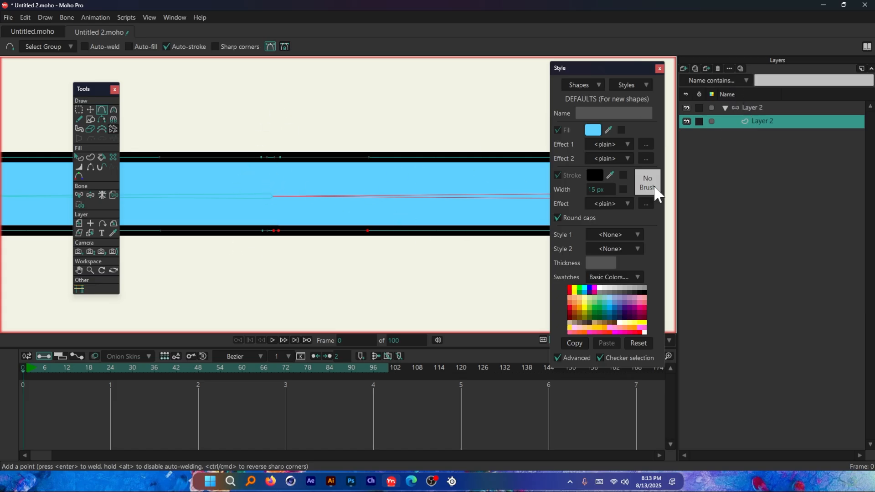
# Step: Bind the two new points just right of the joint and the two right-end corner points to the end bone
pyautogui.click(755, 107)
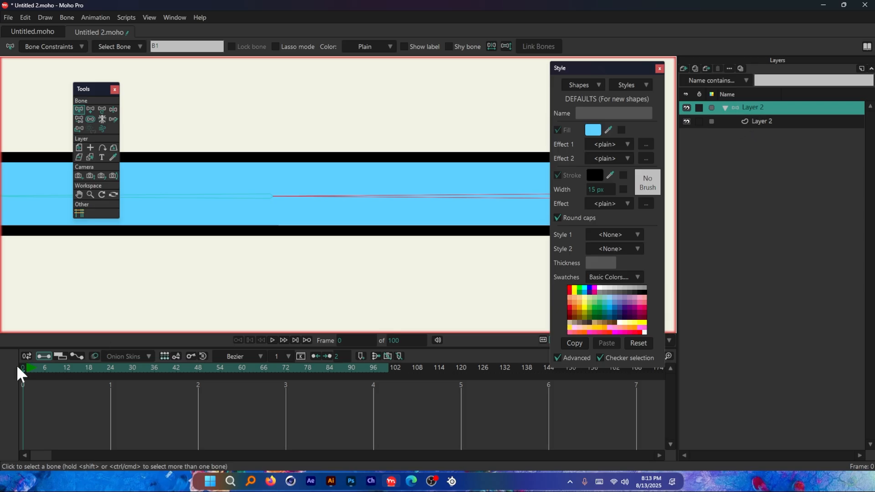
pyautogui.click(721, 121)
pyautogui.click(78, 204)
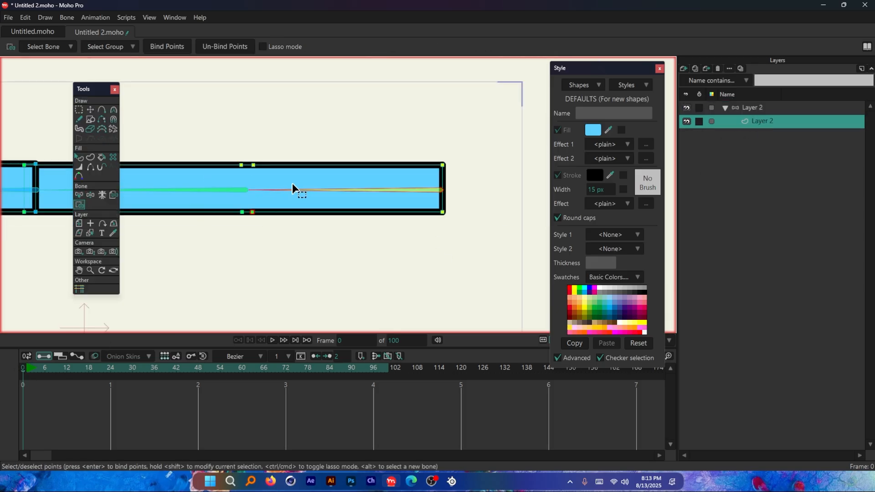
pyautogui.scroll(-1, 288, 192)
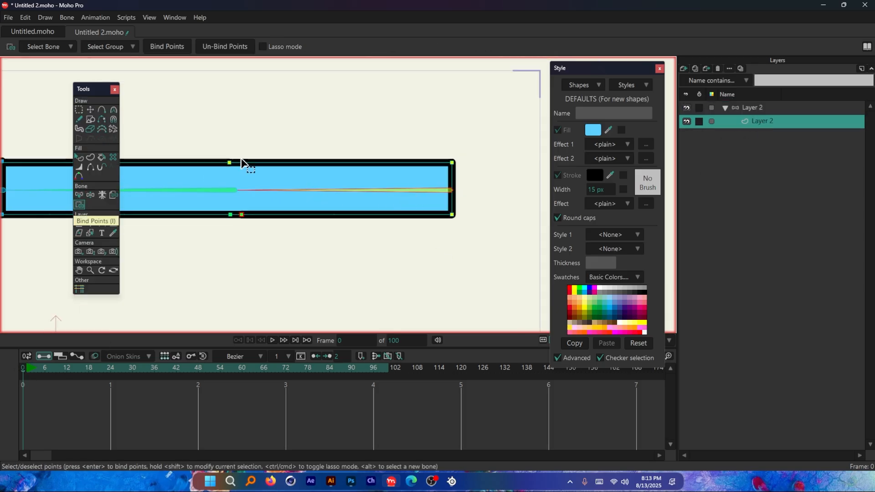
pyautogui.moveTo(238, 152); pyautogui.dragTo(469, 242)
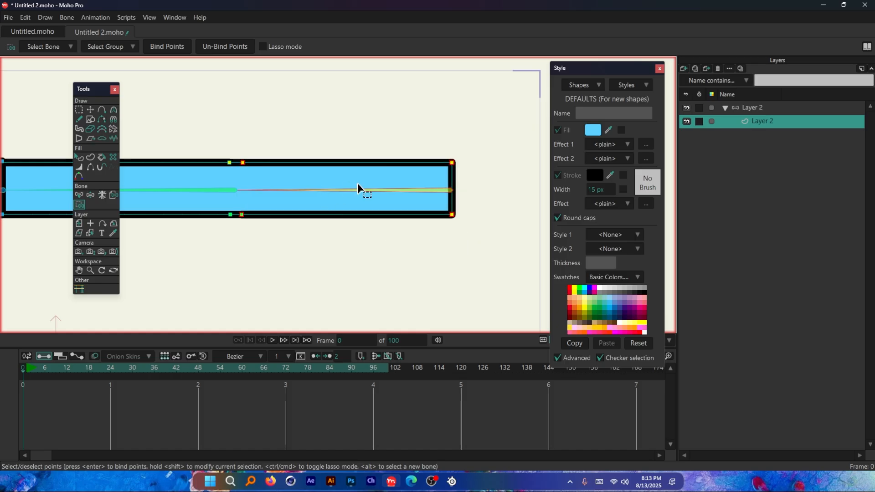
pyautogui.click(167, 47)
# Step: Bind the two new points just left of the joint to the middle bone
pyautogui.scroll(-3, 382, 176)
pyautogui.scroll(3, 319, 169)
pyautogui.moveTo(321, 152); pyautogui.dragTo(298, 236)
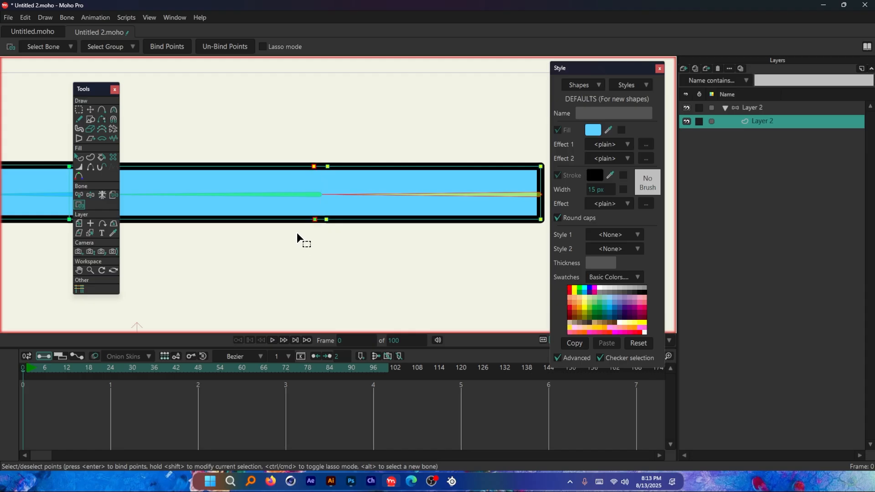
pyautogui.keyDown('alt'); pyautogui.click(308, 197); pyautogui.keyUp('alt')
pyautogui.scroll(-3, 447, 230)
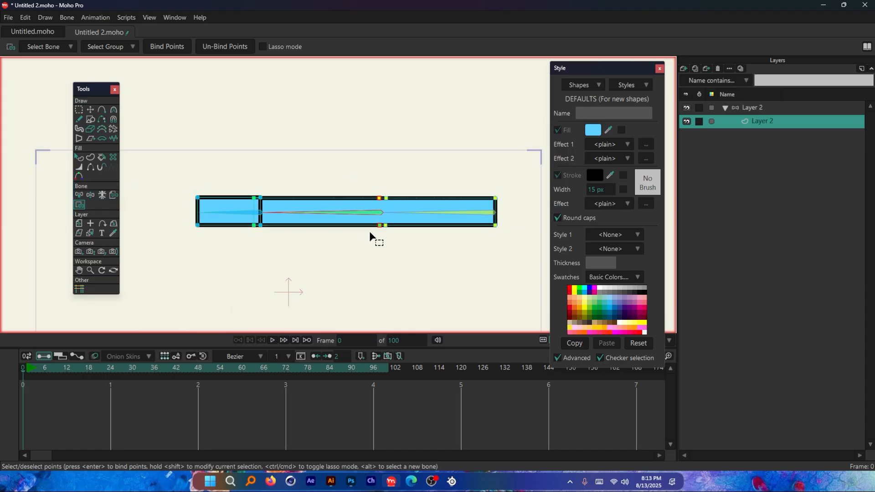
pyautogui.scroll(2, 369, 231)
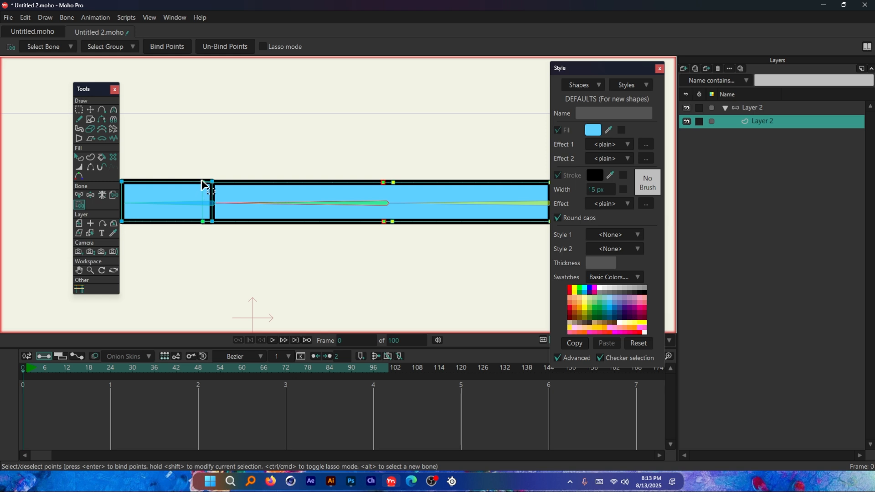
pyautogui.scroll(-3, 380, 184)
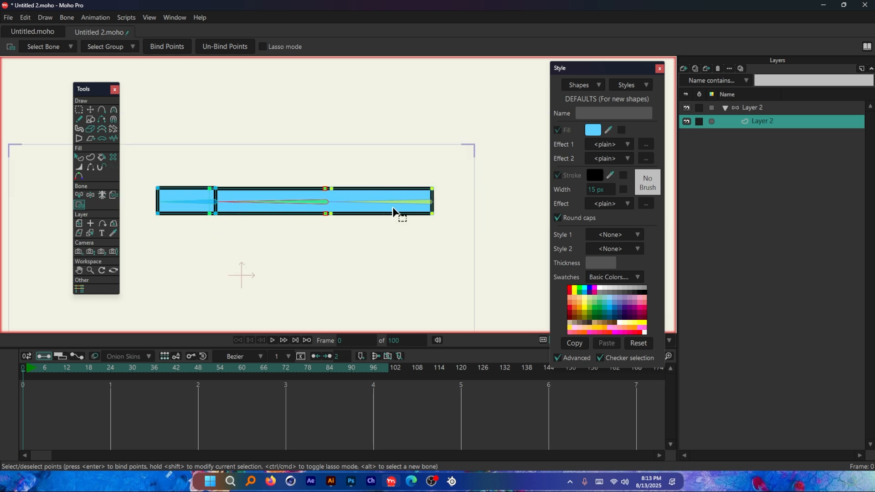
pyautogui.scroll(2, 302, 183)
pyautogui.scroll(-2, 448, 215)
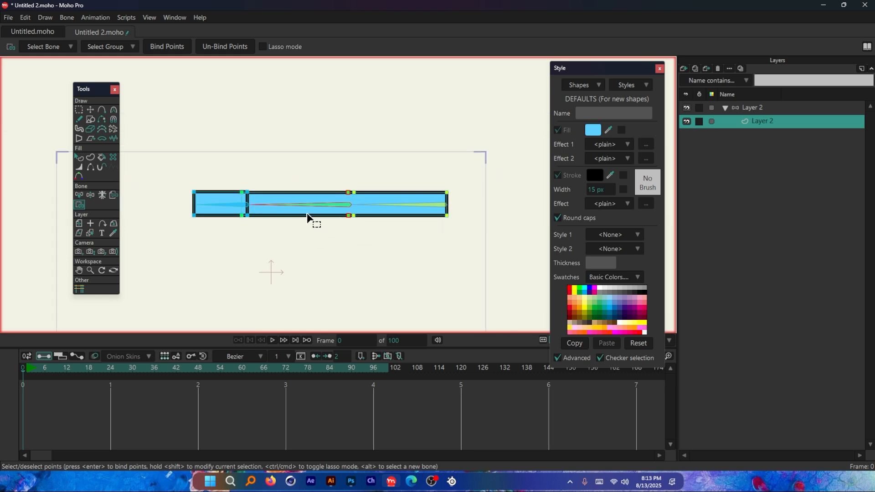
# Step: Rotate the middle bone of the bone layer at frame 12 to test the bend at the joint, undoing each rotation
pyautogui.click(763, 109)
pyautogui.click(66, 368)
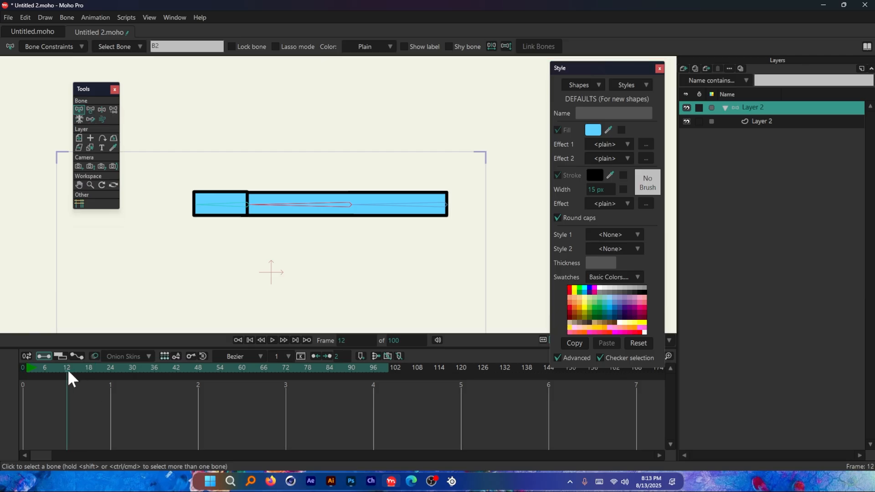
pyautogui.press('t')
pyautogui.moveTo(274, 204); pyautogui.dragTo(348, 152)
pyautogui.hotkey('ctrl', 'z')
pyautogui.scroll(1, 332, 208)
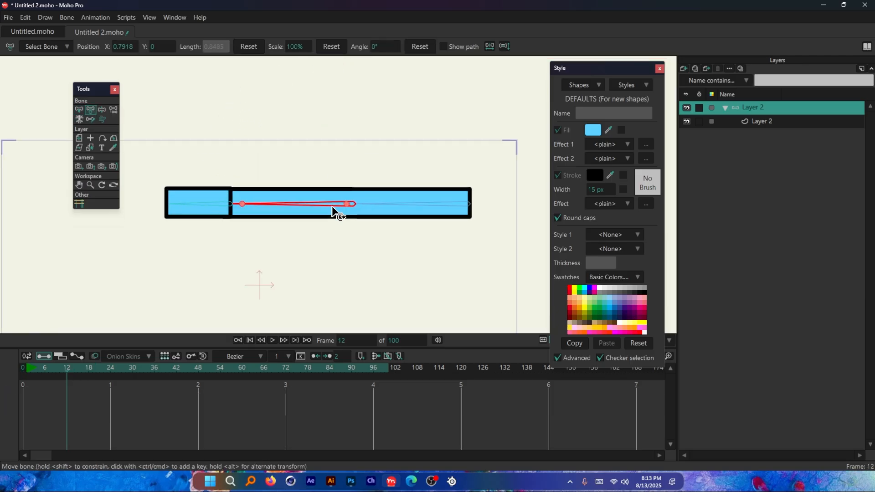
pyautogui.moveTo(309, 202); pyautogui.dragTo(395, 154)
pyautogui.scroll(-2, 351, 177)
pyautogui.scroll(2, 355, 153)
pyautogui.hotkey('ctrl', 'z')
# Step: Swing the middle bone in both directions at frame 12 to demonstrate how the long rectangle bends at the joint
pyautogui.hotkey('ctrl', 'z')
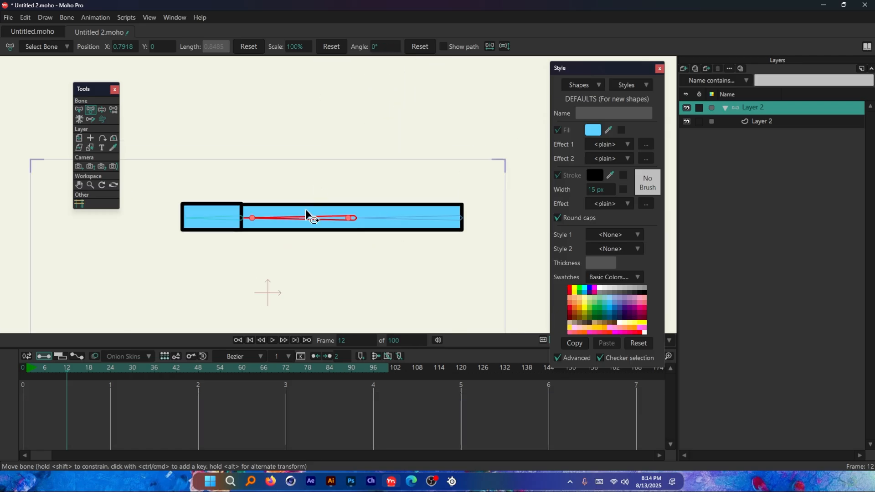
pyautogui.moveTo(303, 229); pyautogui.dragTo(356, 133)
pyautogui.hotkey('ctrl', 'z')
pyautogui.hotkey('ctrl', 'z')
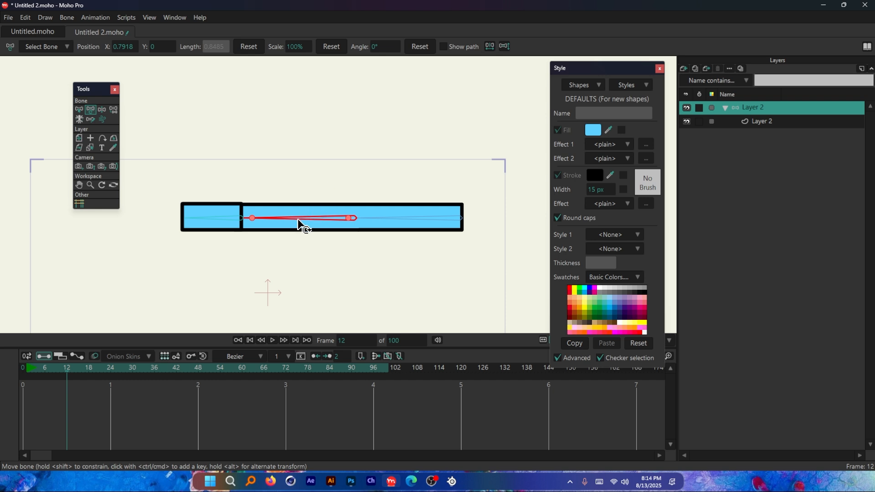
pyautogui.moveTo(300, 227); pyautogui.dragTo(353, 224)
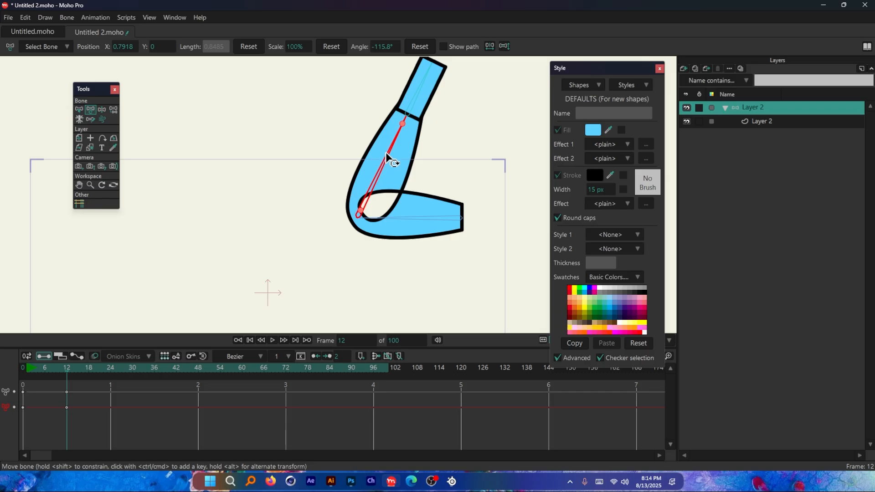
pyautogui.moveTo(393, 160); pyautogui.dragTo(351, 269)
# Step: Switch to Illustrator and review the Bind point tool and Bind layer entries in the binding methods overview
pyautogui.hotkey('alt', 'Tab')
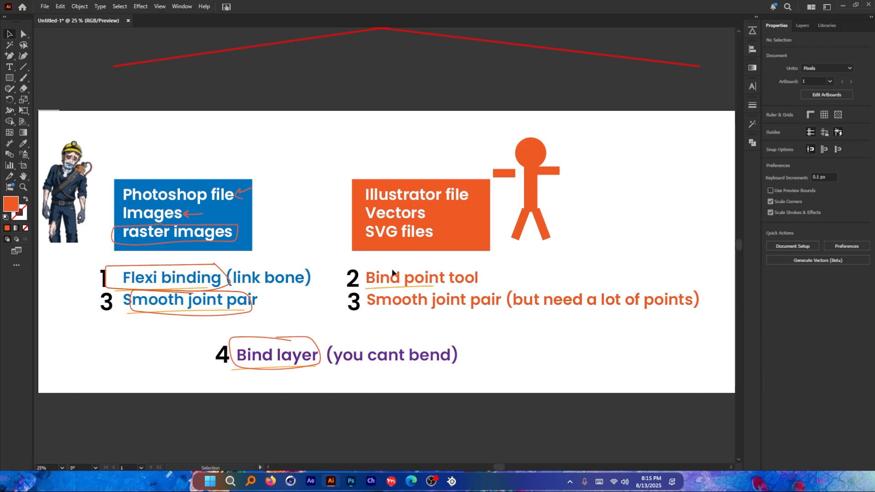
pyautogui.scroll(4, 442, 279)
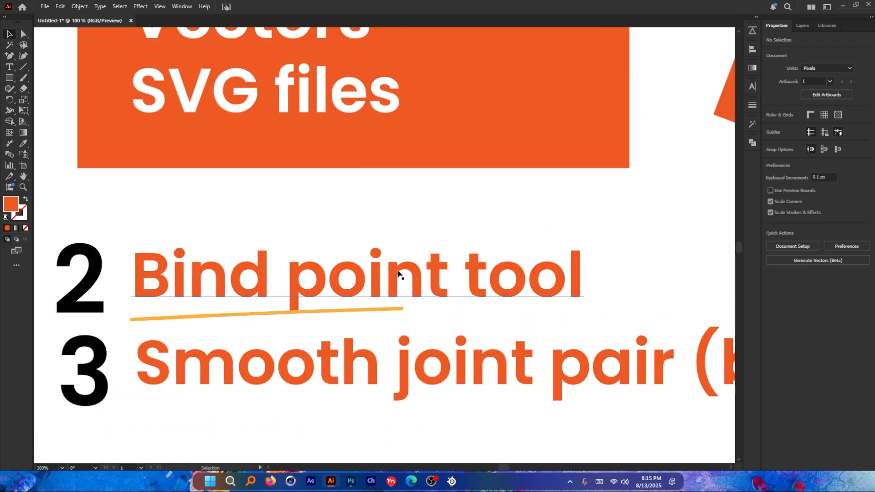
pyautogui.scroll(-4, 422, 269)
pyautogui.scroll(2, 294, 322)
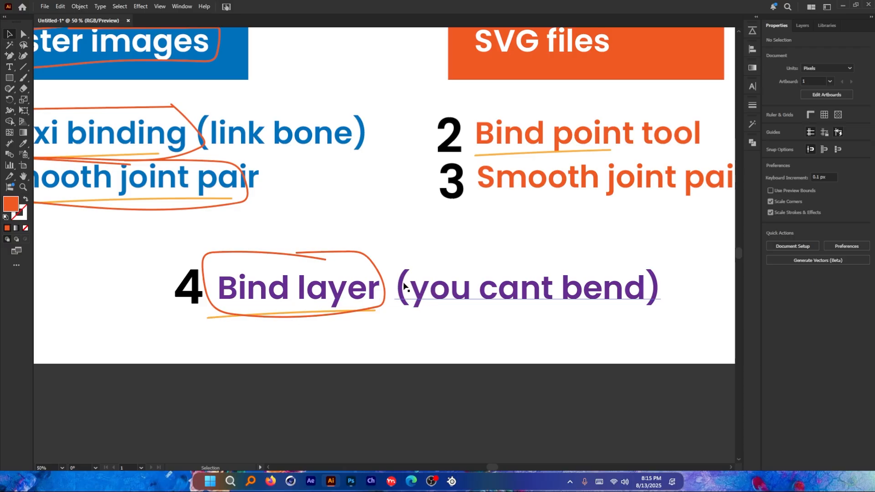
# Step: Switch to Moho Pro and examine the short rectangle overlapping the left end of the long rectangle at frame 12
pyautogui.hotkey('alt', 'Tab')
pyautogui.scroll(5, 277, 228)
pyautogui.scroll(-2, 271, 227)
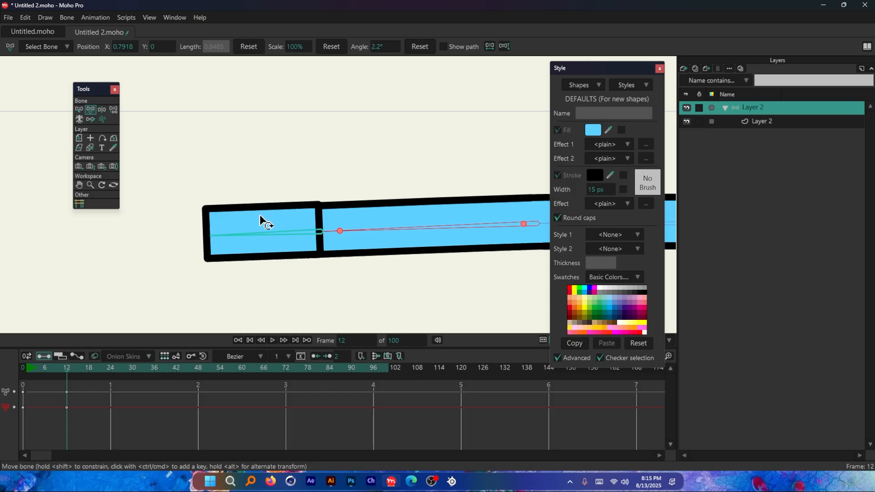
pyautogui.scroll(-2, 262, 219)
pyautogui.scroll(4, 423, 220)
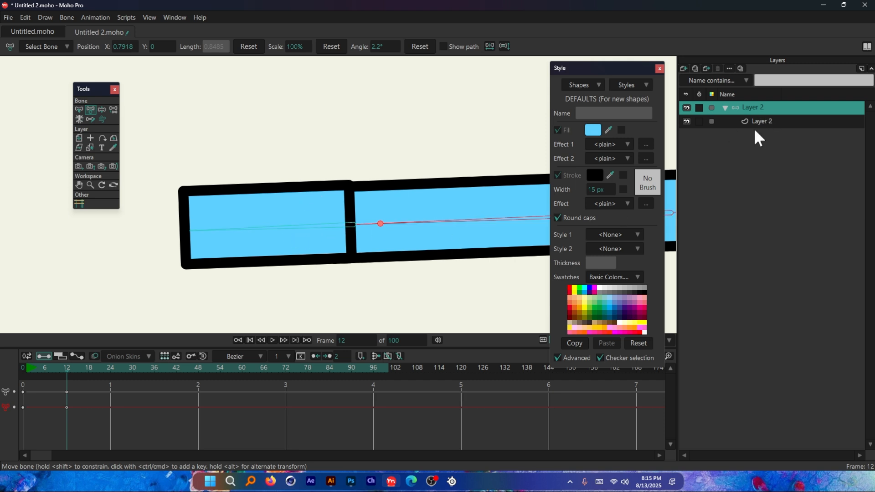
pyautogui.scroll(-2, 296, 228)
pyautogui.scroll(2, 303, 232)
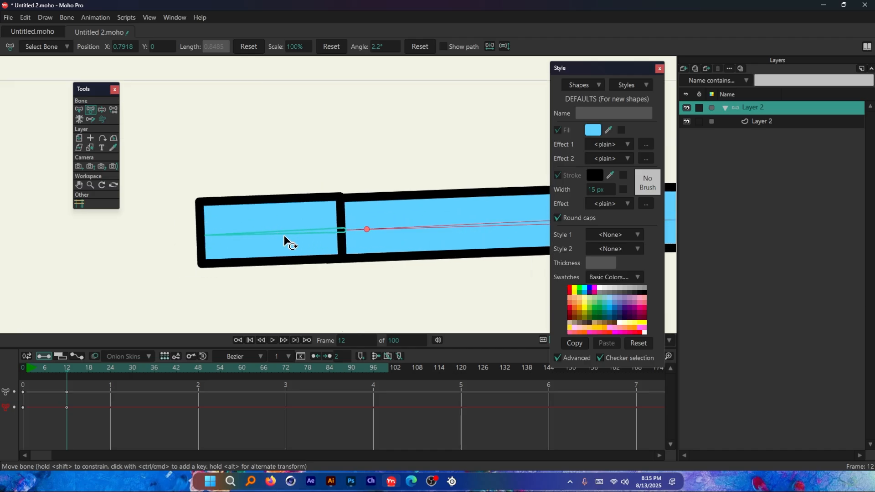
# Step: Cut the short left-end rectangle from the vector layer at frame 0 and paste it into a new vector layer inside the bone layer
pyautogui.click(758, 122)
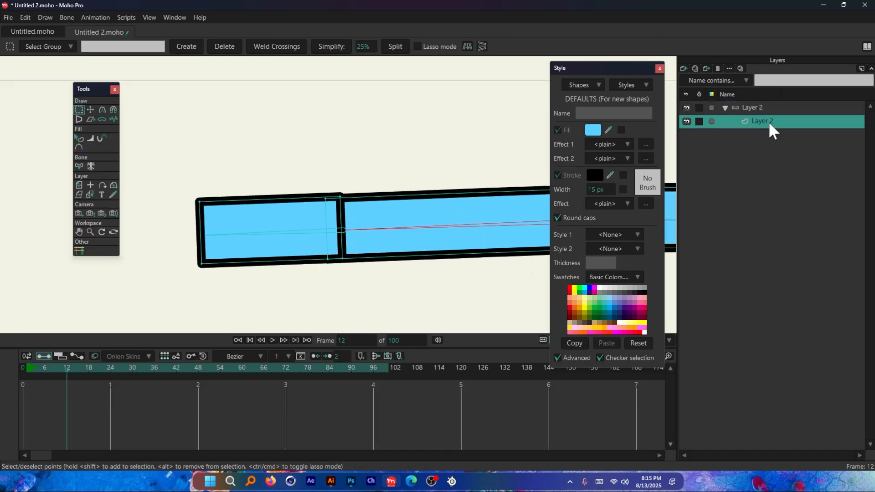
pyautogui.click(90, 109)
pyautogui.click(289, 225)
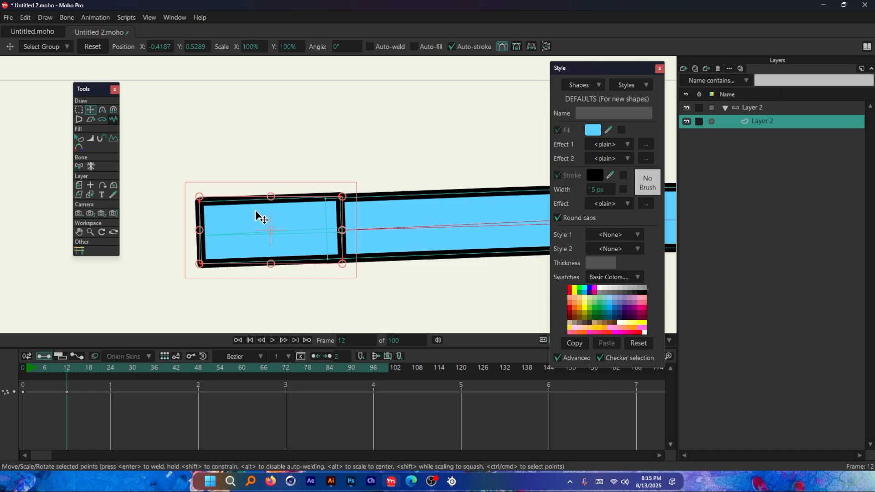
pyautogui.moveTo(245, 213); pyautogui.dragTo(240, 200)
pyautogui.hotkey('ctrl', 'z')
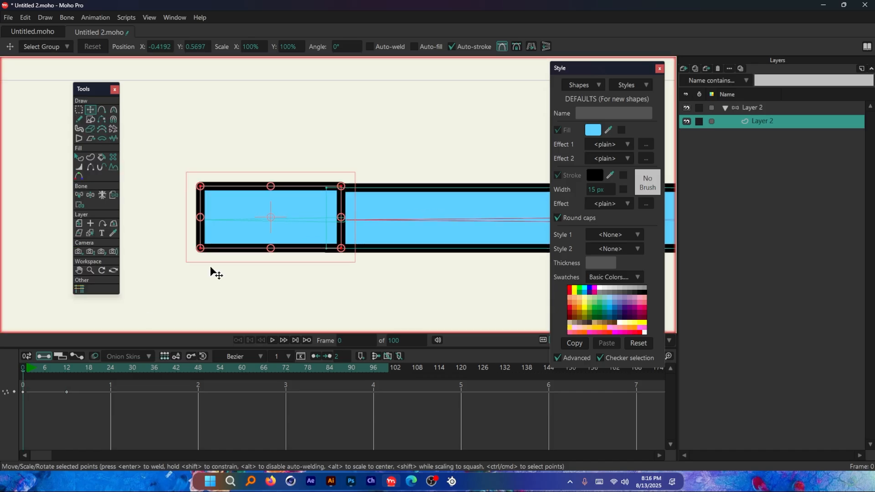
pyautogui.press('Delete')
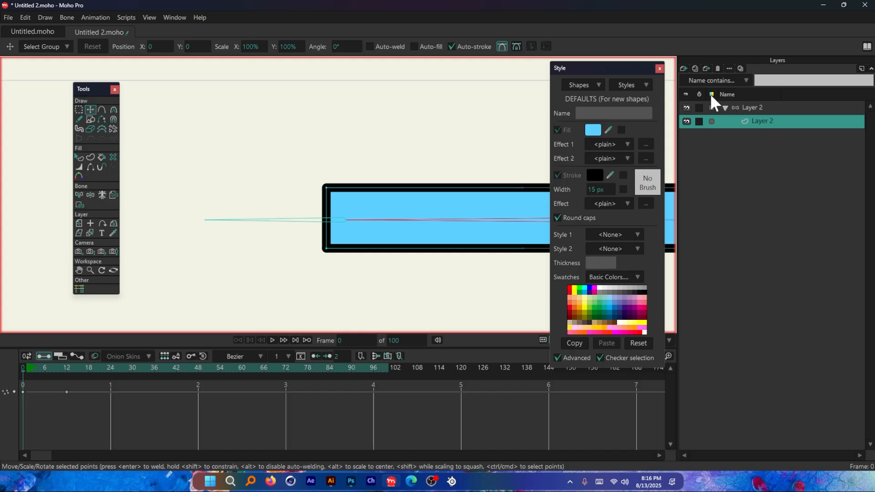
pyautogui.click(684, 67)
pyautogui.click(700, 81)
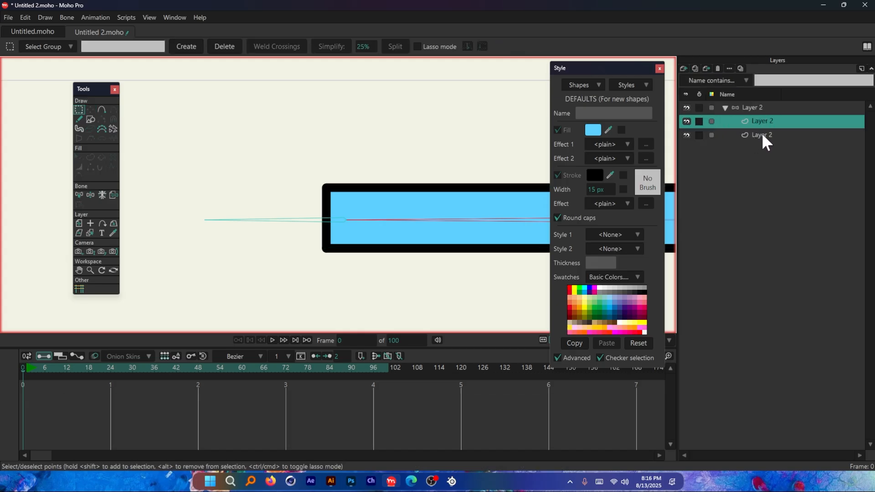
pyautogui.hotkey('ctrl', 'v')
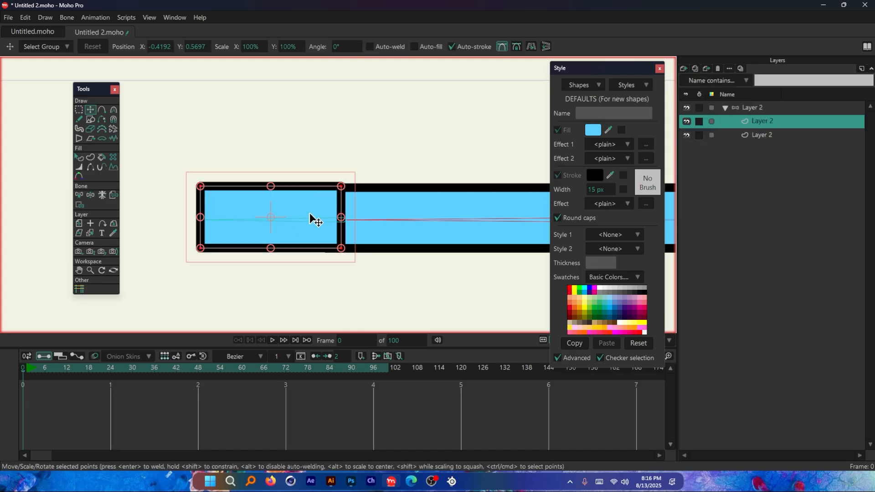
# Step: Bind the short rectangle's new vector layer to the leftmost bone with the Bind Layer tool
pyautogui.click(762, 105)
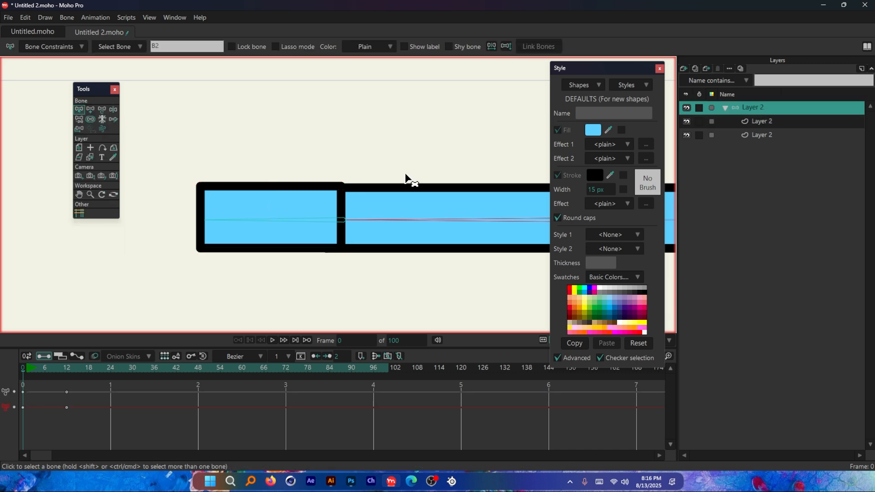
pyautogui.click(318, 183)
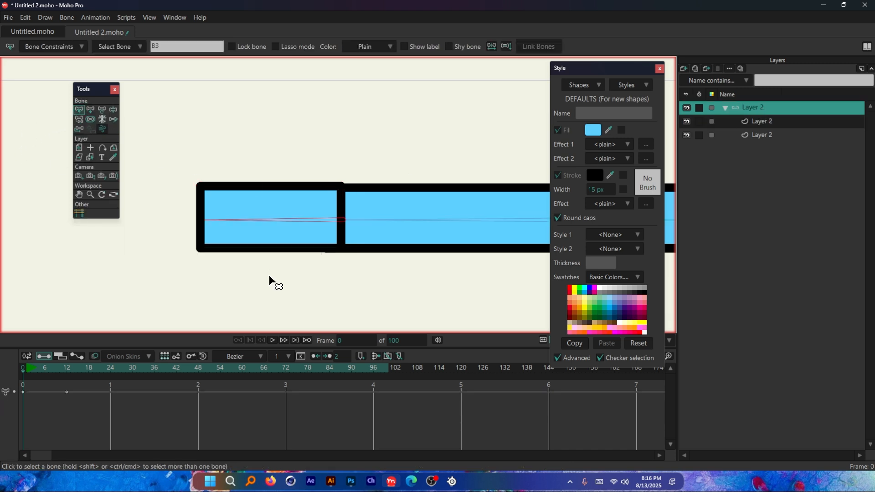
pyautogui.click(762, 121)
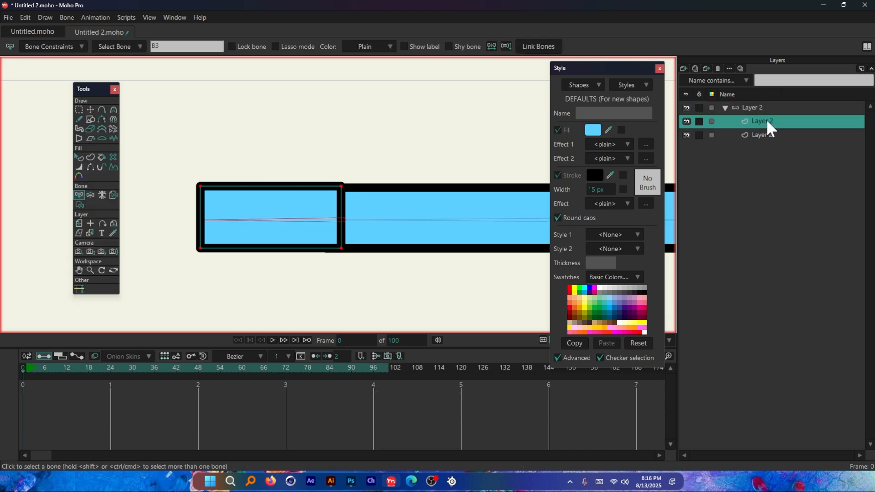
pyautogui.click(114, 196)
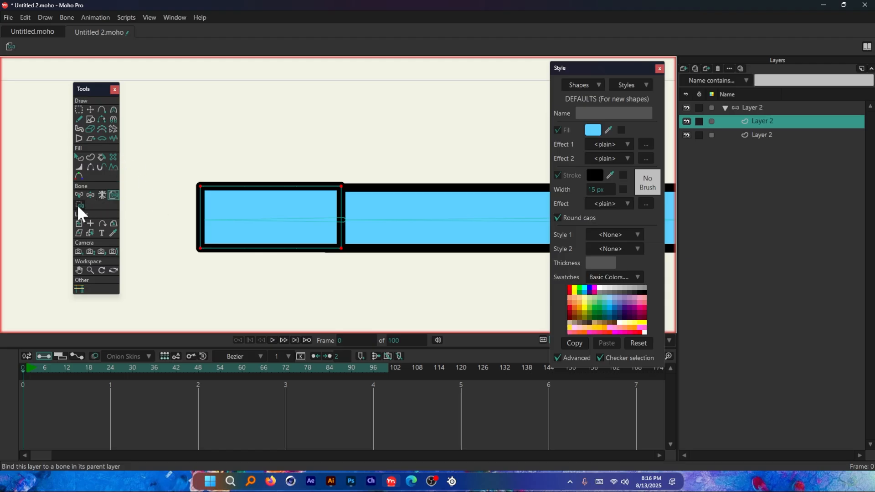
pyautogui.click(114, 195)
pyautogui.click(318, 221)
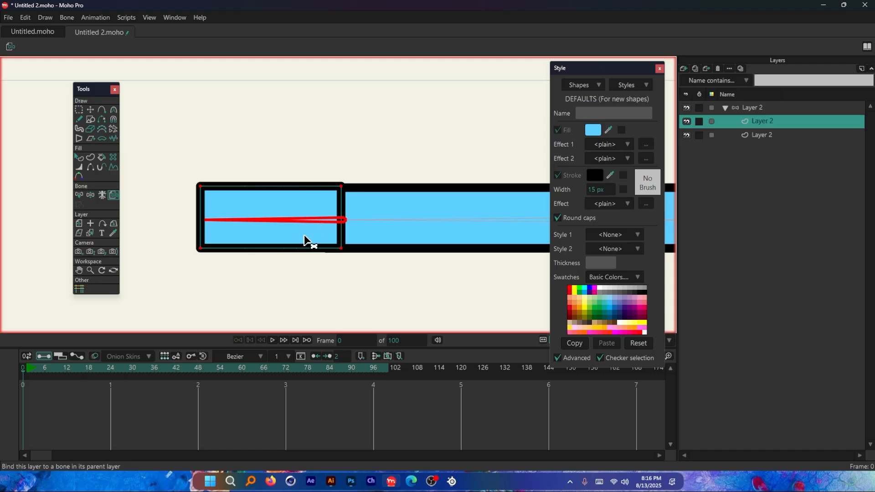
# Step: Swing the leftmost bone at frame 12 to test the layer-bound short rectangle, and undo the movement
pyautogui.click(71, 369)
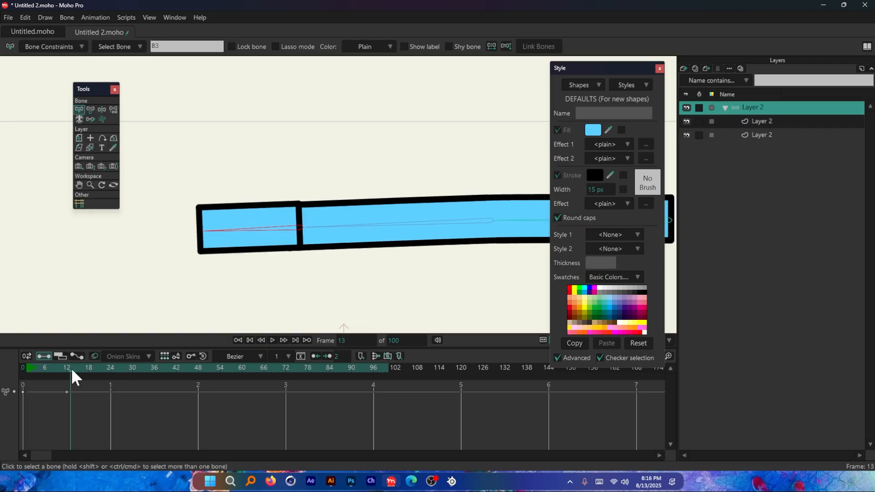
pyautogui.moveTo(72, 371); pyautogui.dragTo(67, 370)
pyautogui.click(90, 109)
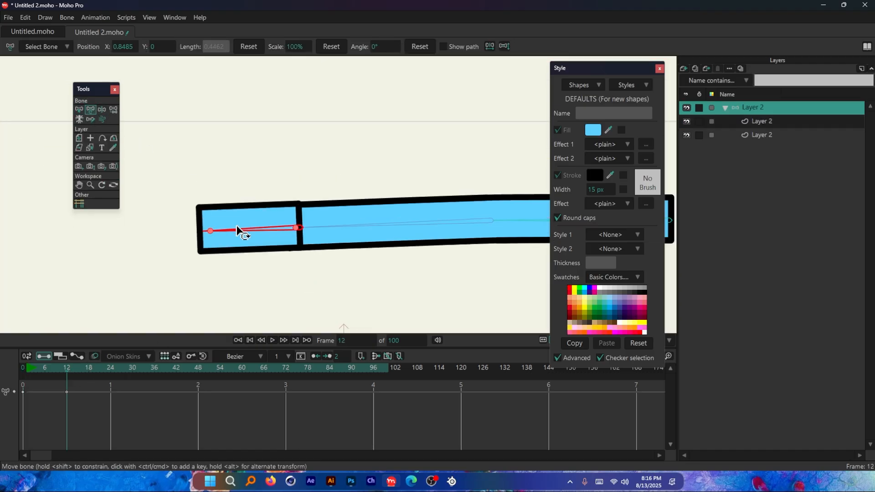
pyautogui.moveTo(237, 229); pyautogui.dragTo(235, 208)
pyautogui.hotkey('ctrl', 'z')
pyautogui.scroll(3, 236, 209)
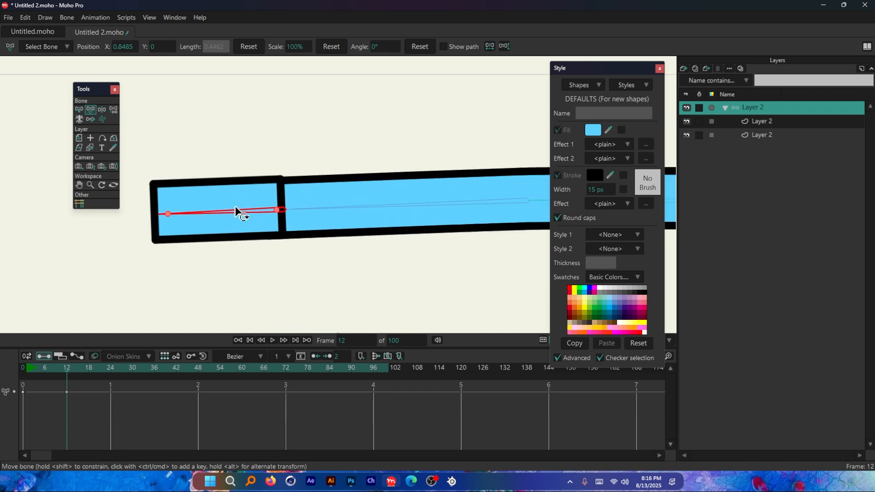
pyautogui.scroll(-4, 191, 226)
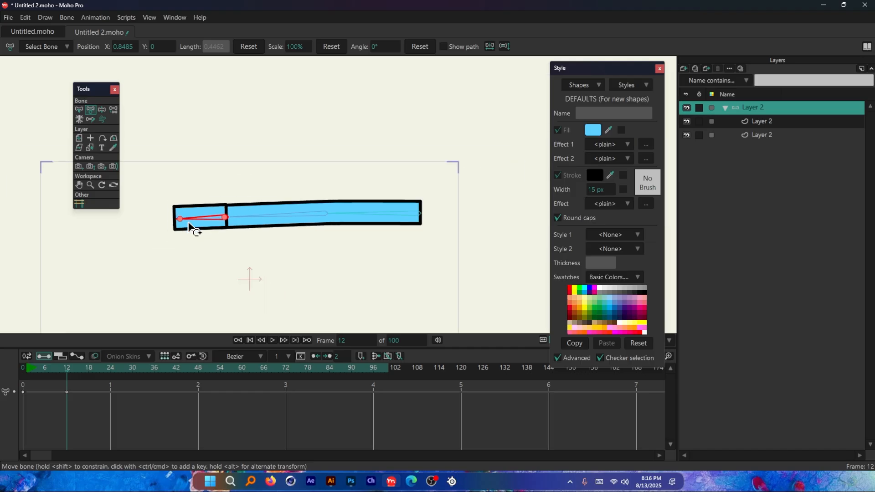
pyautogui.scroll(2, 185, 225)
# Step: Switch to Illustrator and review the overview of raster and vector binding methods, from Flexi binding to Bind layer
pyautogui.hotkey('alt', 'Tab')
pyautogui.scroll(-3, 262, 340)
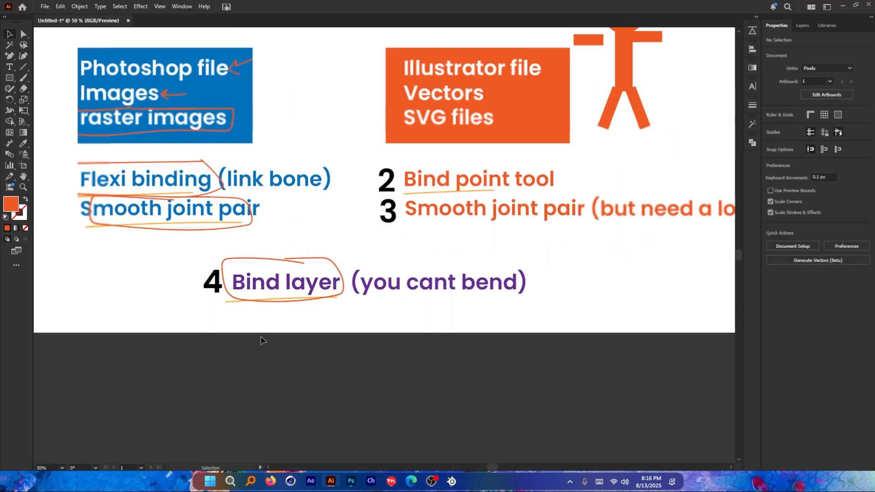
pyautogui.scroll(1, 241, 278)
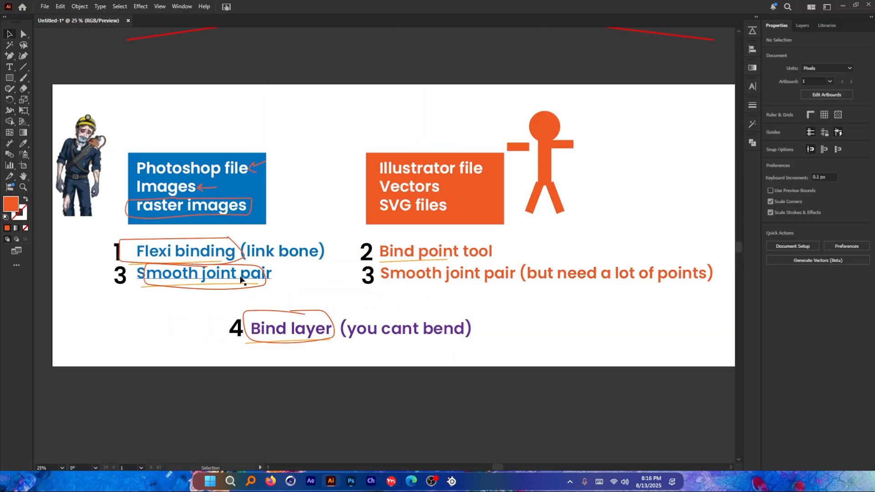
pyautogui.scroll(1, 94, 199)
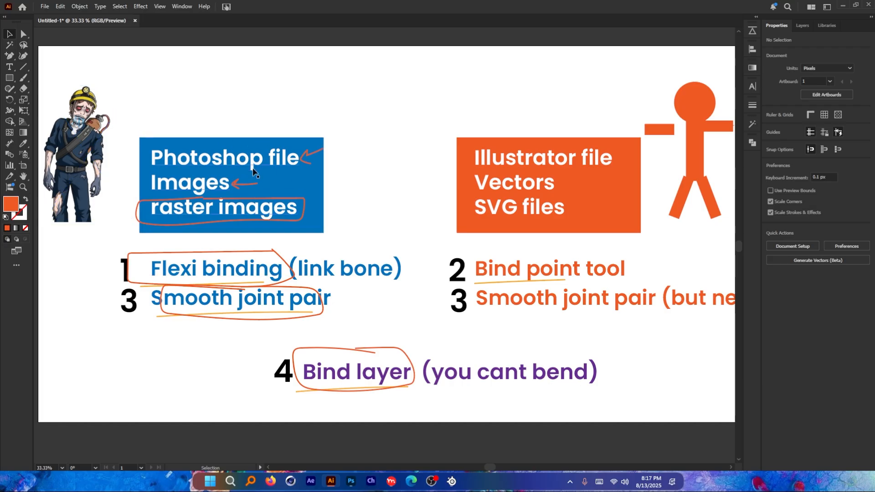
pyautogui.press('space')
pyautogui.moveTo(423, 163); pyautogui.dragTo(282, 189)
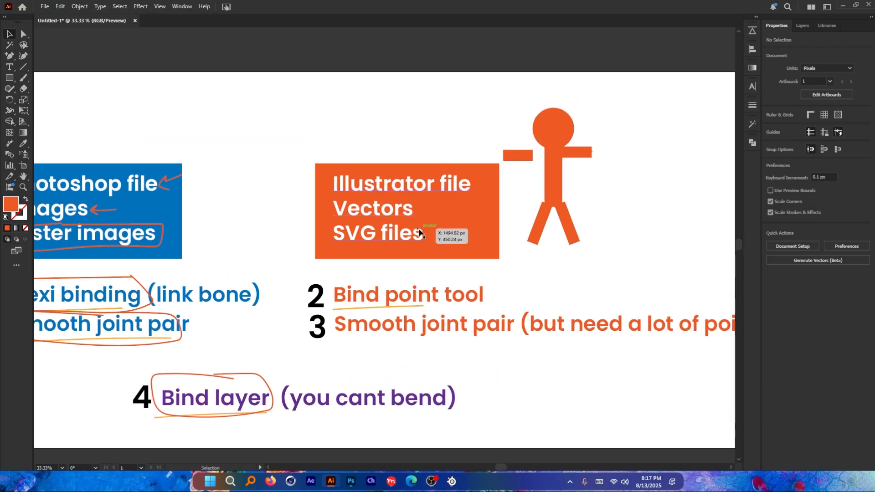
pyautogui.moveTo(376, 238); pyautogui.dragTo(484, 232)
pyautogui.press('space')
pyautogui.moveTo(294, 244)
pyautogui.mouseDown()
pyautogui.moveTo(352, 246)
pyautogui.moveTo(304, 249)
pyautogui.mouseUp()
pyautogui.press('space')
pyautogui.press('space')
pyautogui.moveTo(388, 256); pyautogui.dragTo(351, 243)
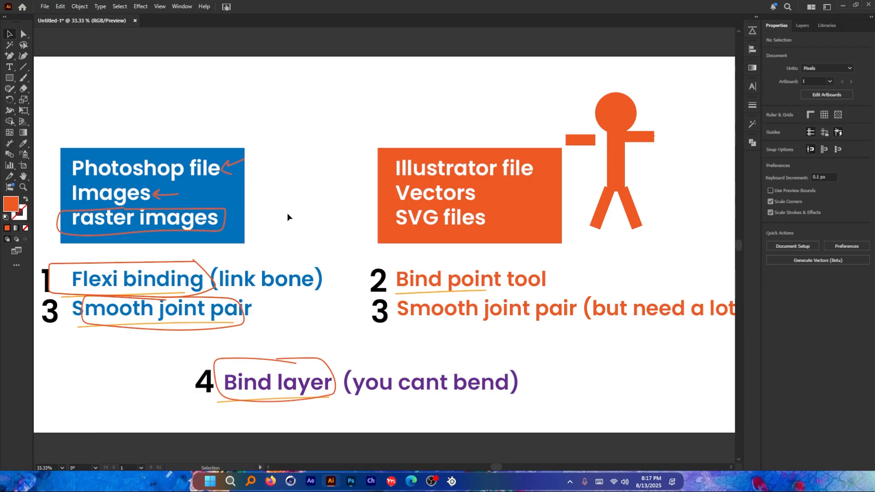
# Step: Compare the bound rectangles in Moho Pro with the binding overview in Illustrator, ending in Moho Pro
pyautogui.hotkey('alt', 'Tab')
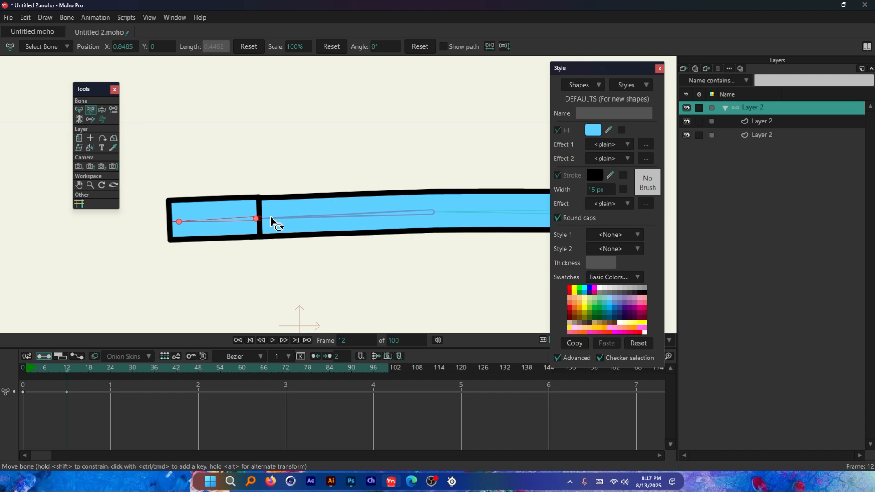
pyautogui.scroll(-4, 237, 210)
pyautogui.scroll(3, 237, 209)
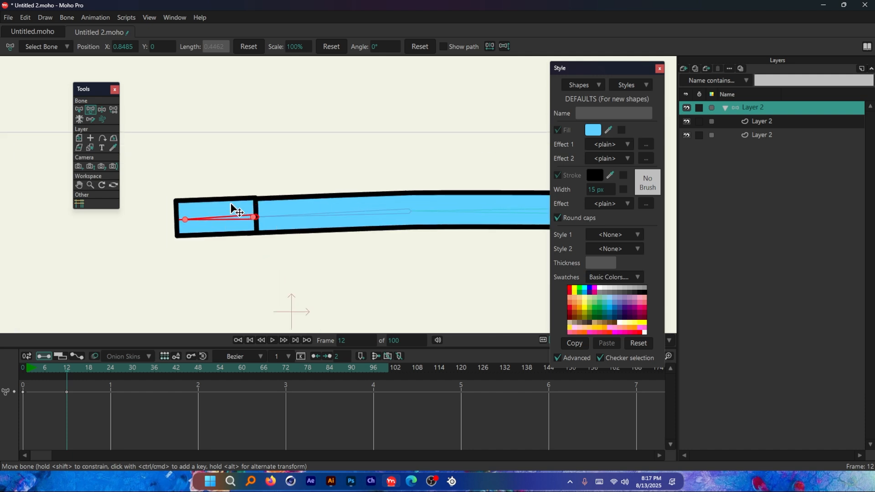
pyautogui.hotkey('alt', 'Tab')
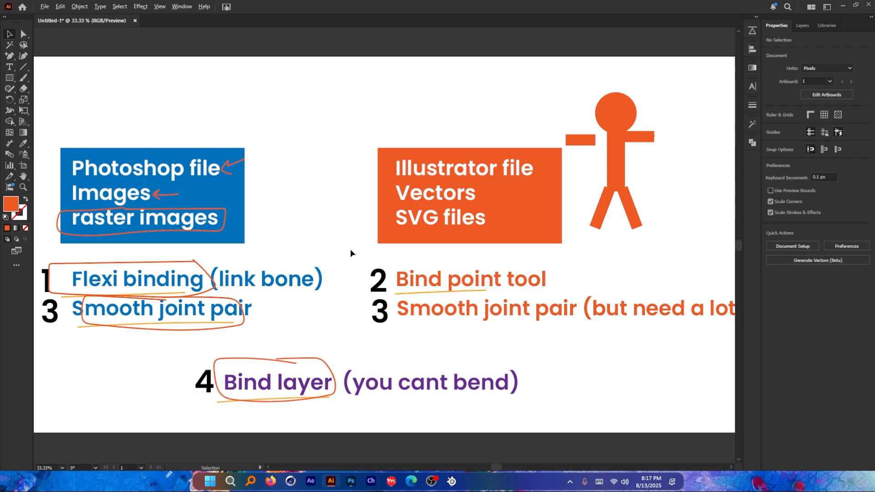
pyautogui.hotkey('alt', 'Tab')
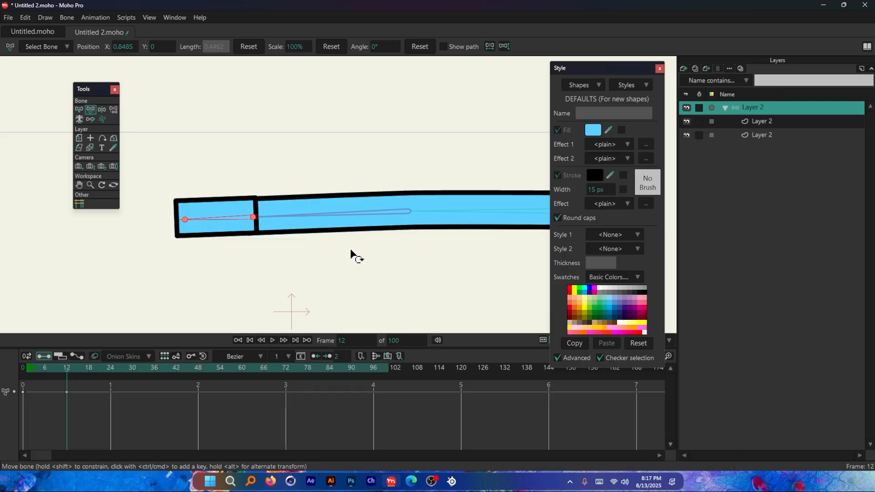
# Step: Open the list of available styles in the Style settings
pyautogui.scroll(-1, 350, 253)
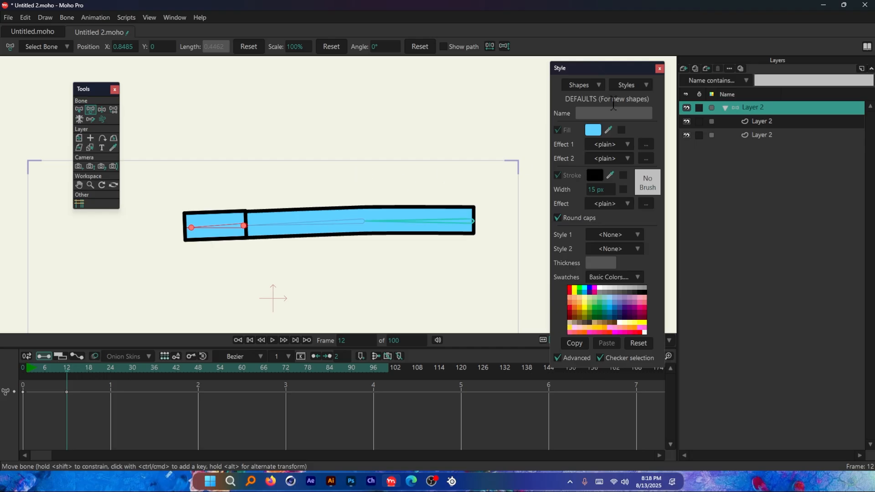
pyautogui.click(633, 84)
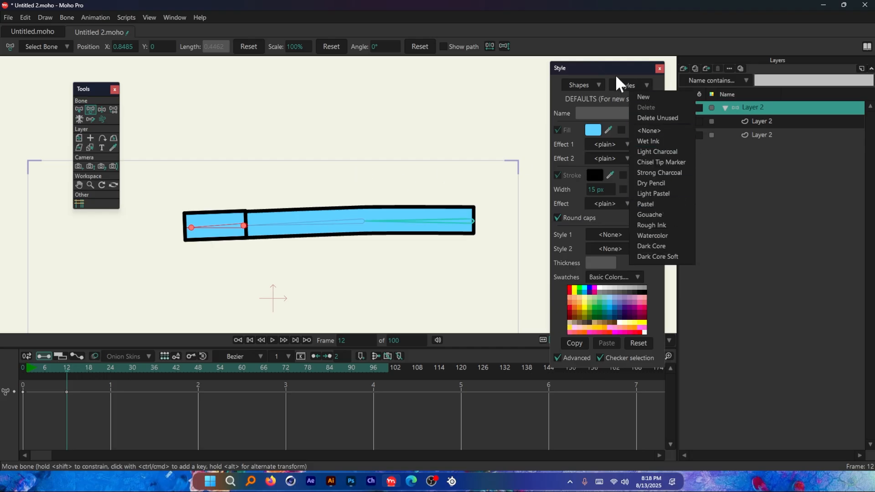